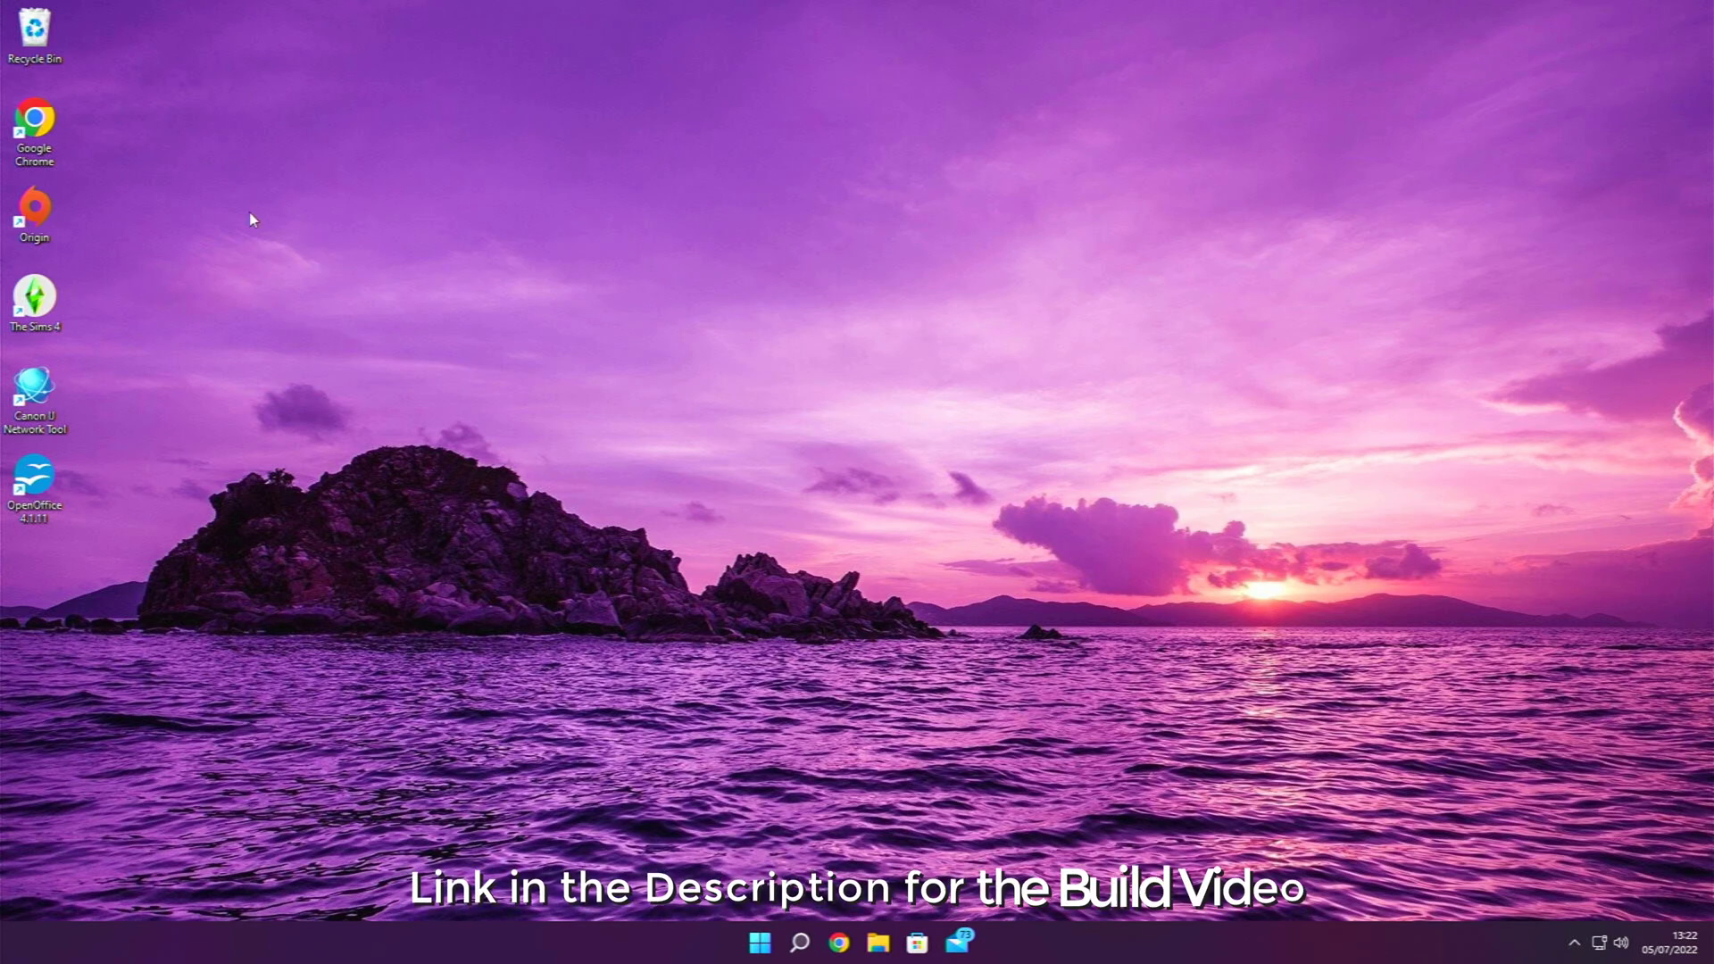
Search Google for 'macrium reflect free' in a new Chrome window.
double_click(29, 115)
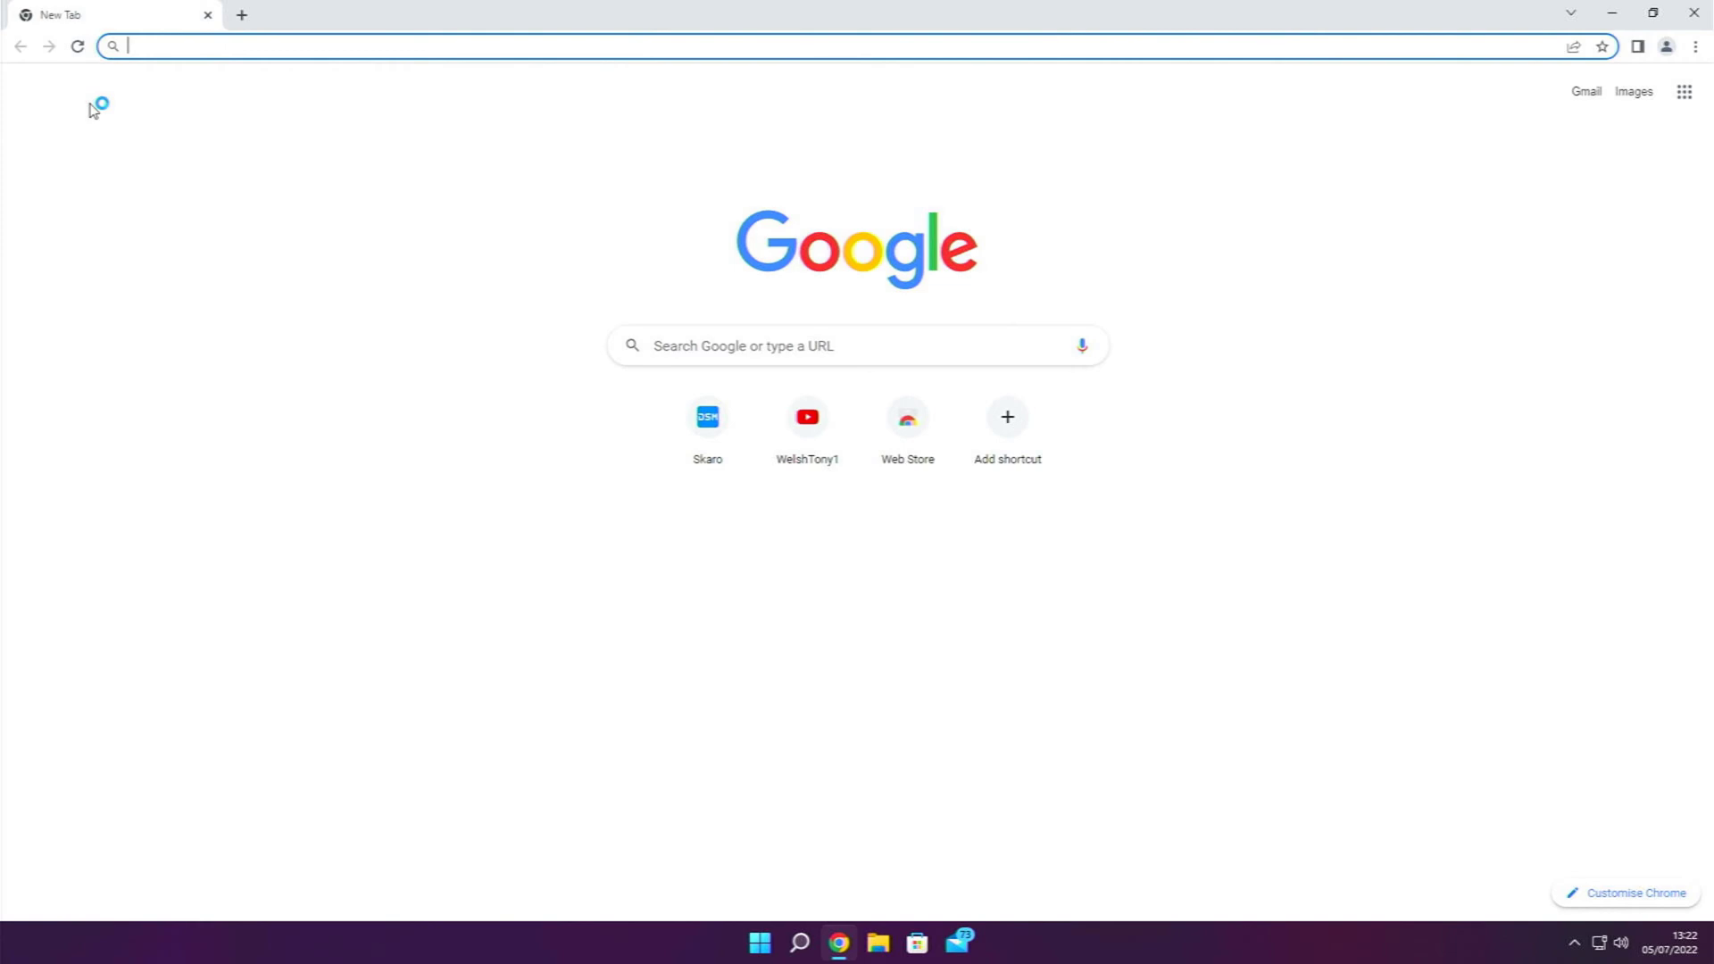
type("macr")
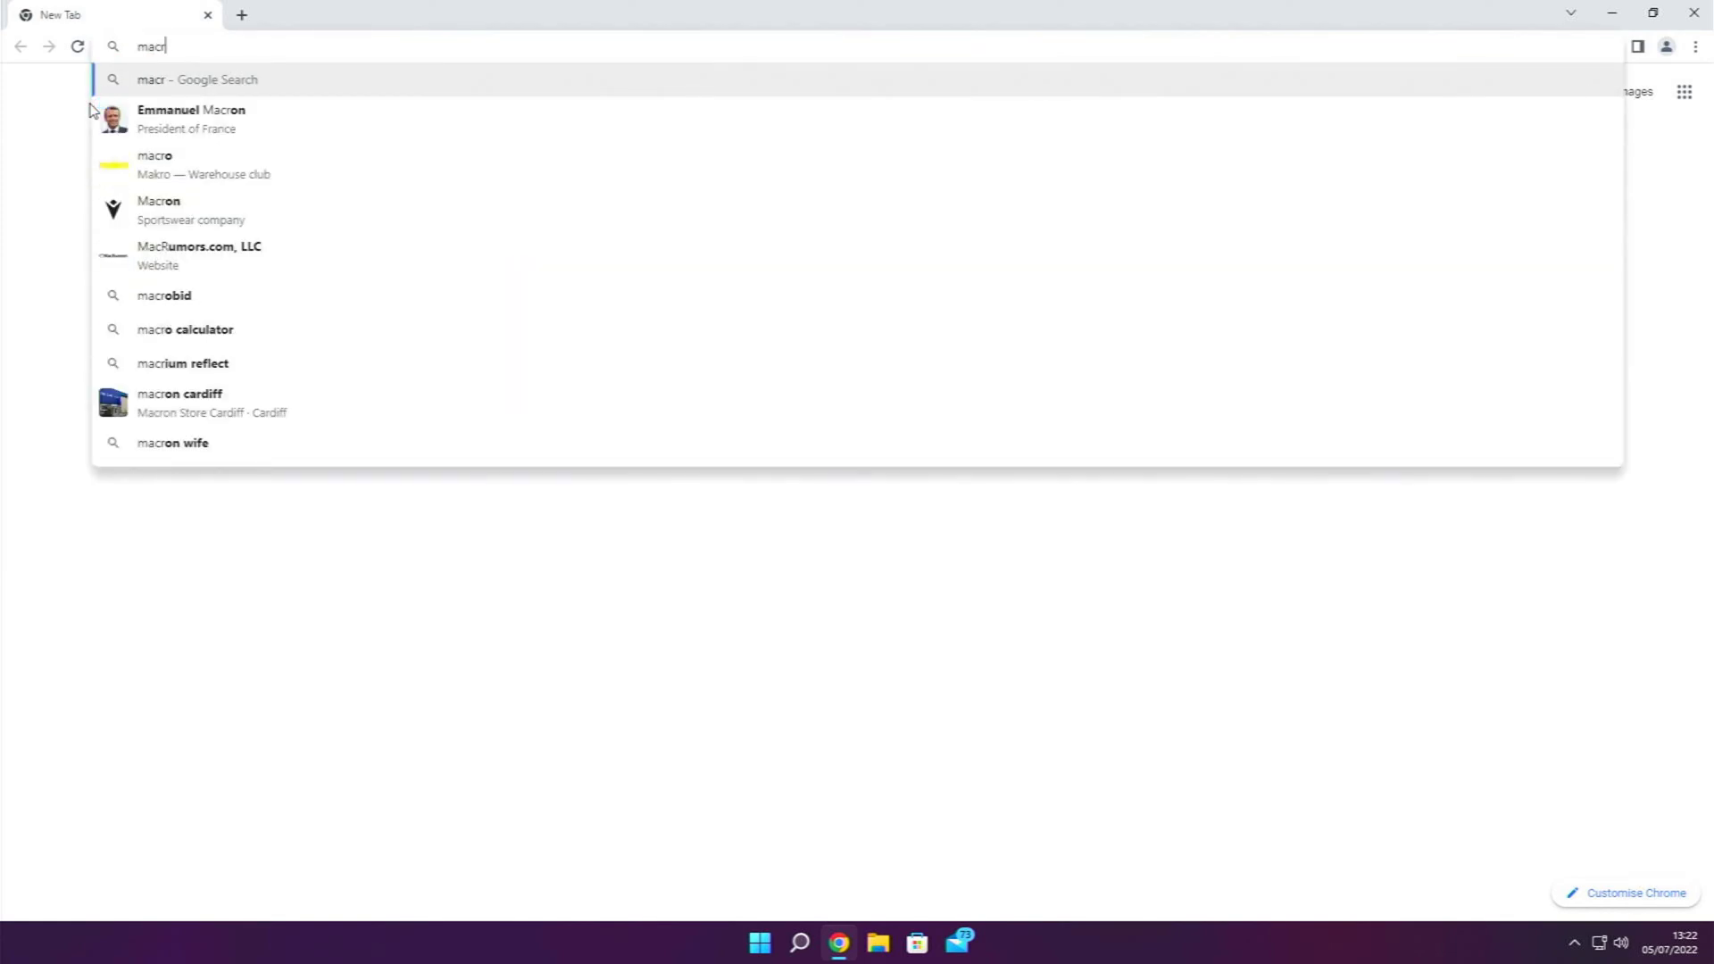
type("ium reflect")
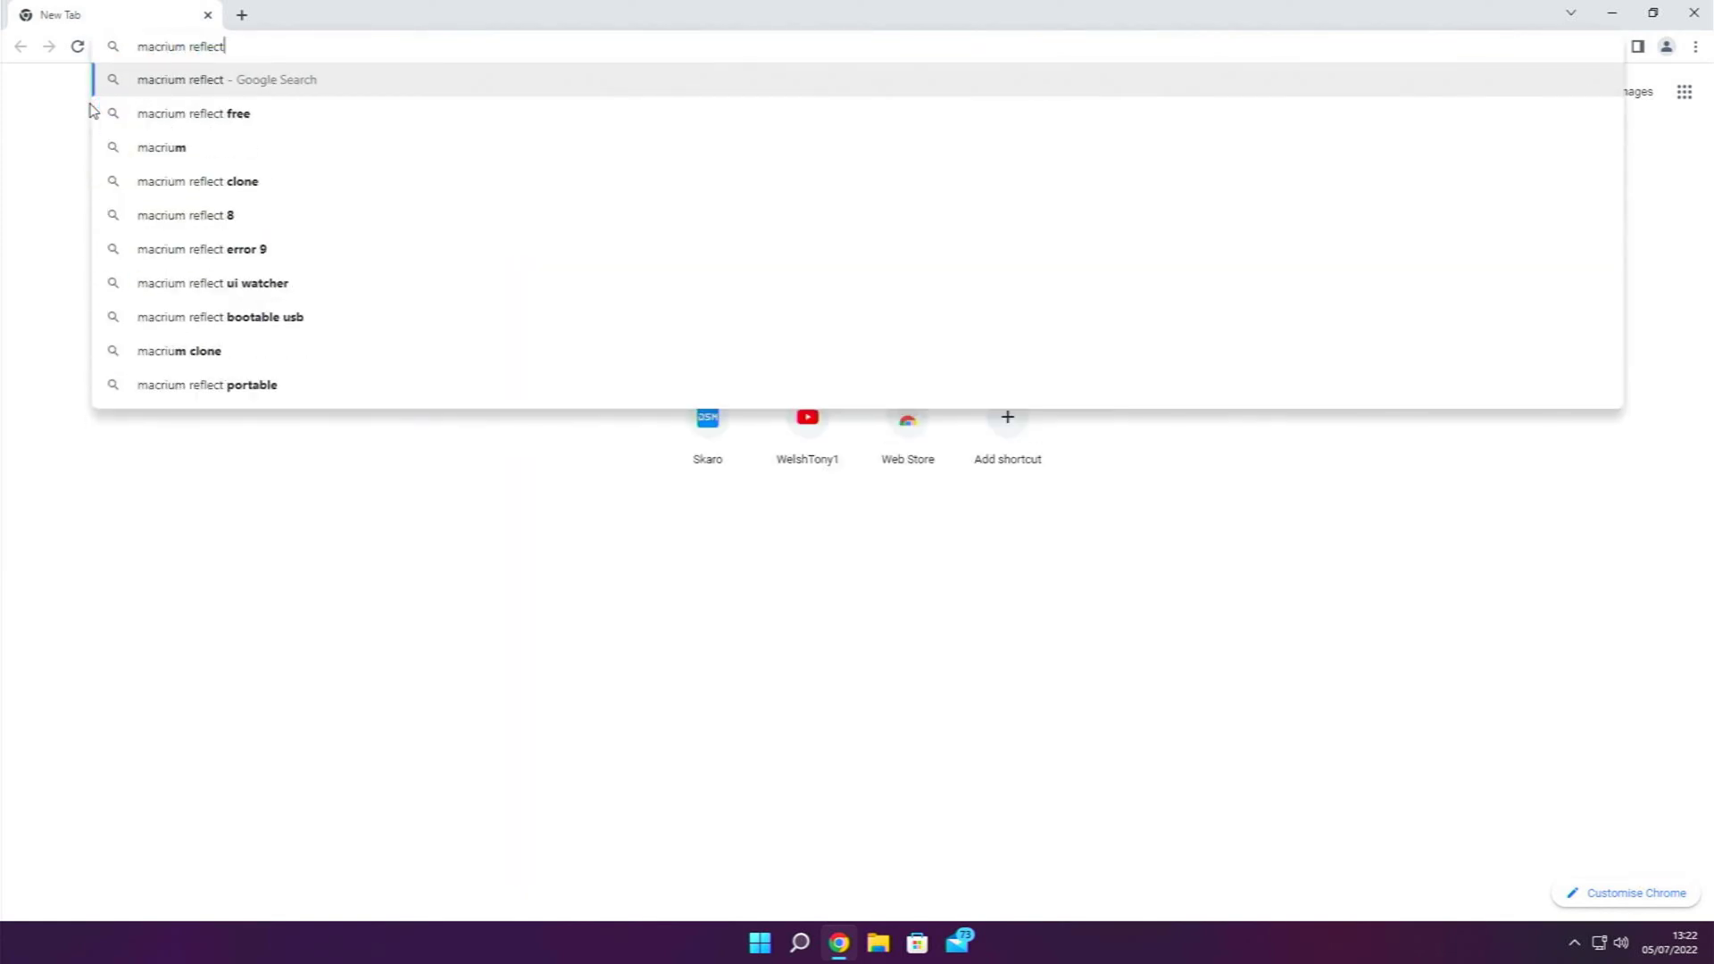
key("Down")
key("Return")
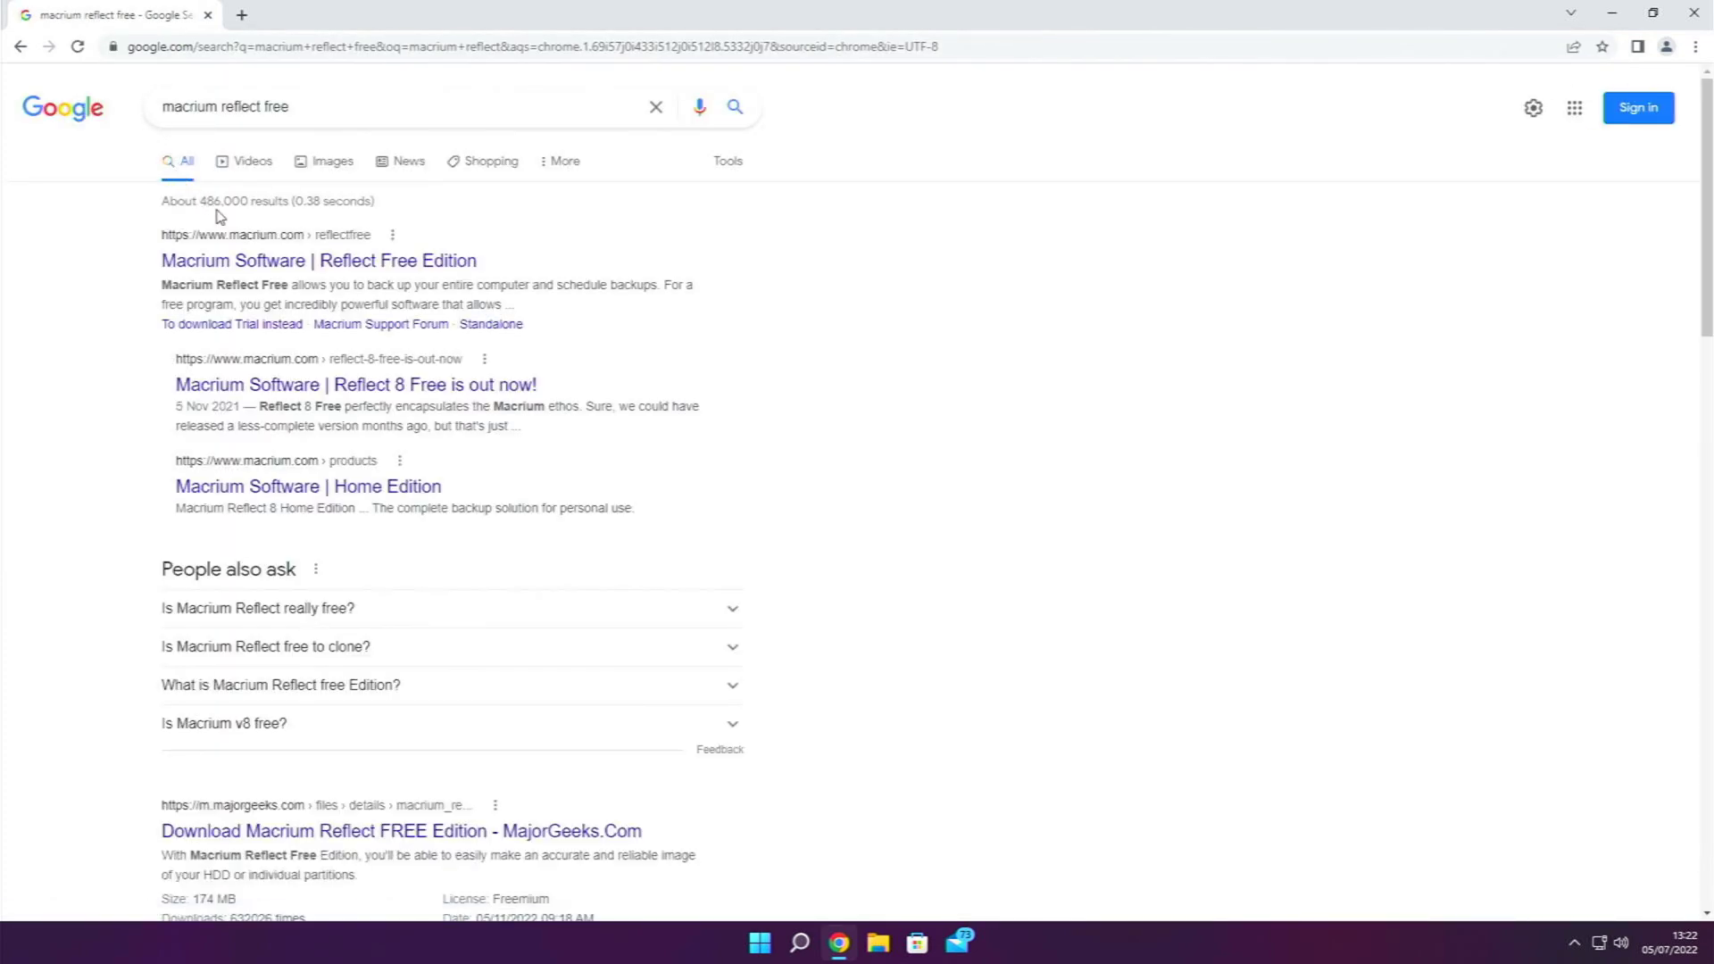
Open the Macrium Software Reflect Free Edition page and scroll to the download options.
left_click(265, 262)
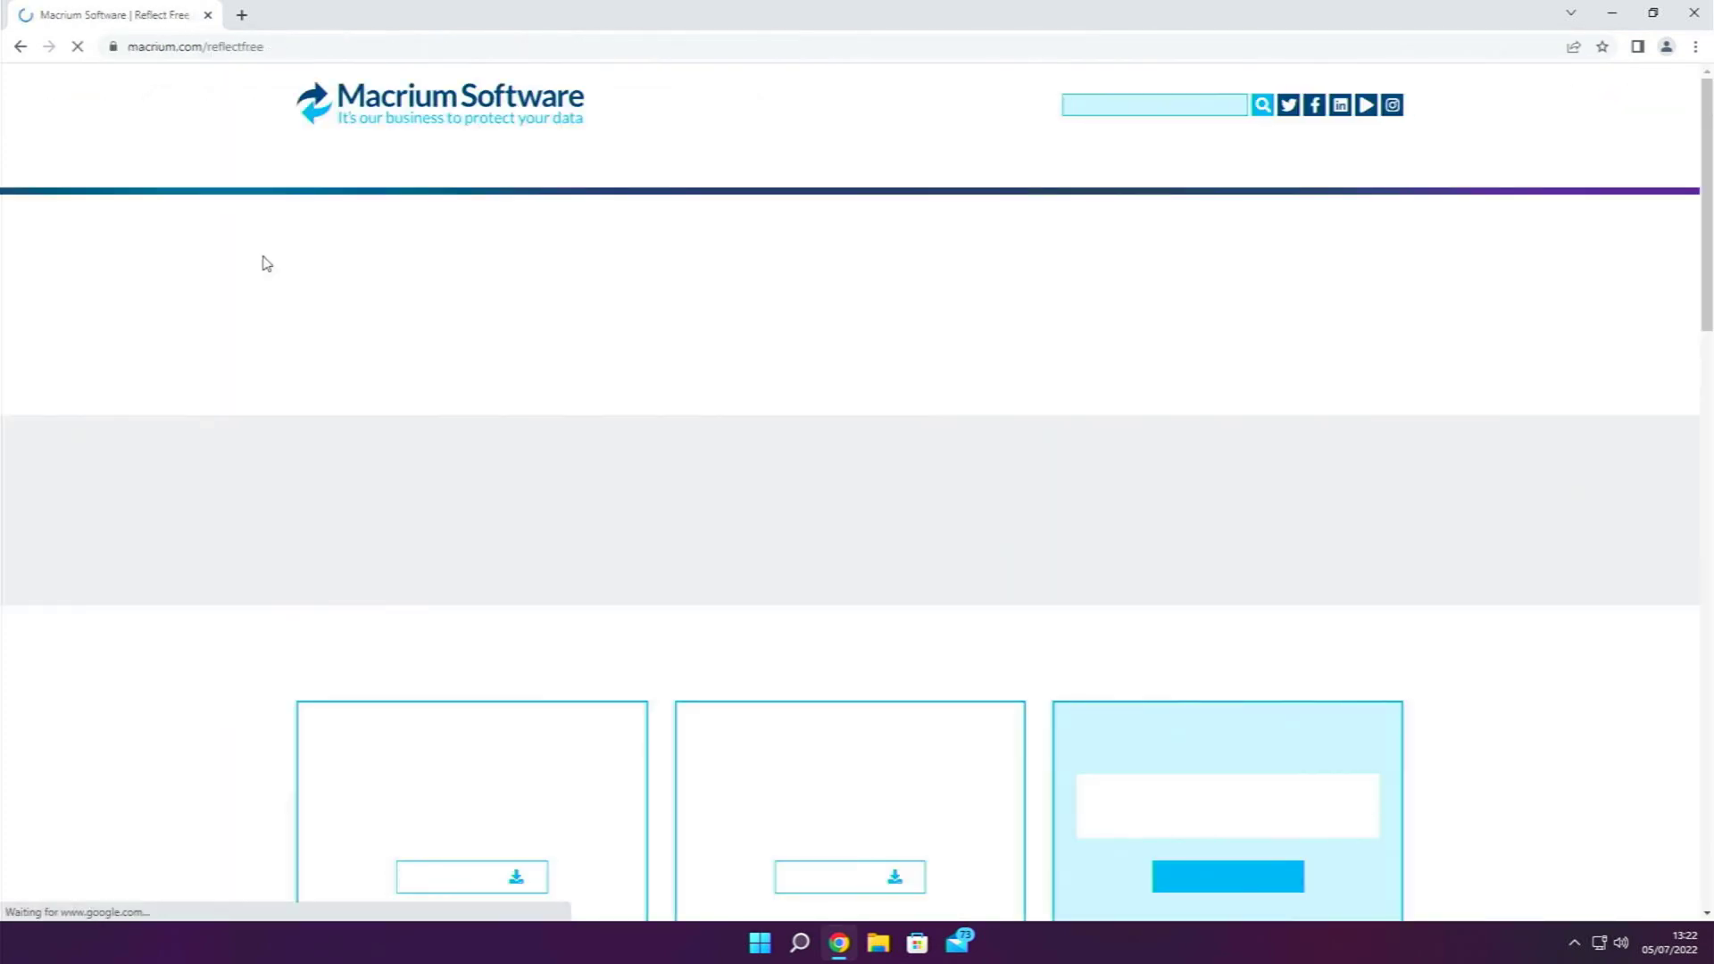
scroll(235, 328, "down", 1)
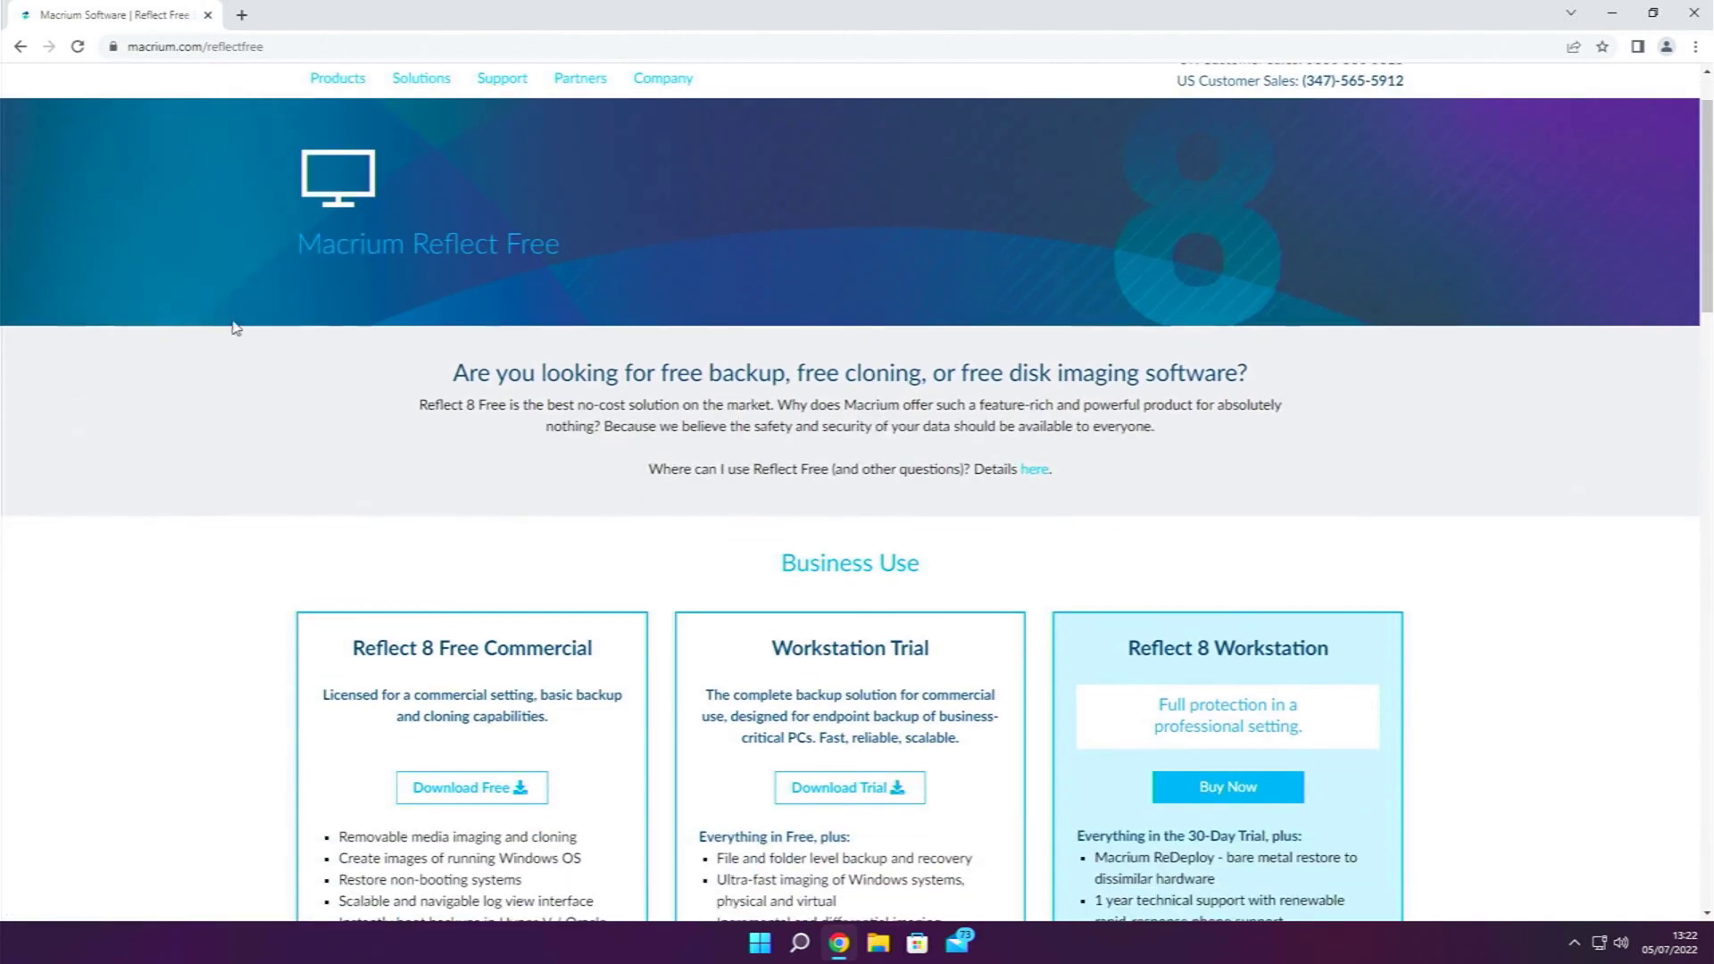
scroll(229, 358, "down", 1)
scroll(229, 357, "down", 3)
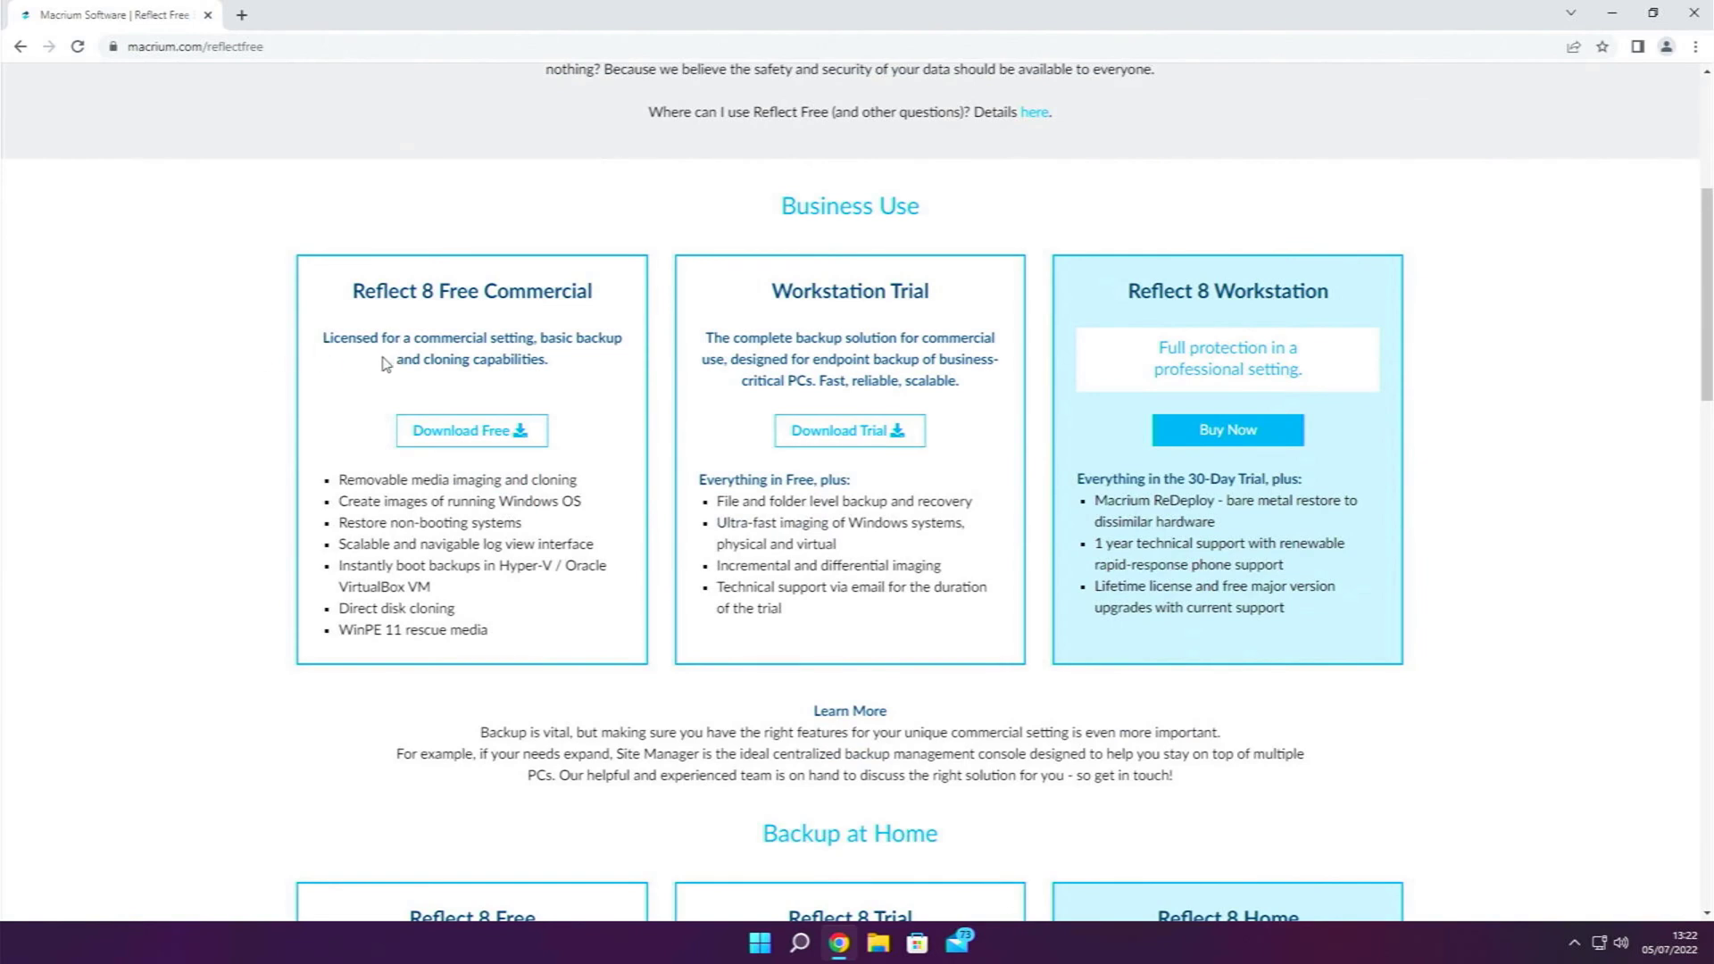
scroll(346, 384, "down", 5)
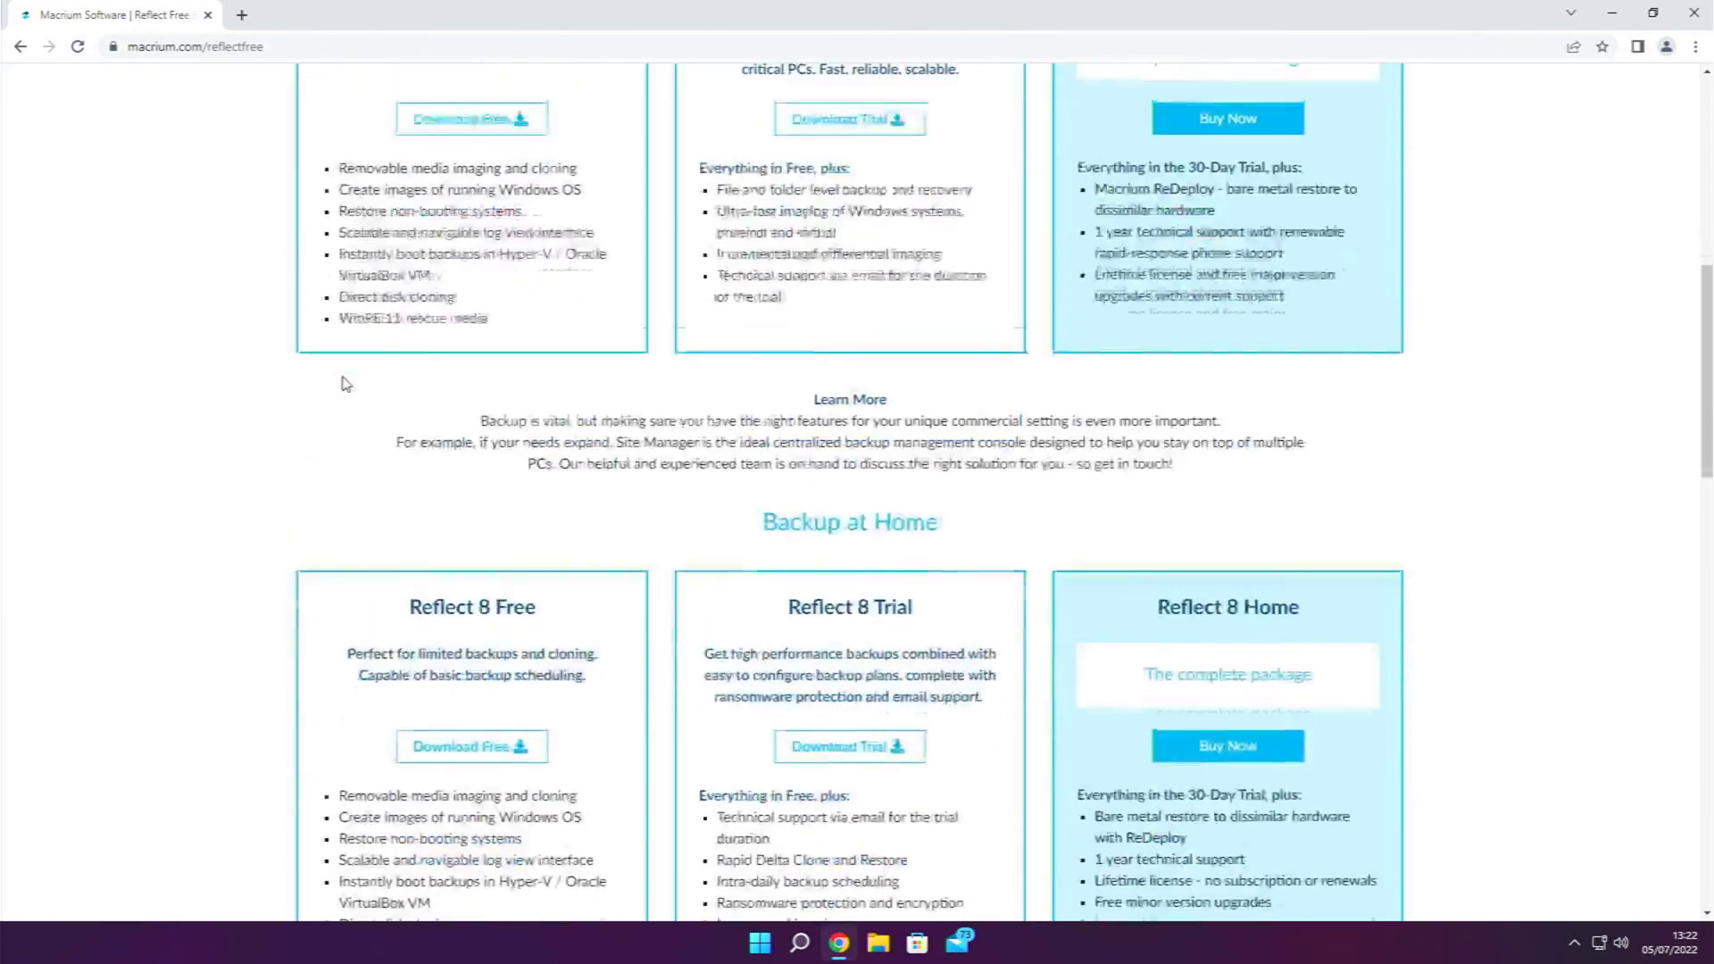
scroll(346, 384, "up", 5)
scroll(346, 384, "down", 6)
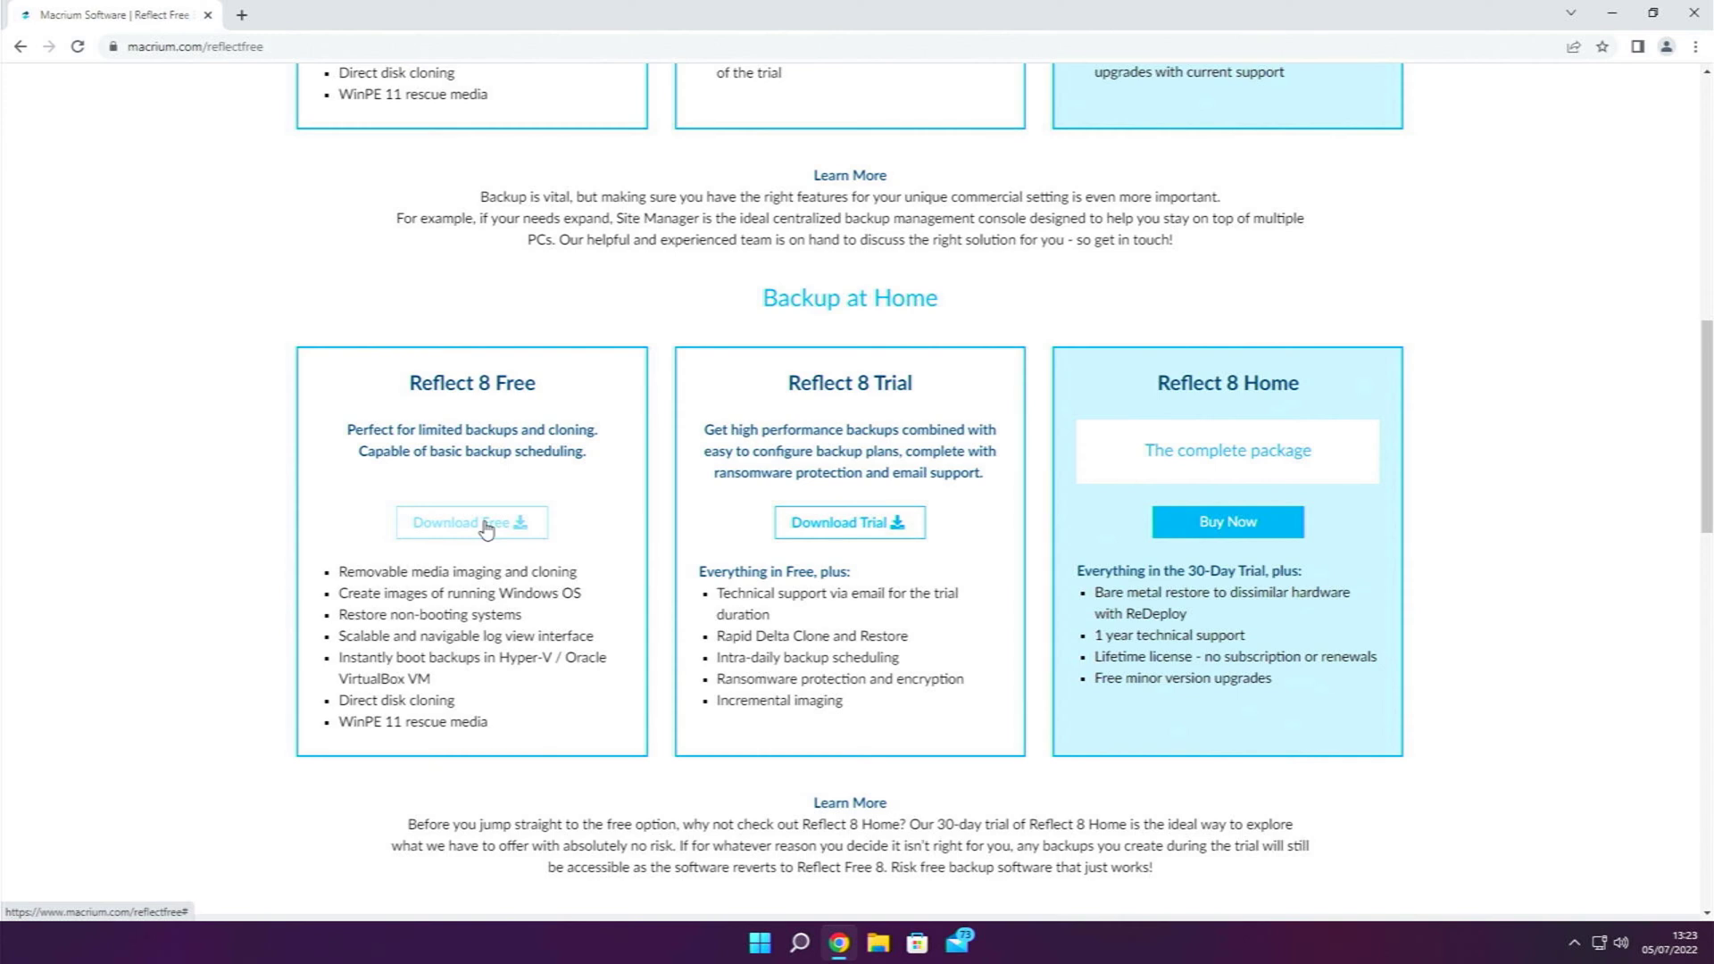
Download the Reflect 8 Free installer ReflectDLHF.exe with a personal license and open it.
left_click(487, 527)
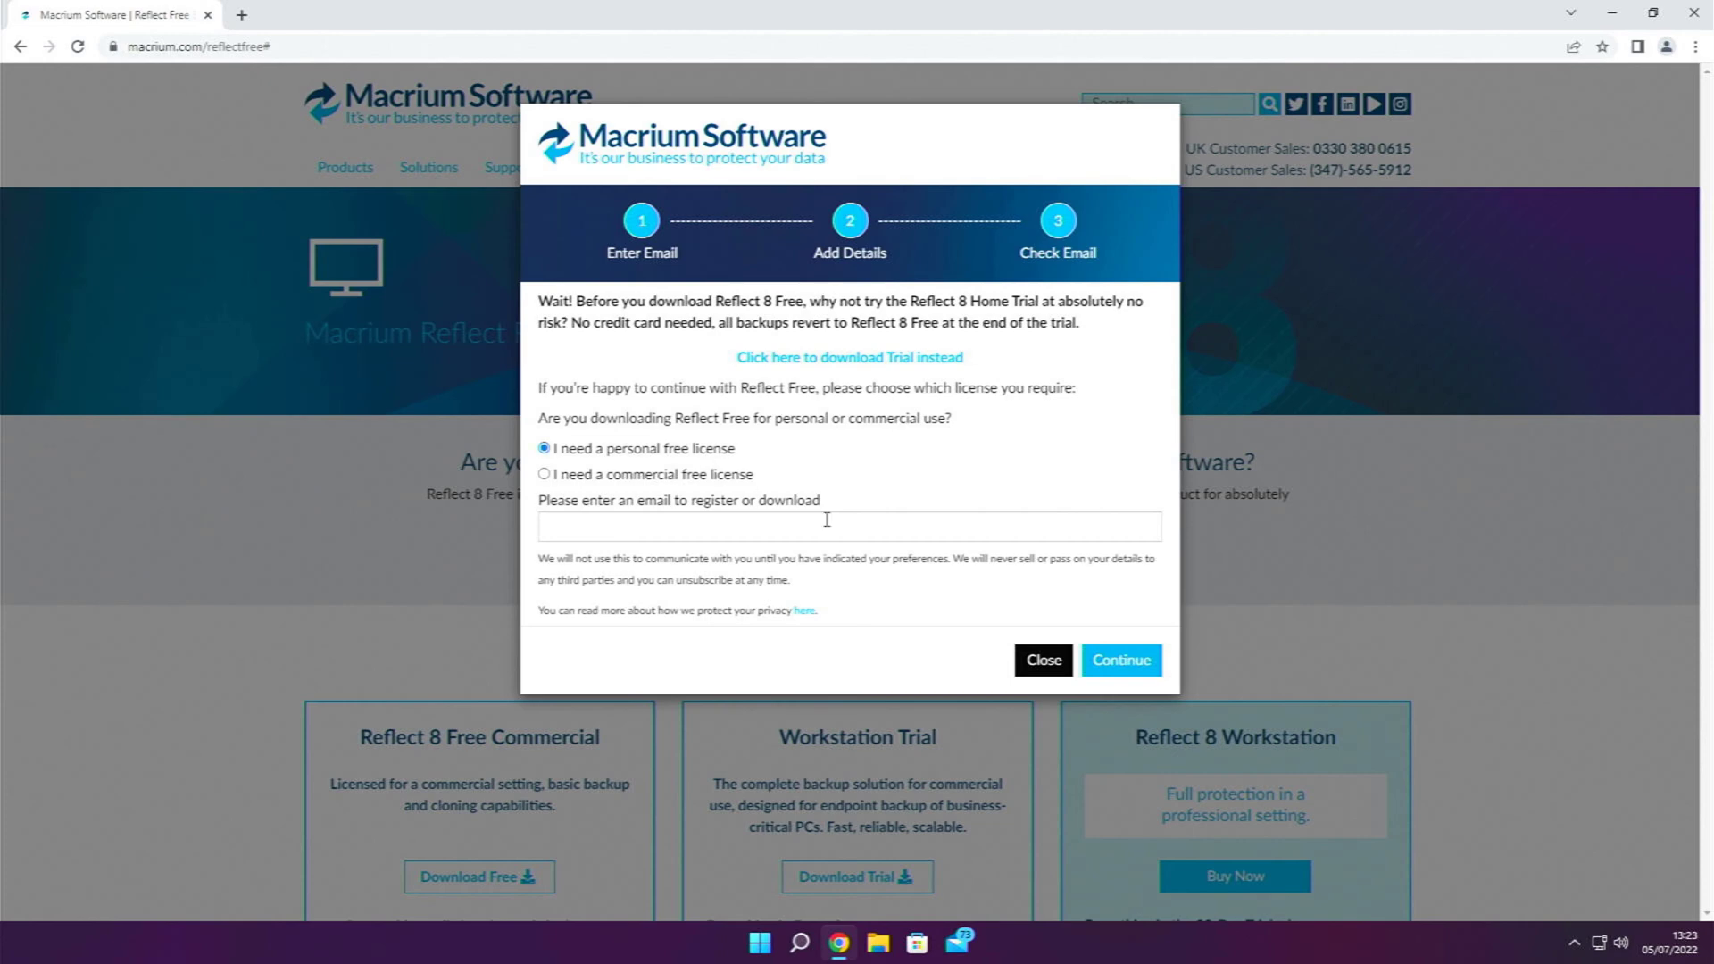
left_click(1111, 665)
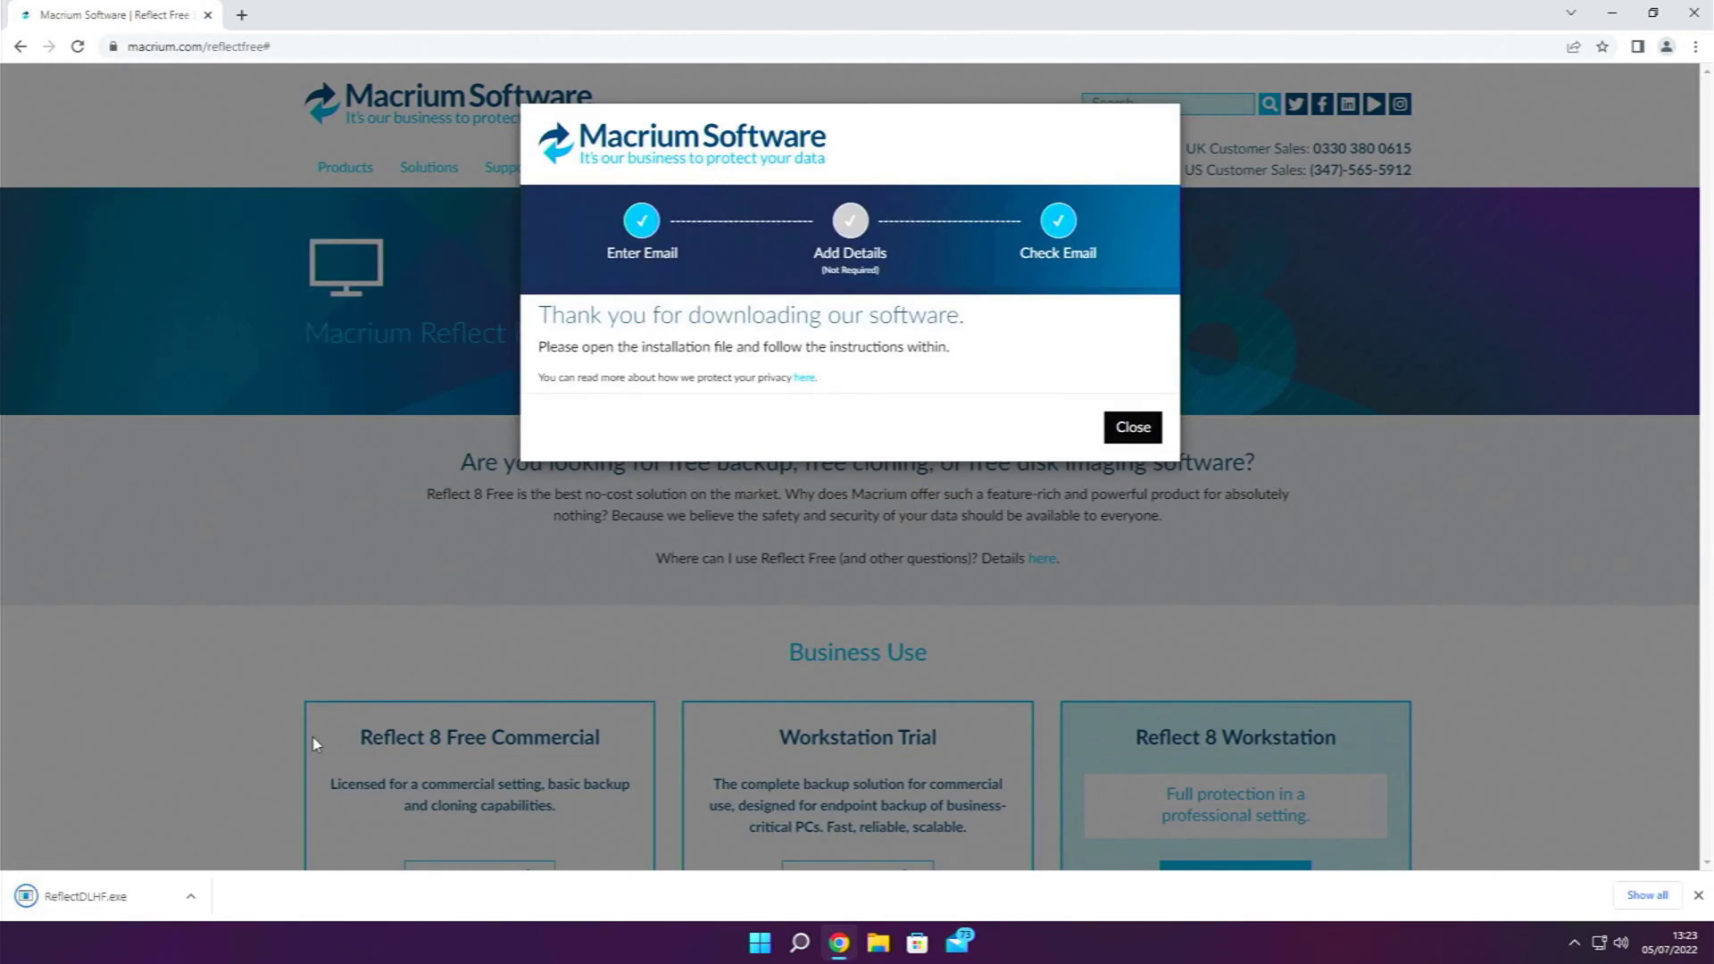
left_click(87, 909)
Minimize Chrome and download the Free installer package with Run installer enabled.
left_click(1609, 11)
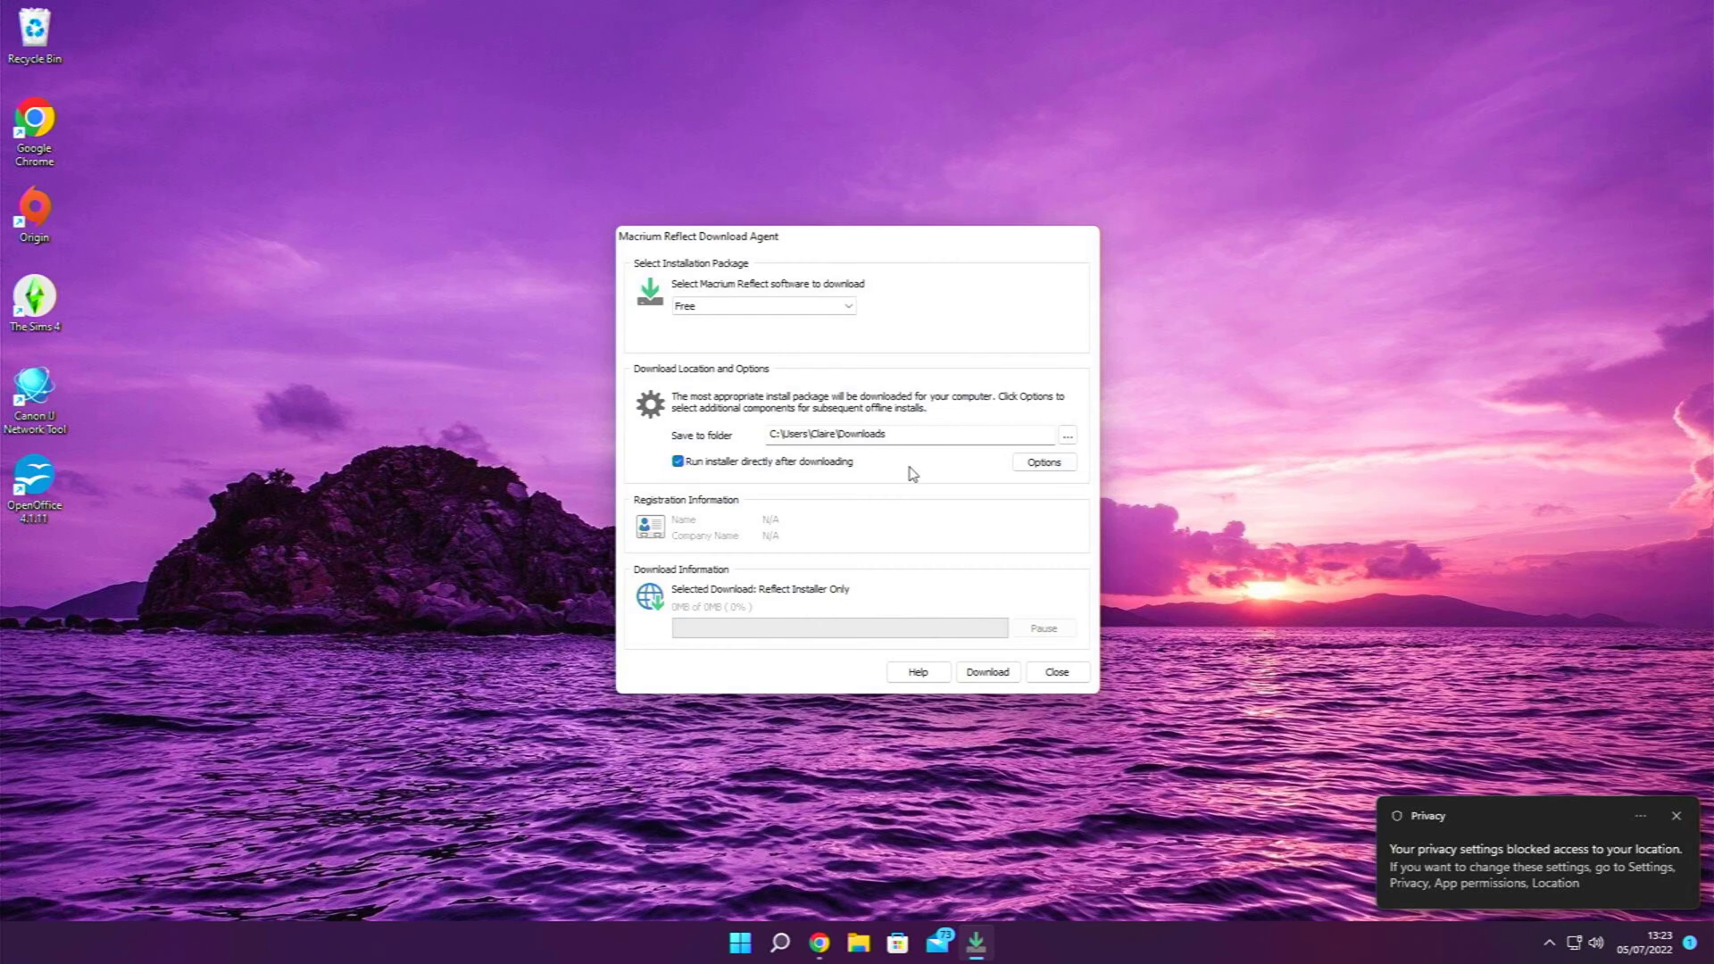
left_click(1006, 676)
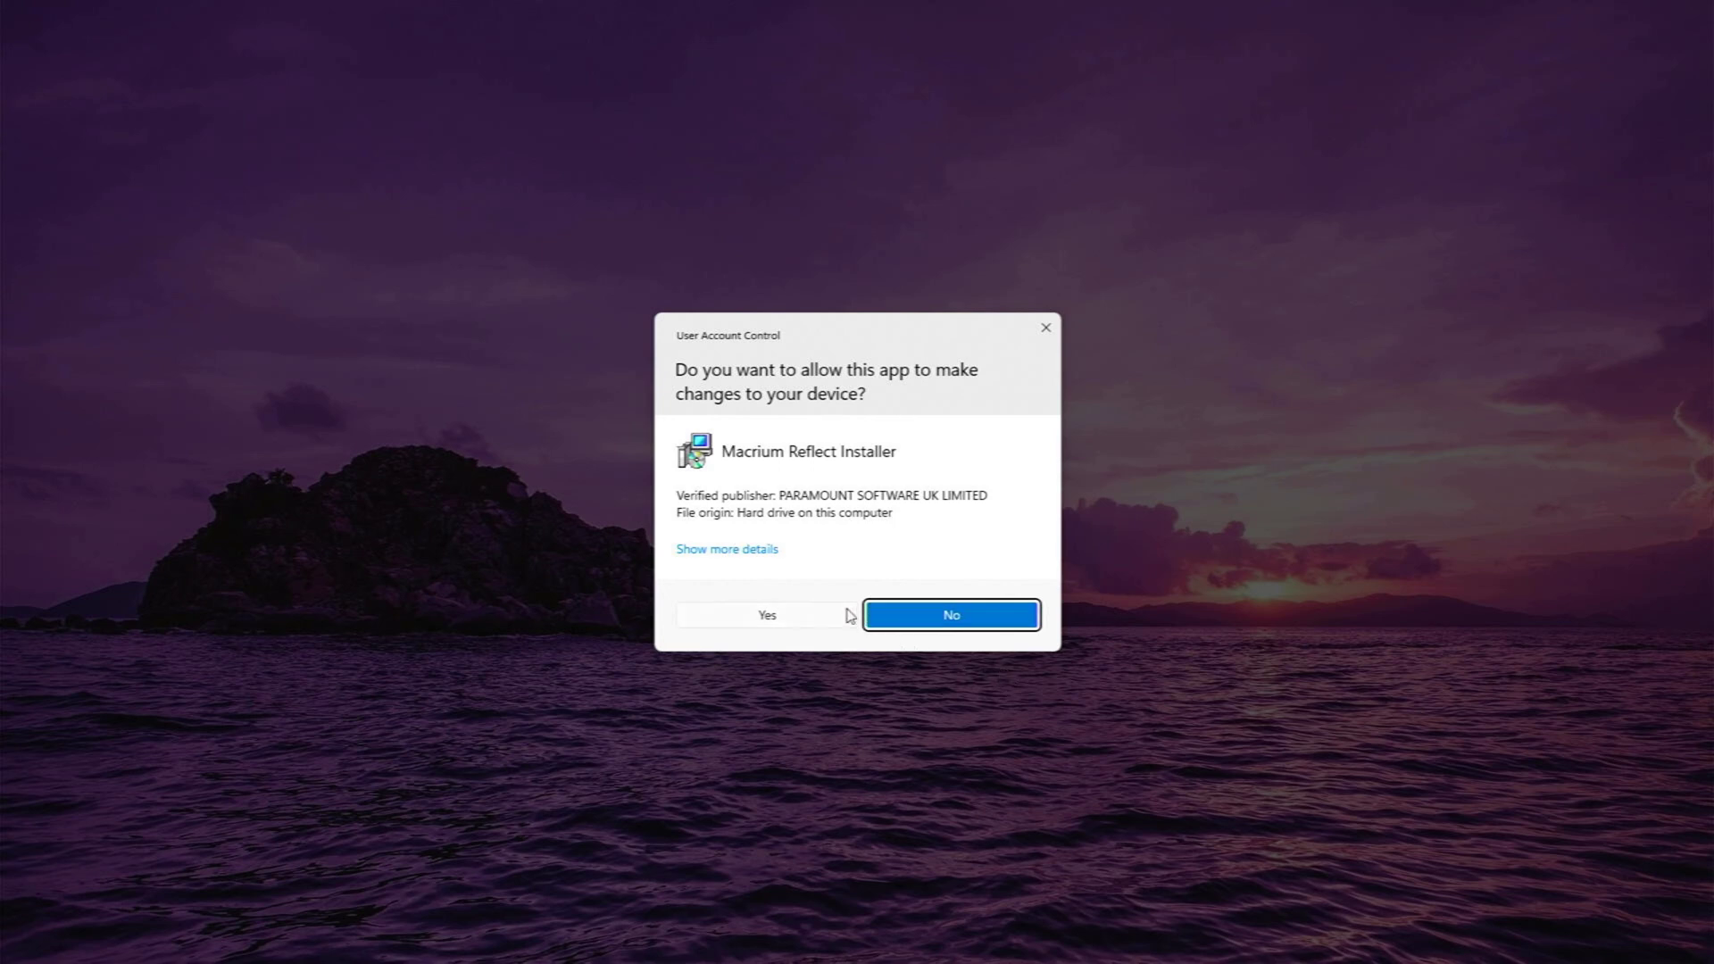
Allow the installer to run, keep English (US), and launch the setup wizard.
left_click(801, 625)
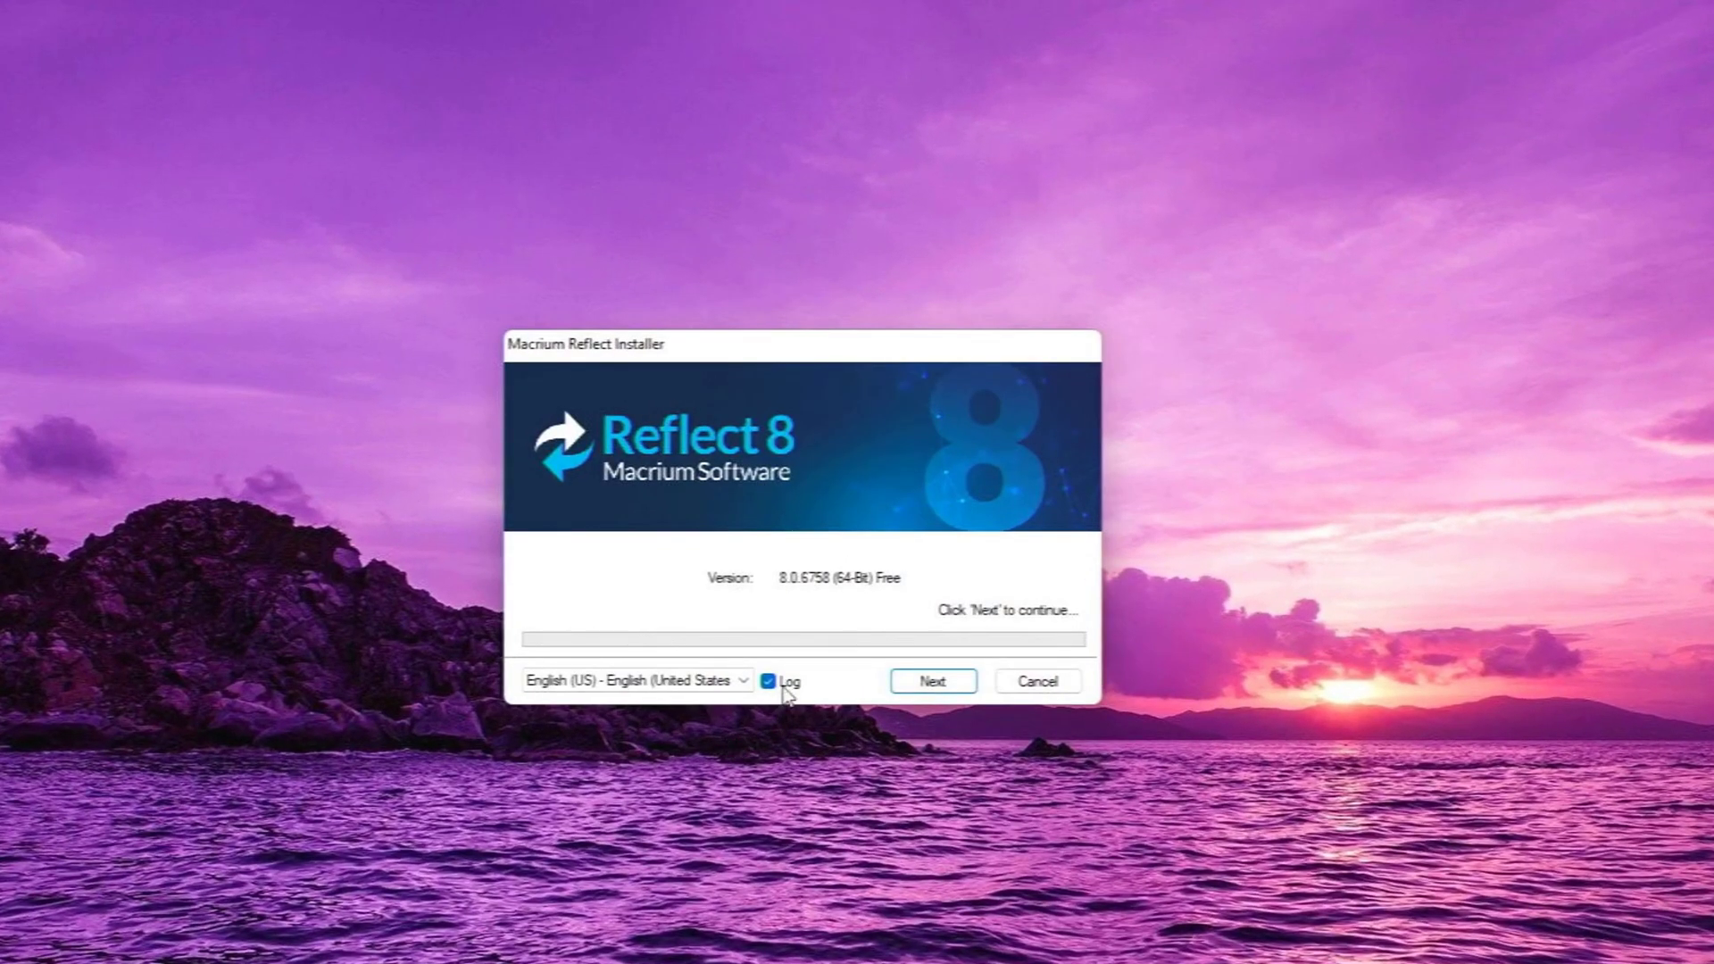
left_click(747, 683)
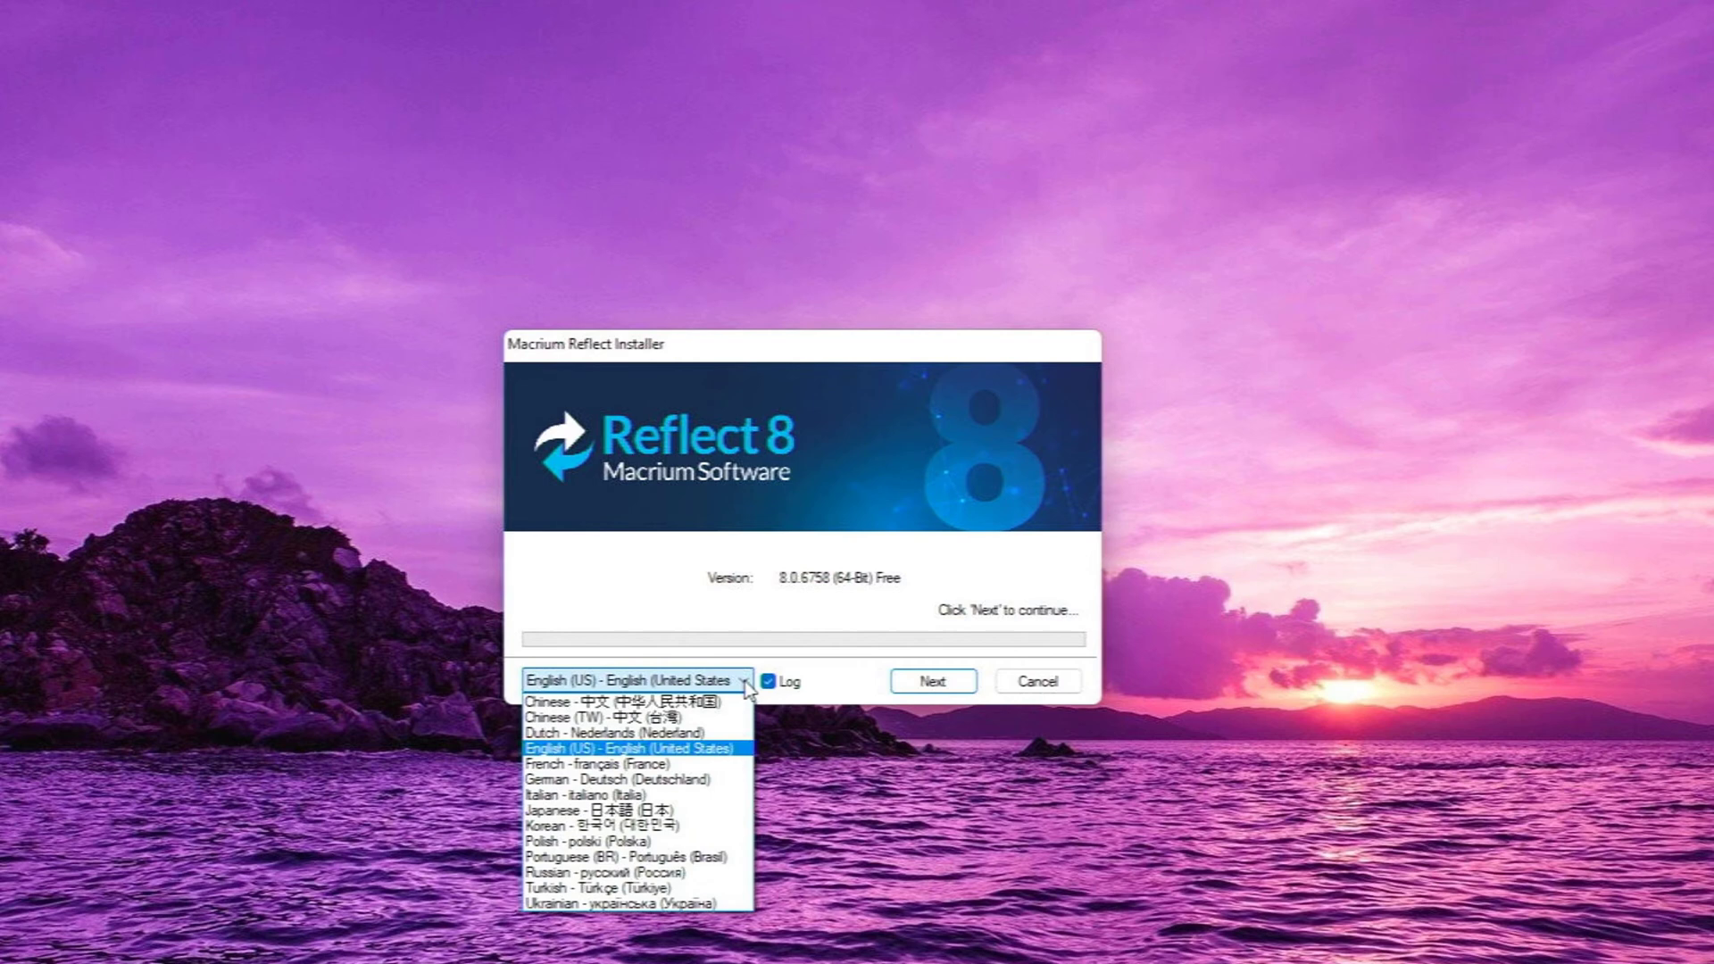
left_click(838, 691)
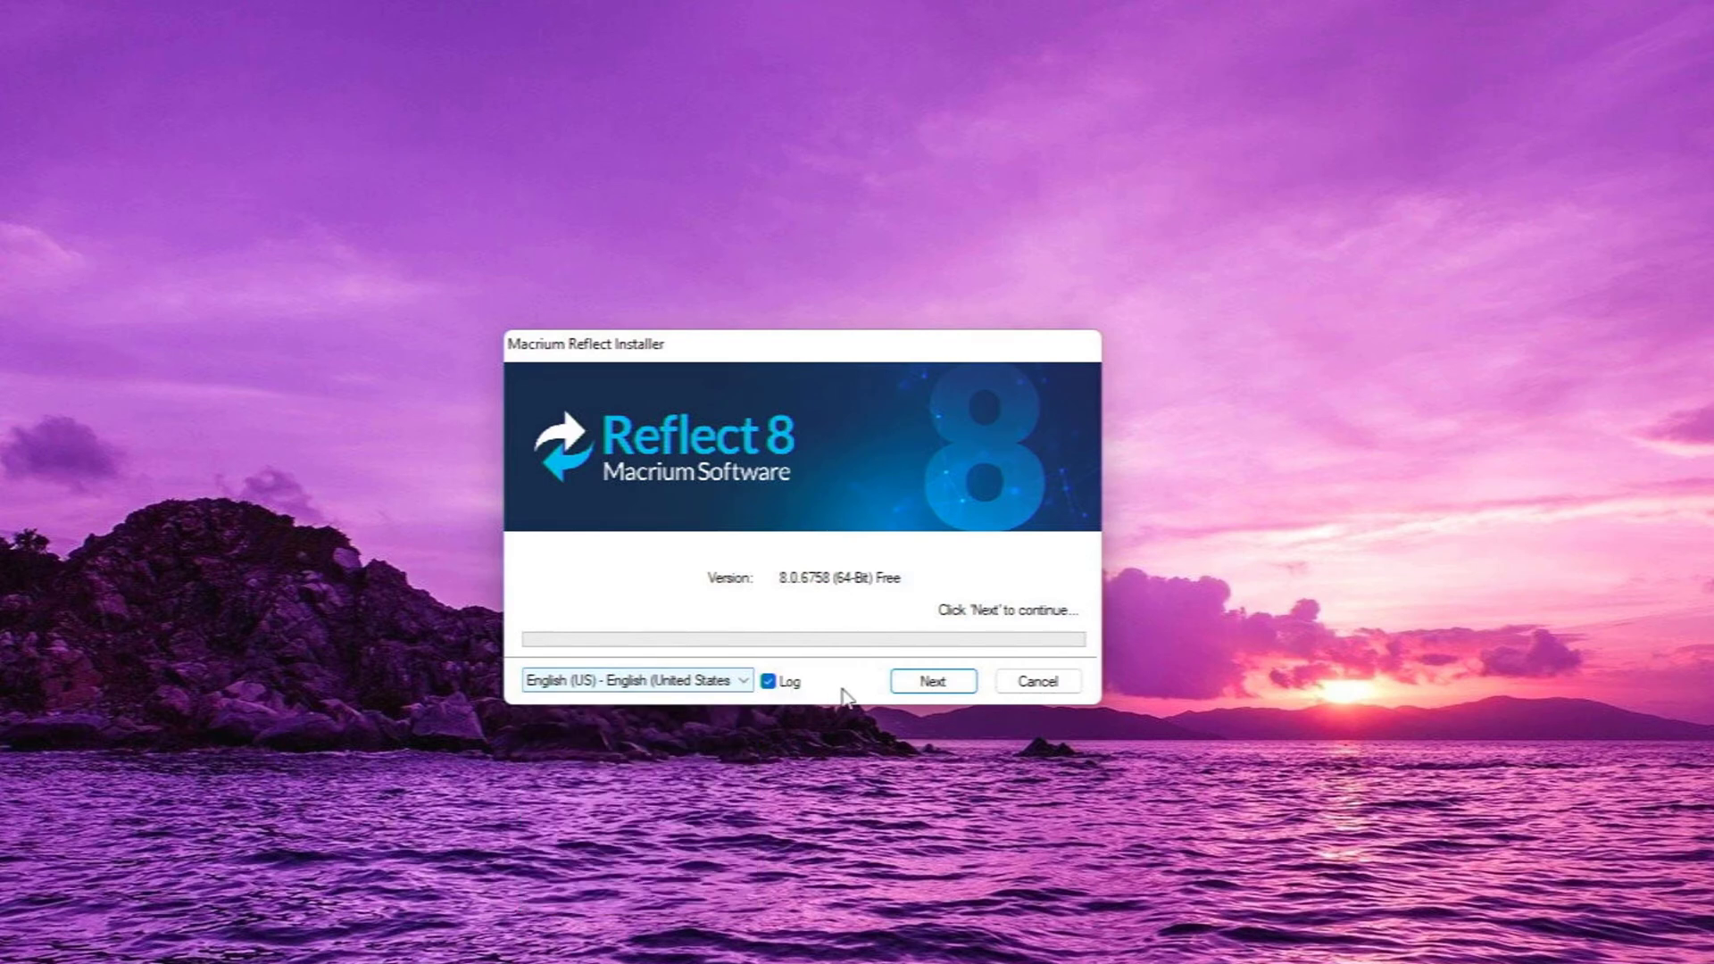
left_click(923, 685)
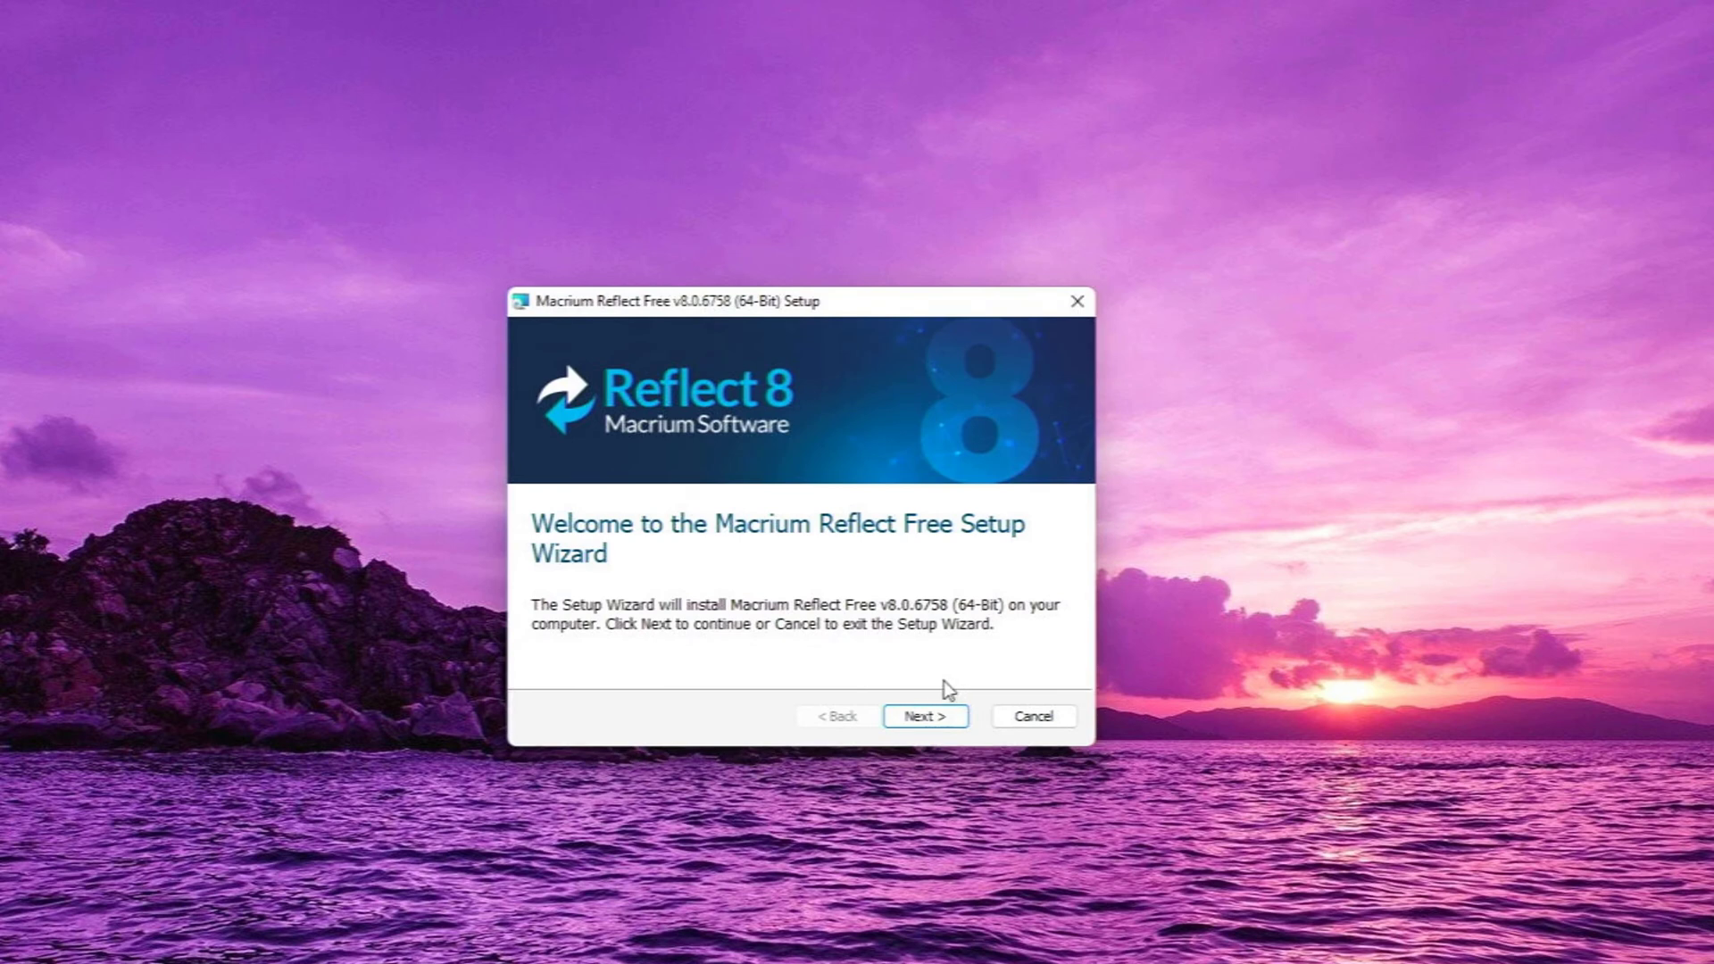
Accept the license agreement and agree to personal, non-commercial use on the license key page.
left_click(936, 721)
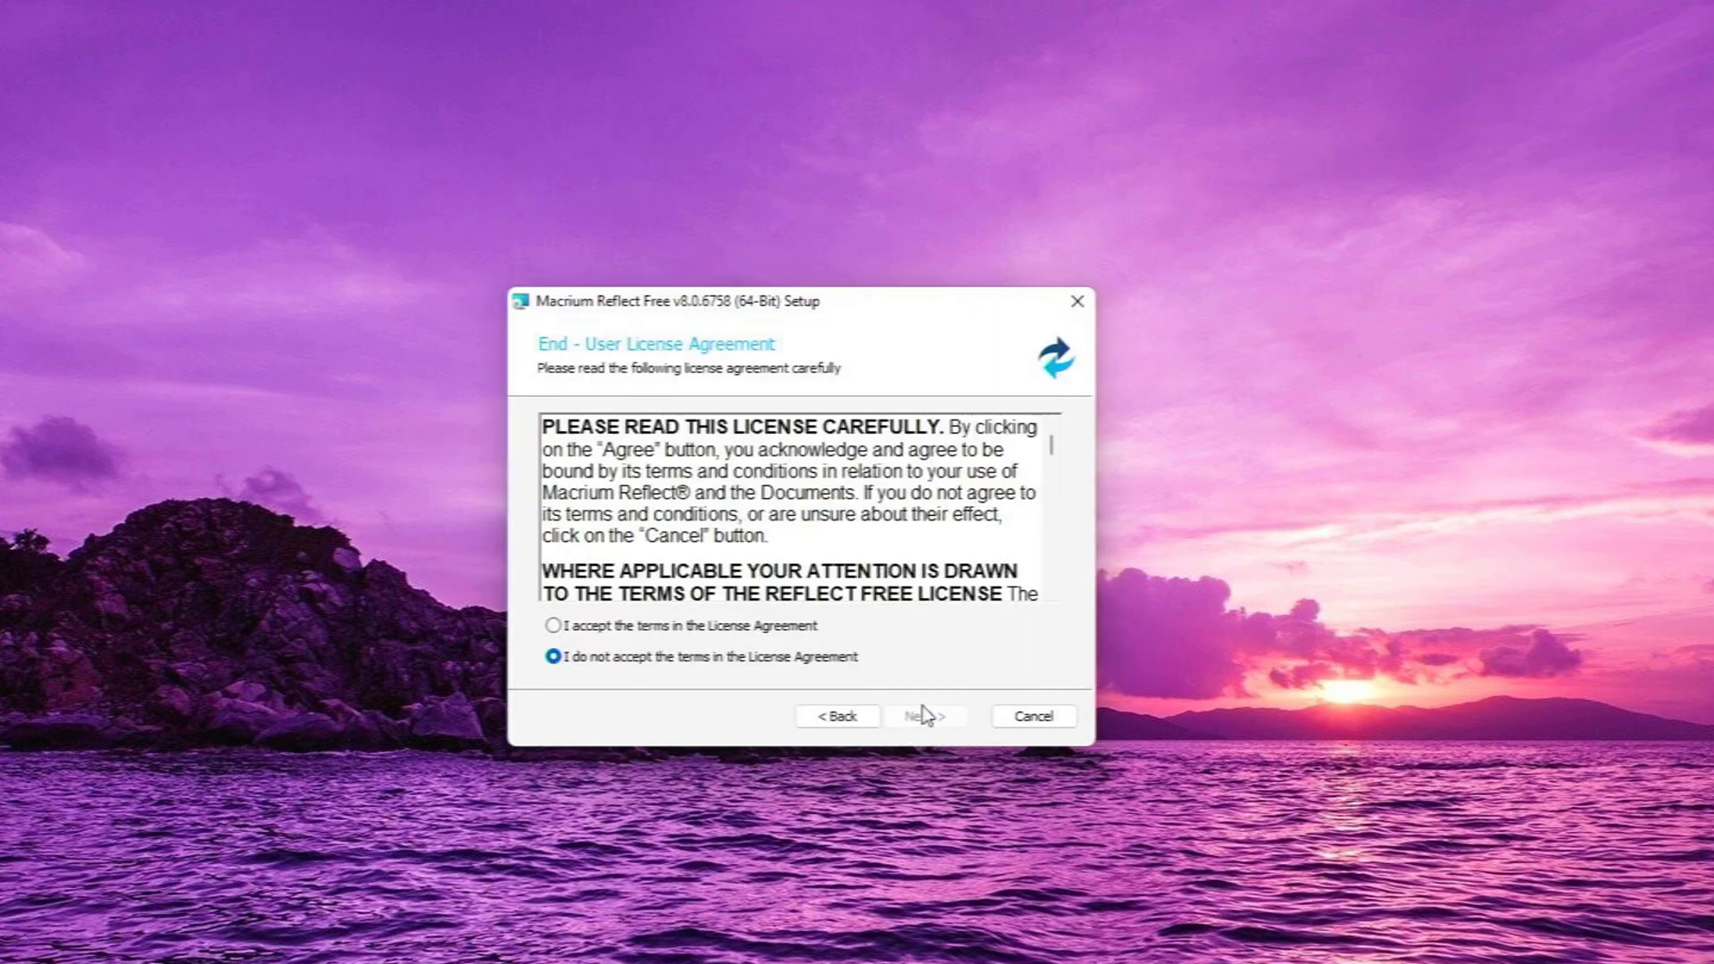
left_click(782, 627)
scroll(866, 506, "down", 3)
scroll(866, 506, "down", 5)
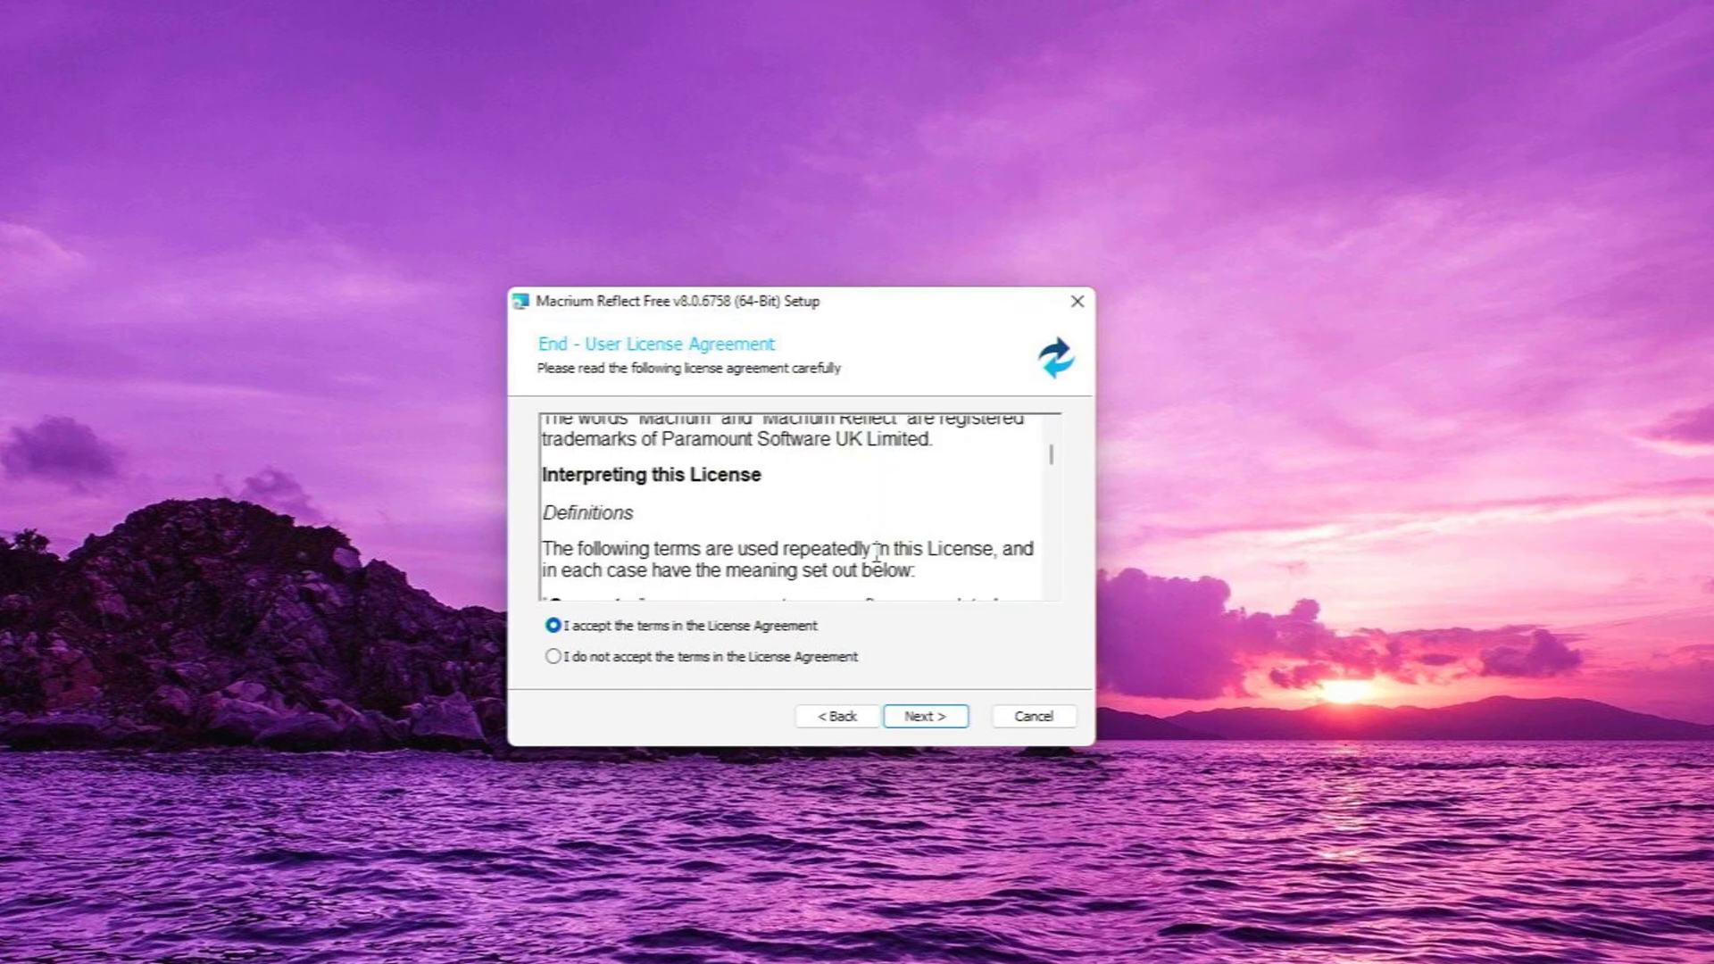
left_click(935, 728)
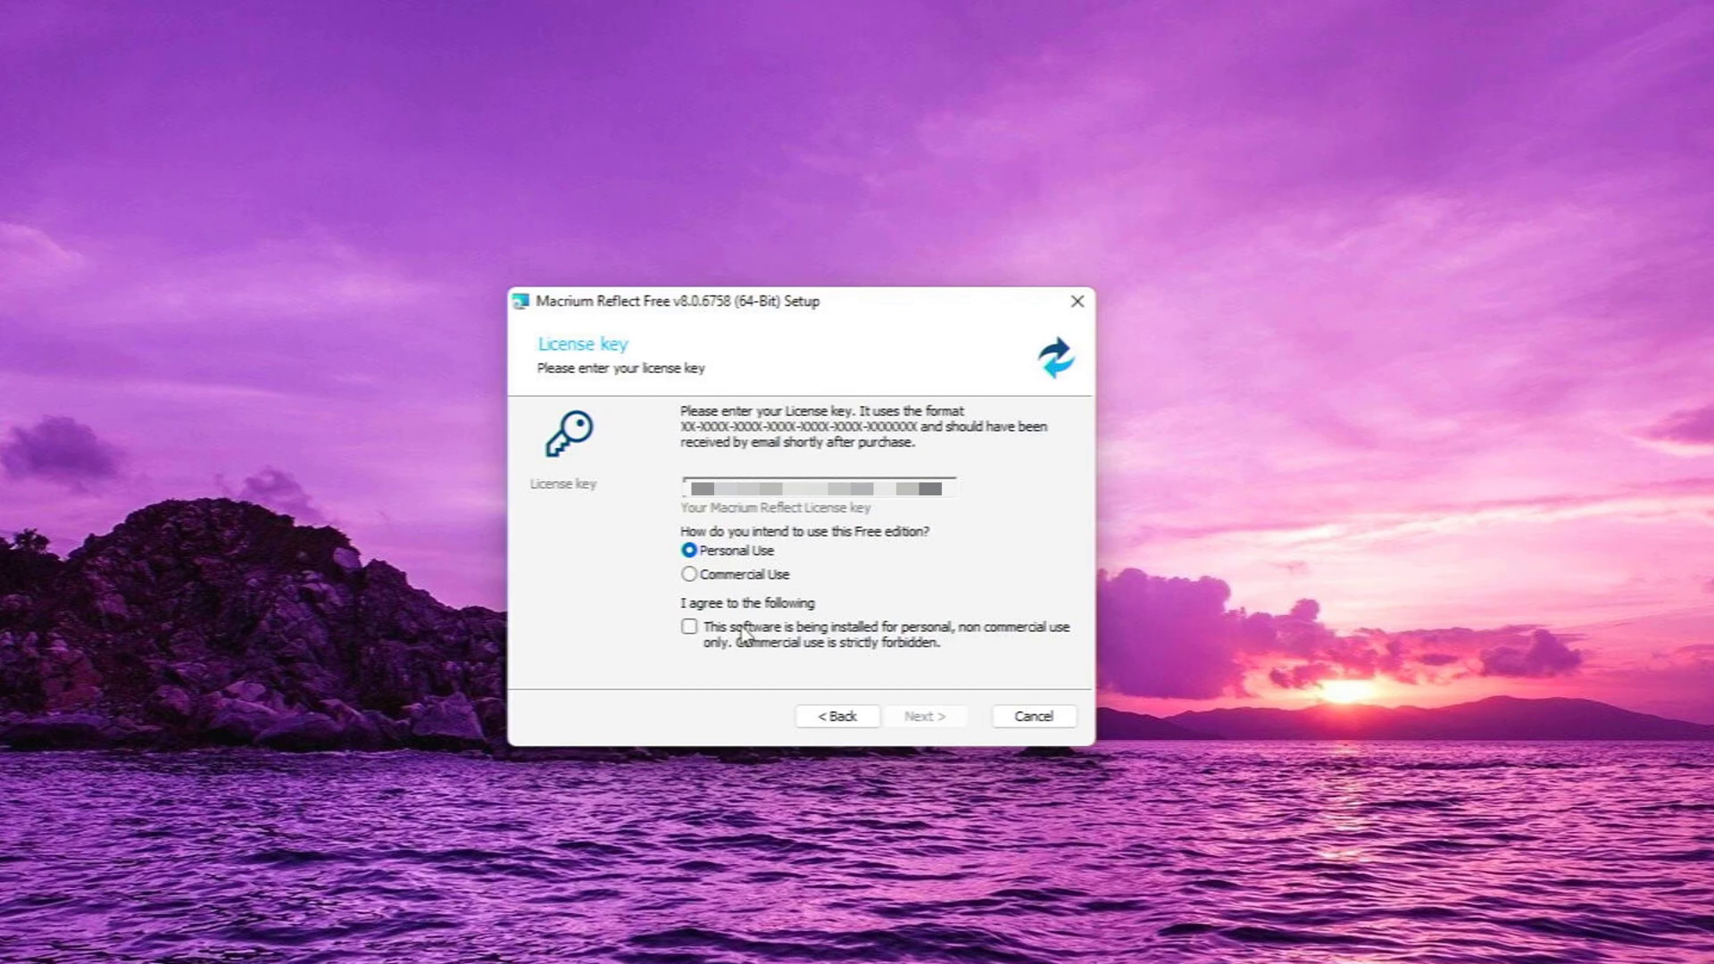
left_click(689, 628)
left_click(950, 725)
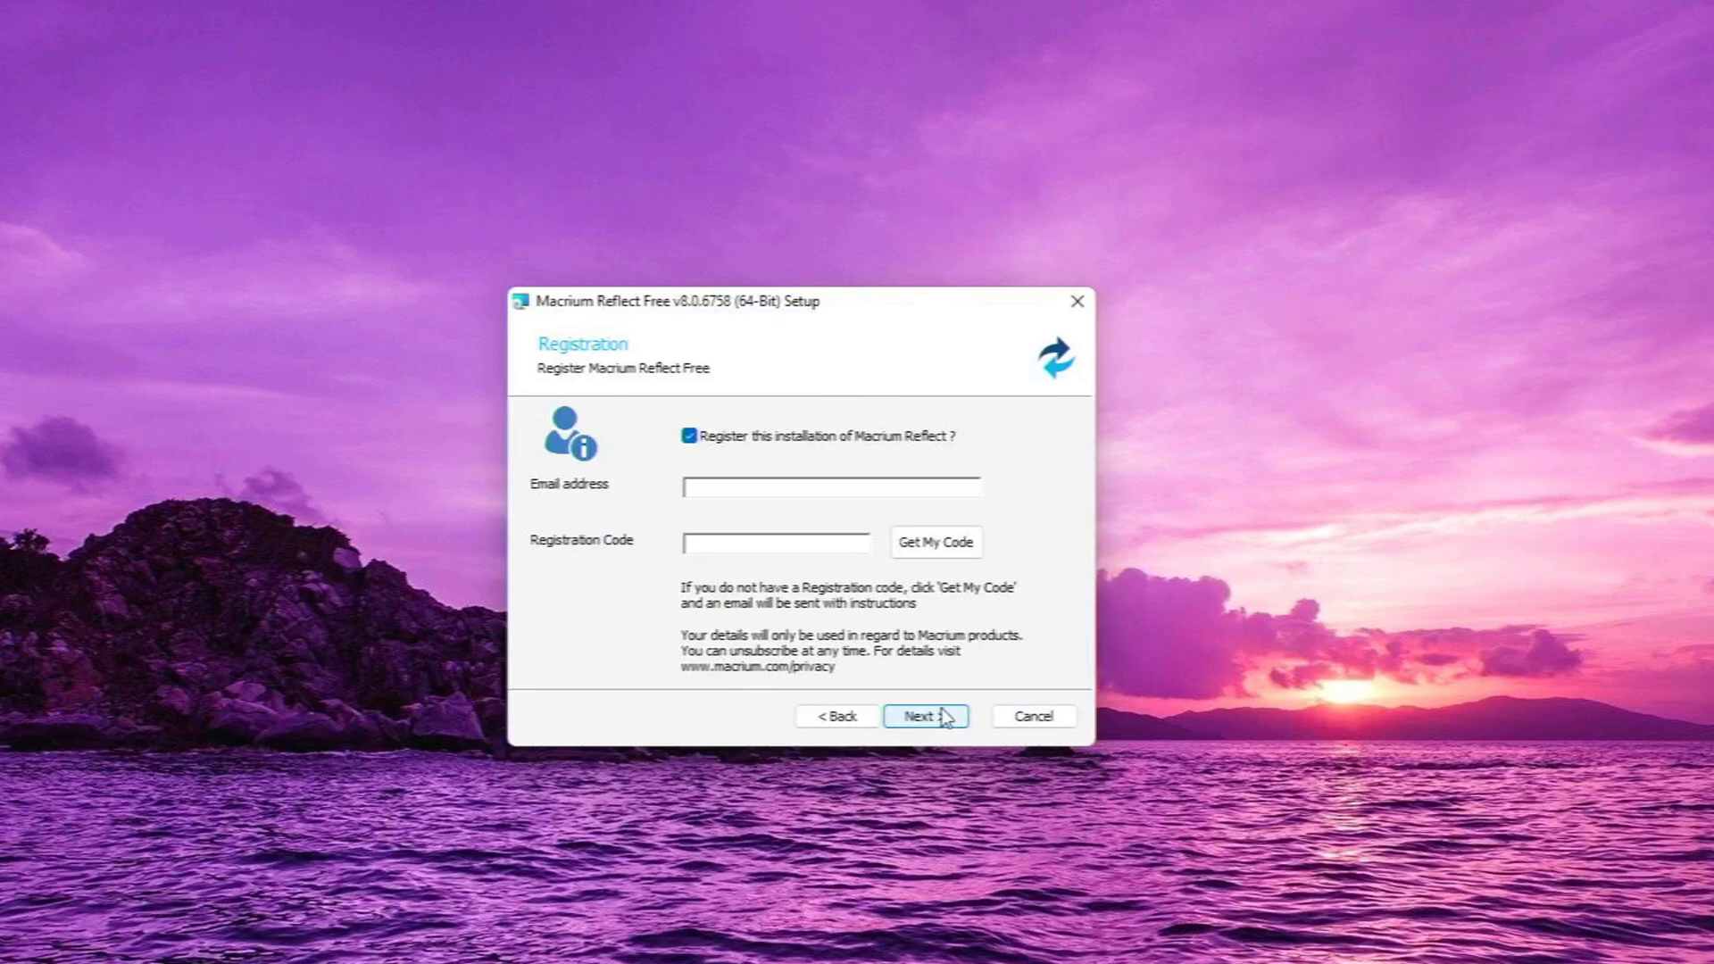
Skip registration, keep the desktop shortcut, and install Macrium Reflect Free.
left_click(690, 438)
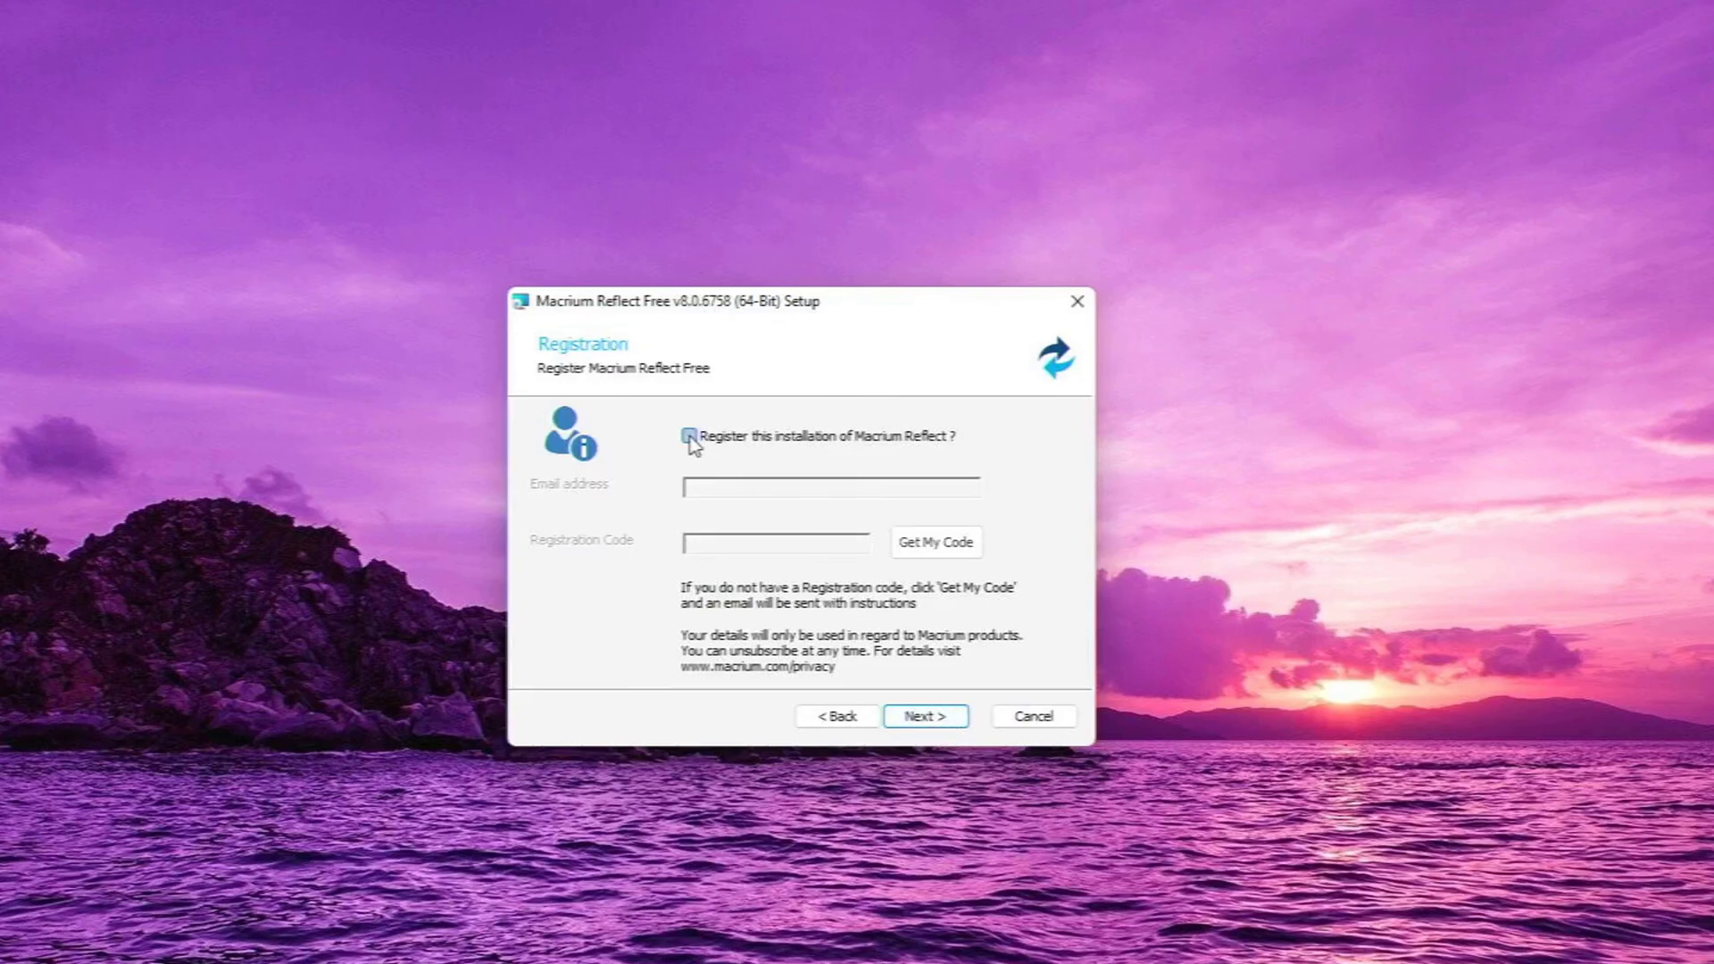
left_click(935, 720)
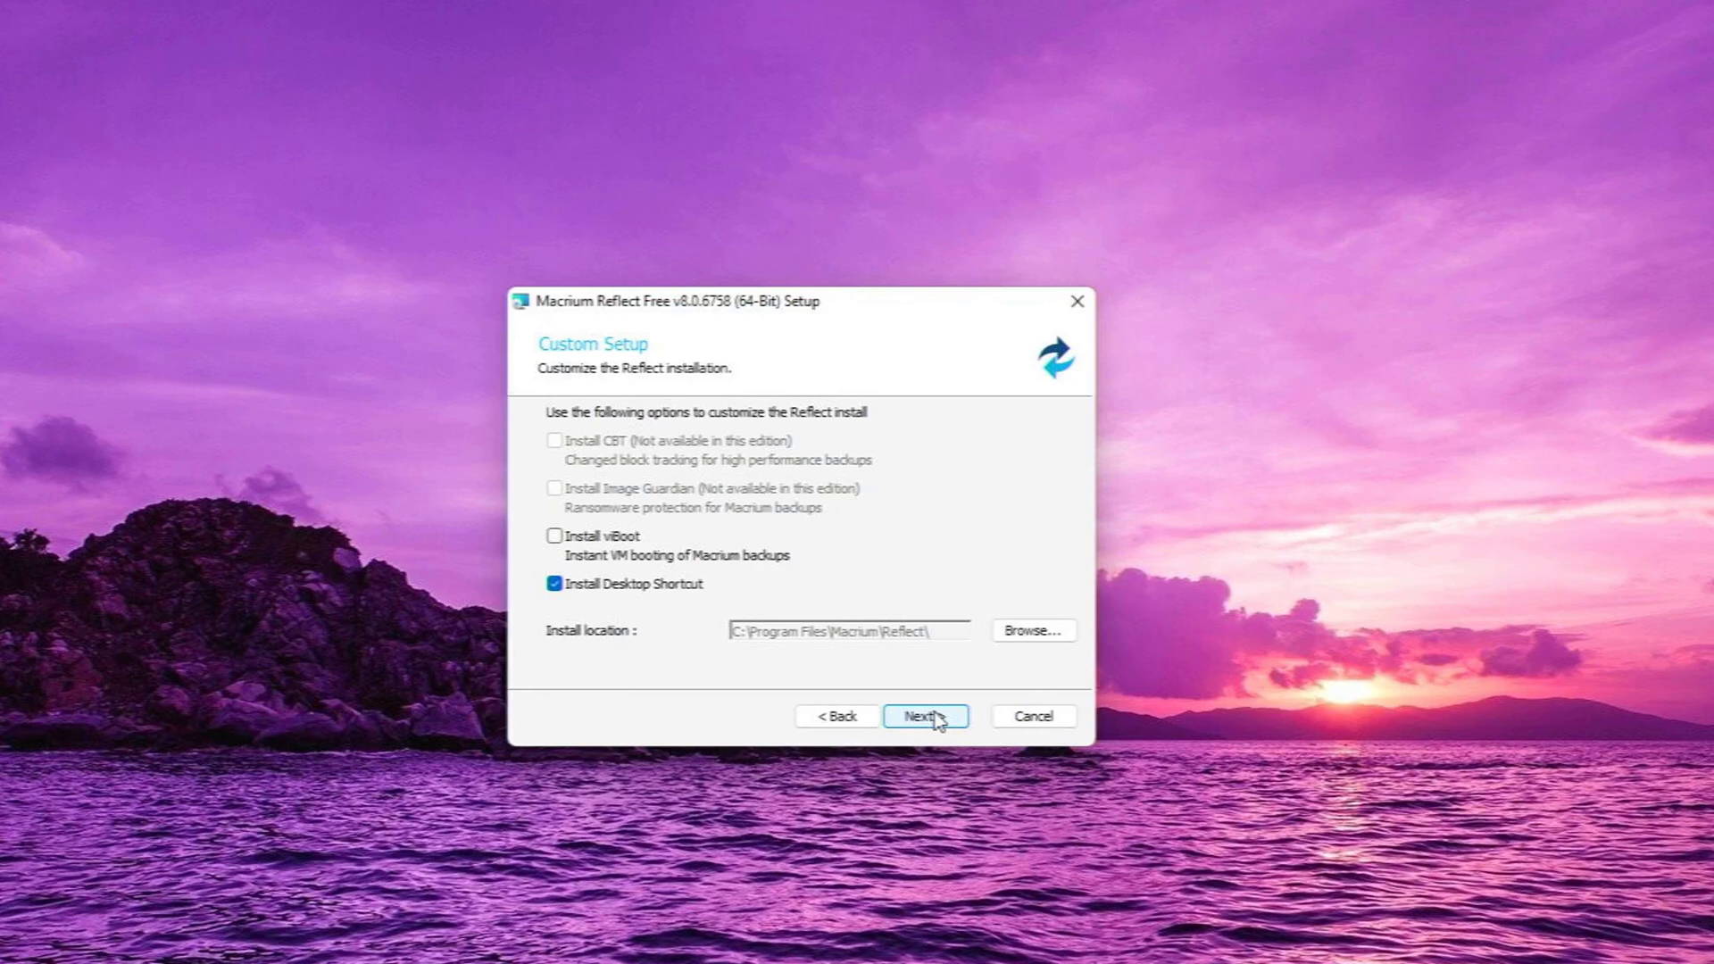
left_click(936, 720)
left_click(936, 720)
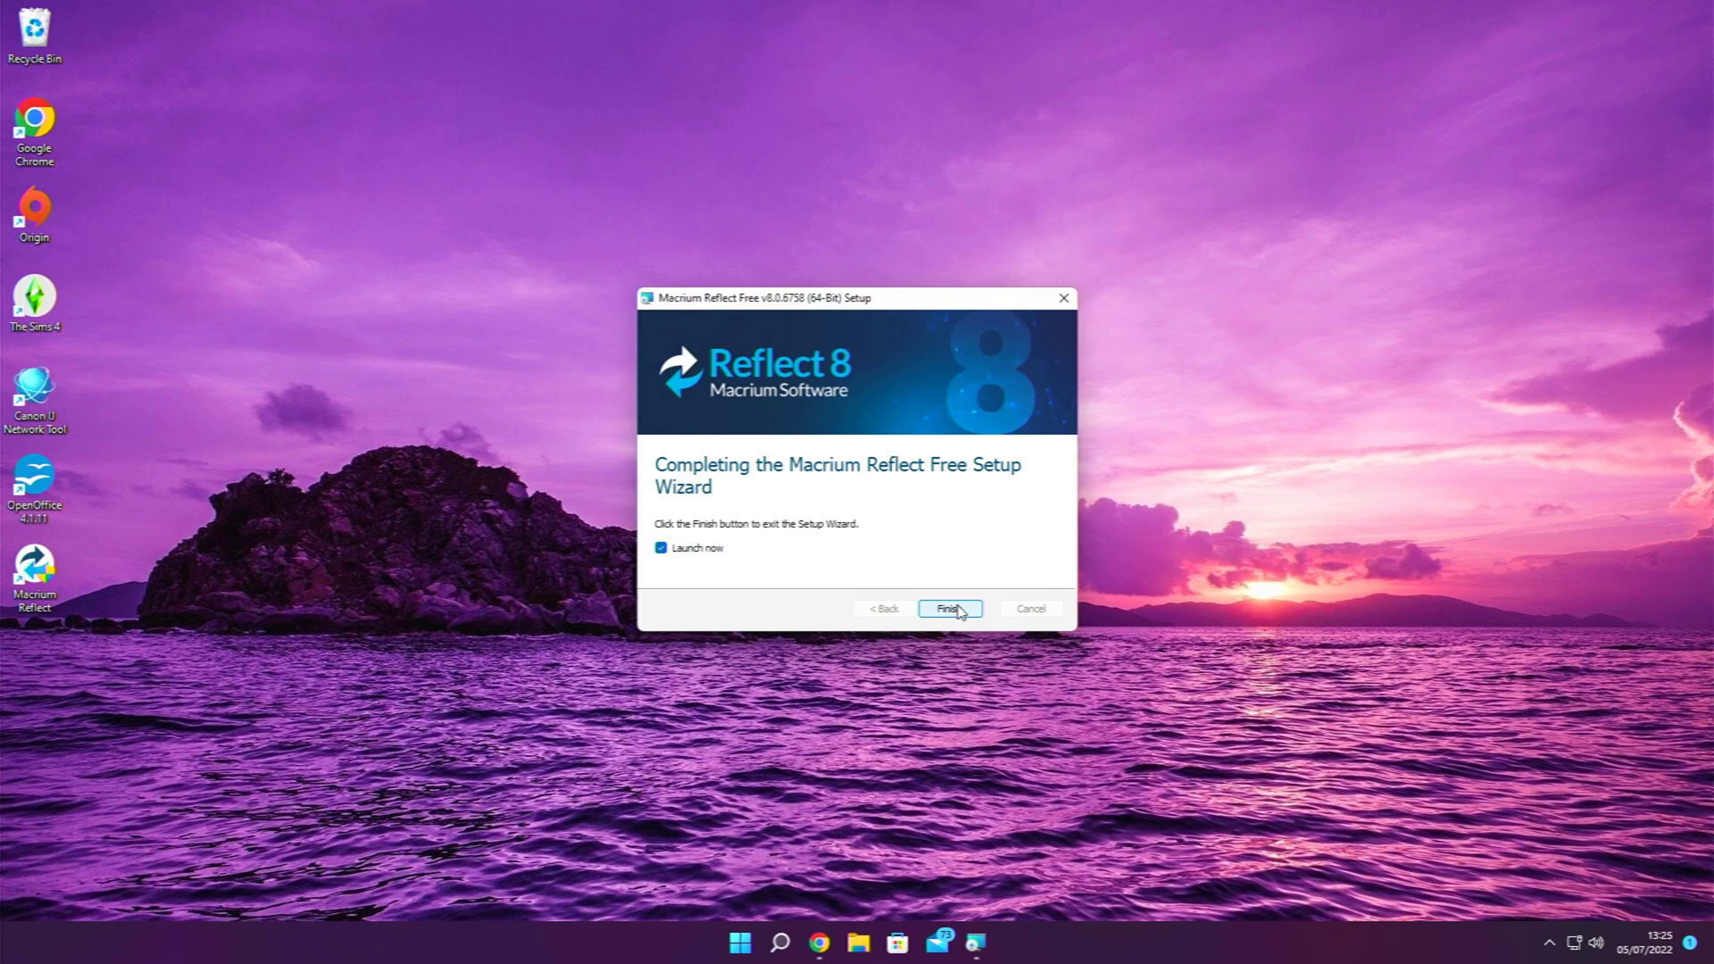
Finish setup with Launch now ticked so Macrium Reflect opens on Local Disks.
left_click(950, 609)
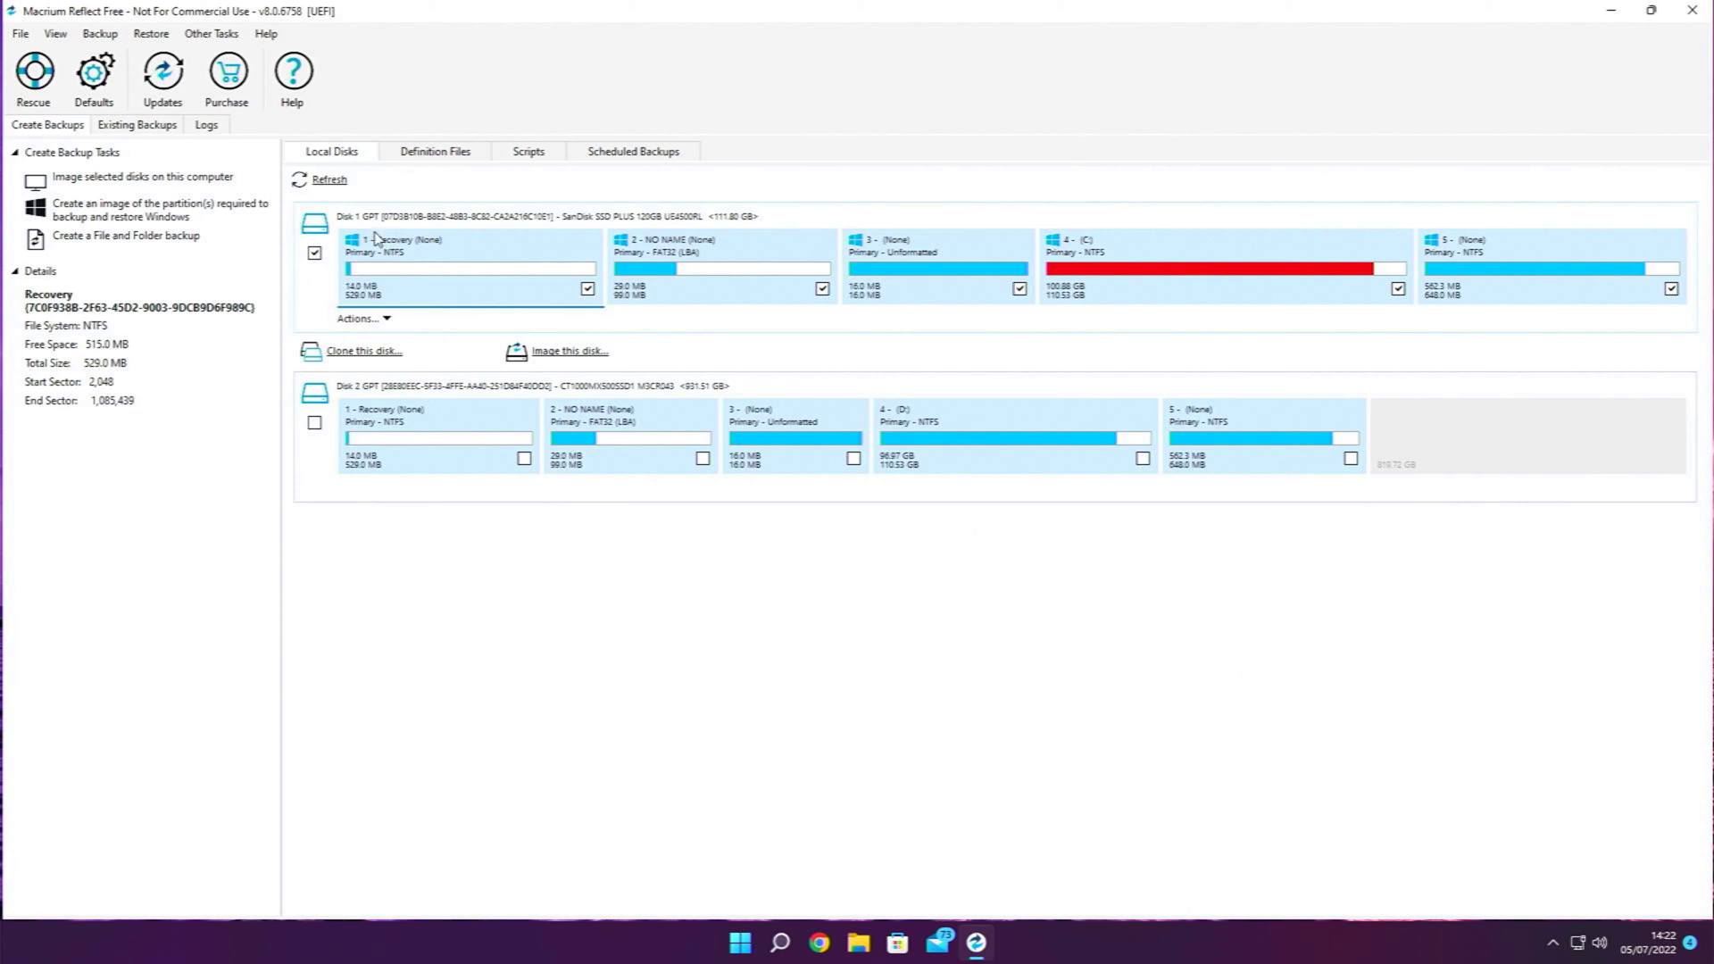
Clone Disk 1 (120GB SanDisk) with the 931.51 GB Disk 2 as destination.
left_click(366, 352)
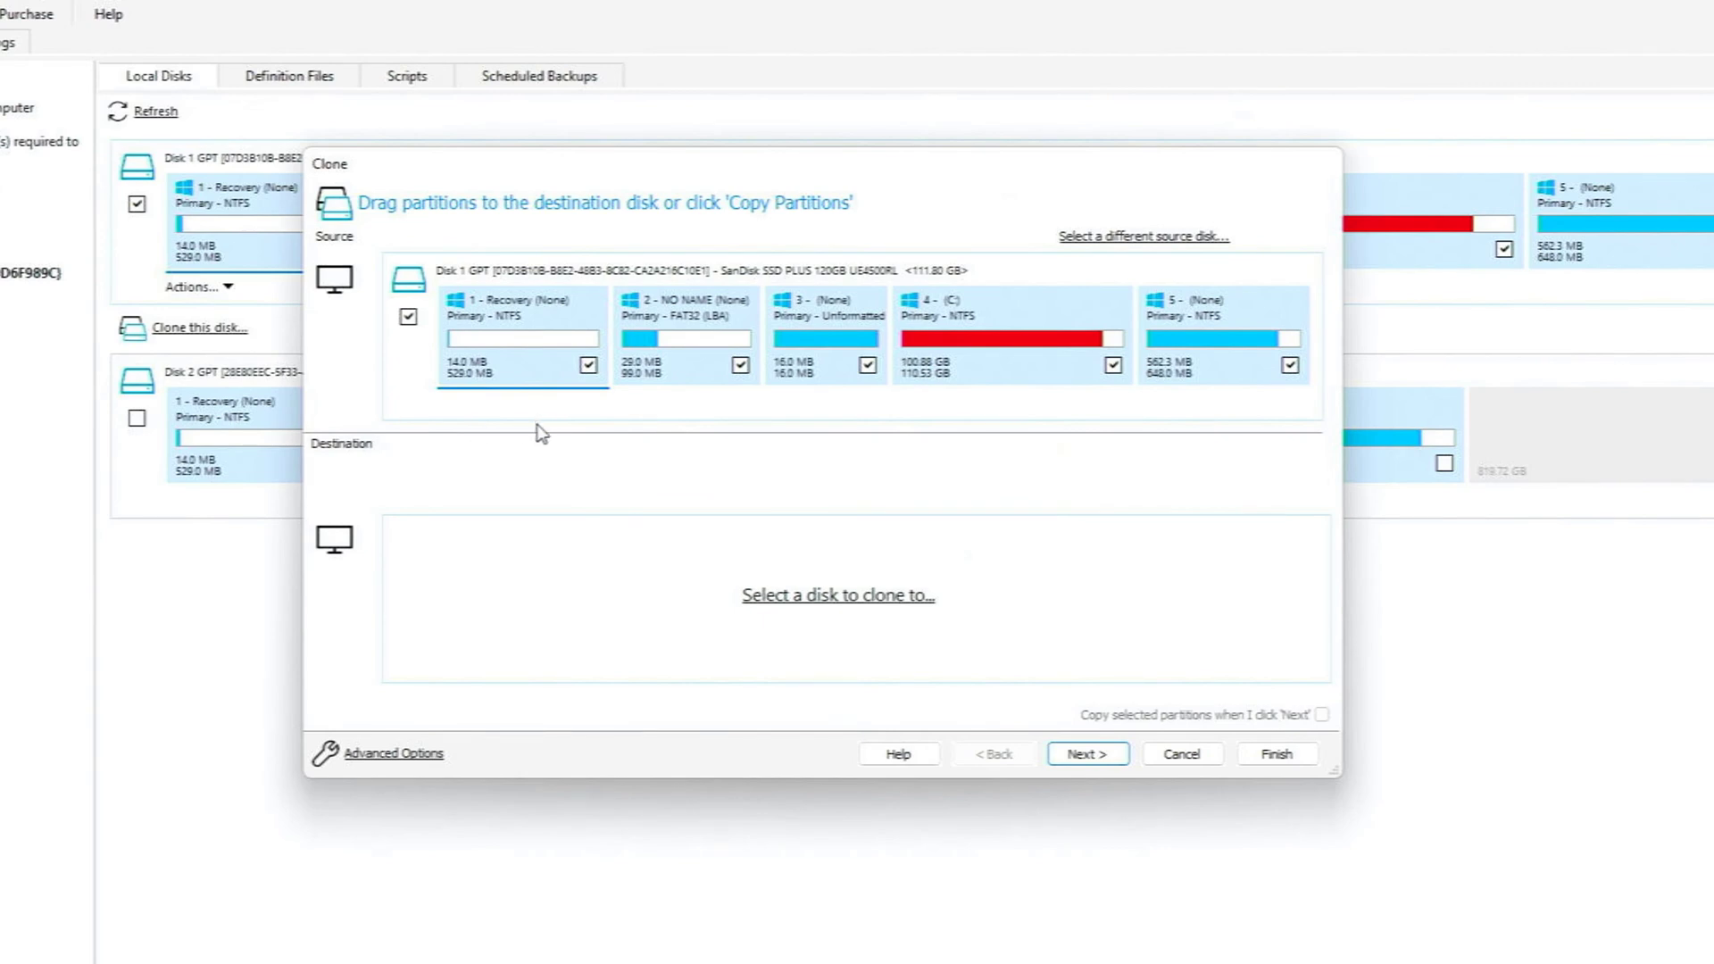
left_click(853, 609)
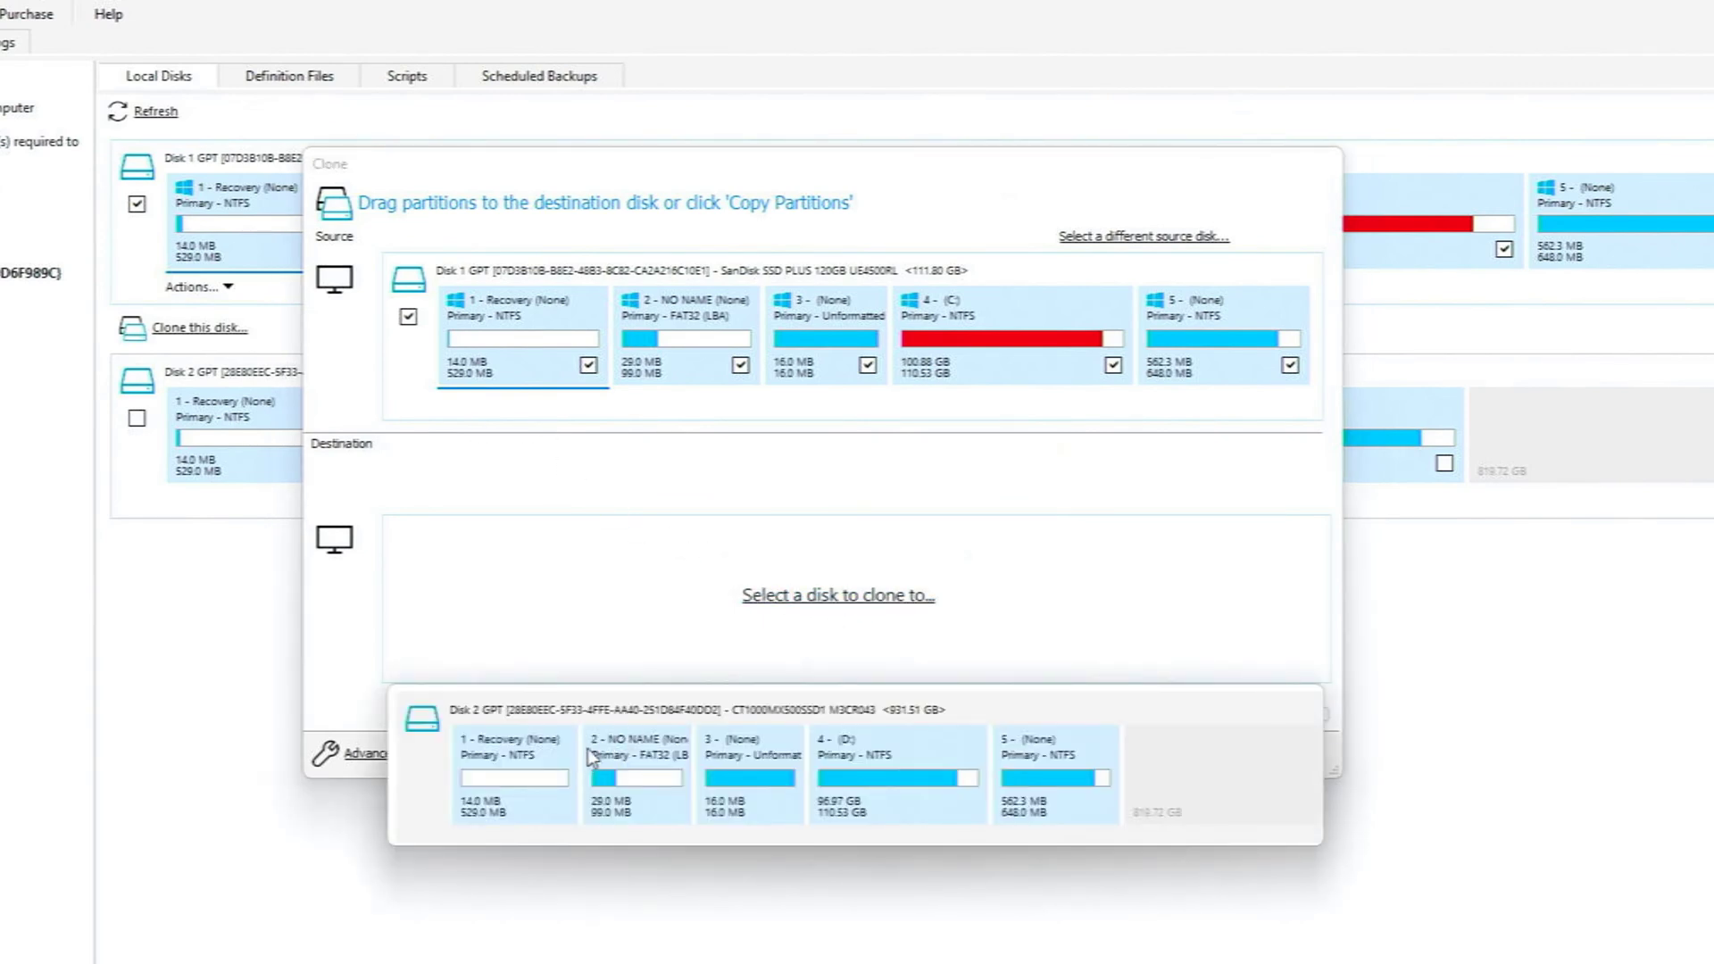
left_click(630, 730)
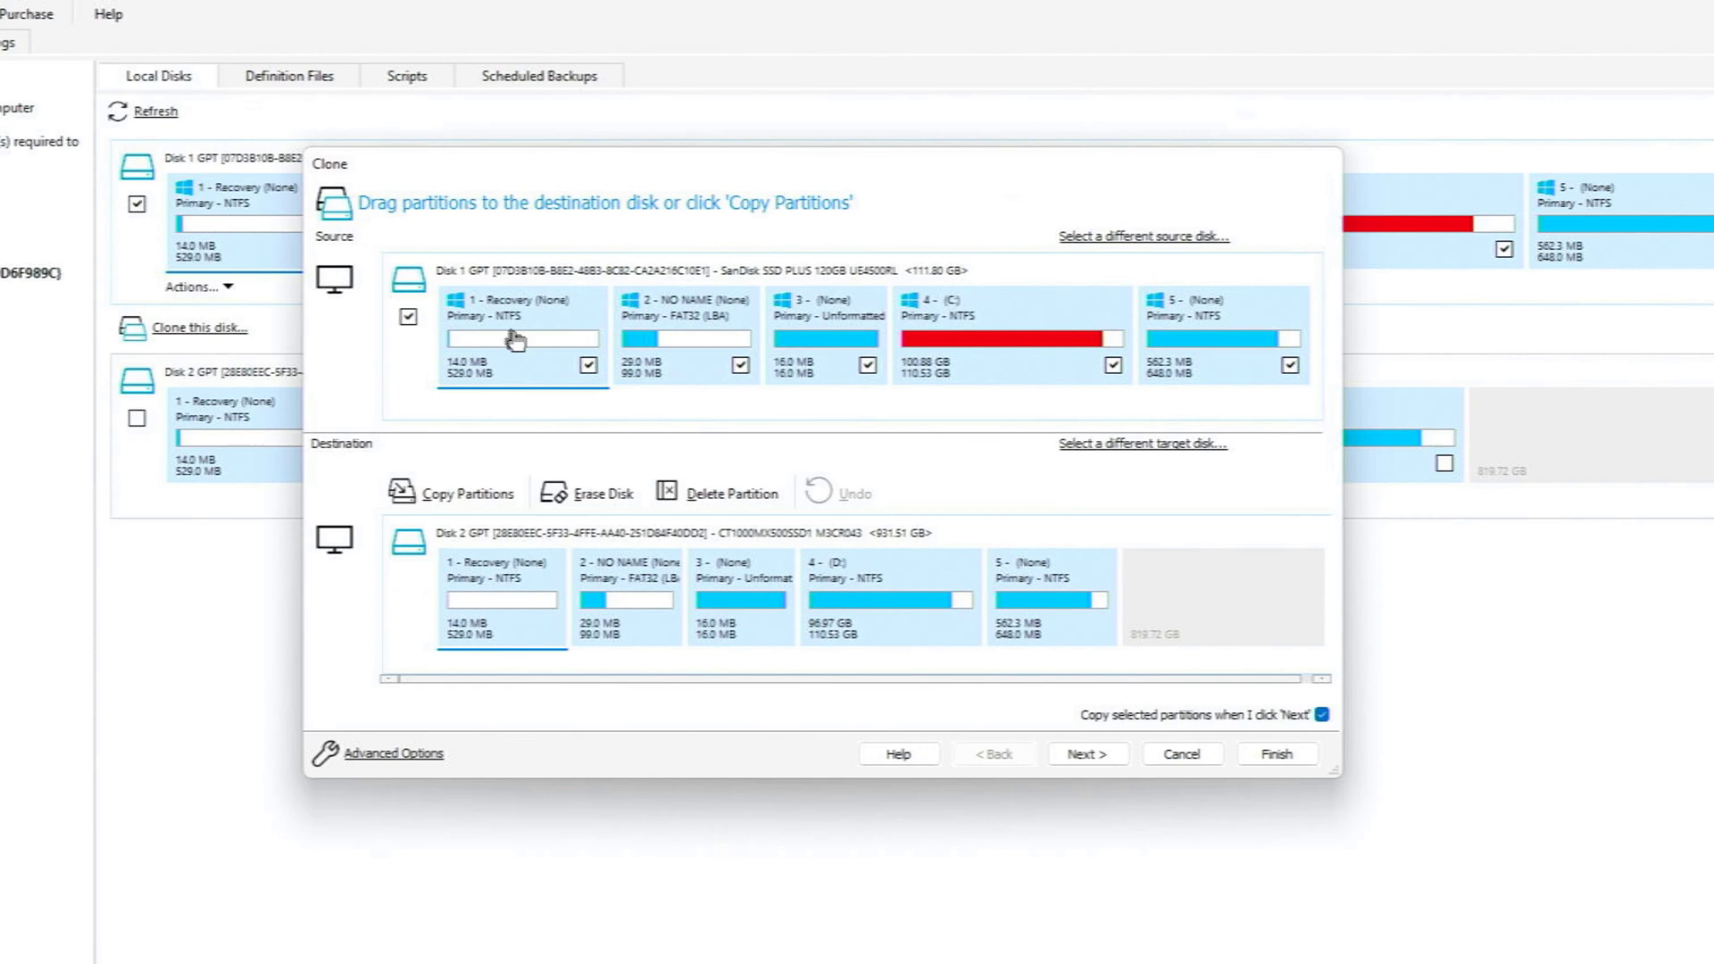
Erase Disk 2 and copy source partitions 1 through 5 onto it.
left_click(614, 507)
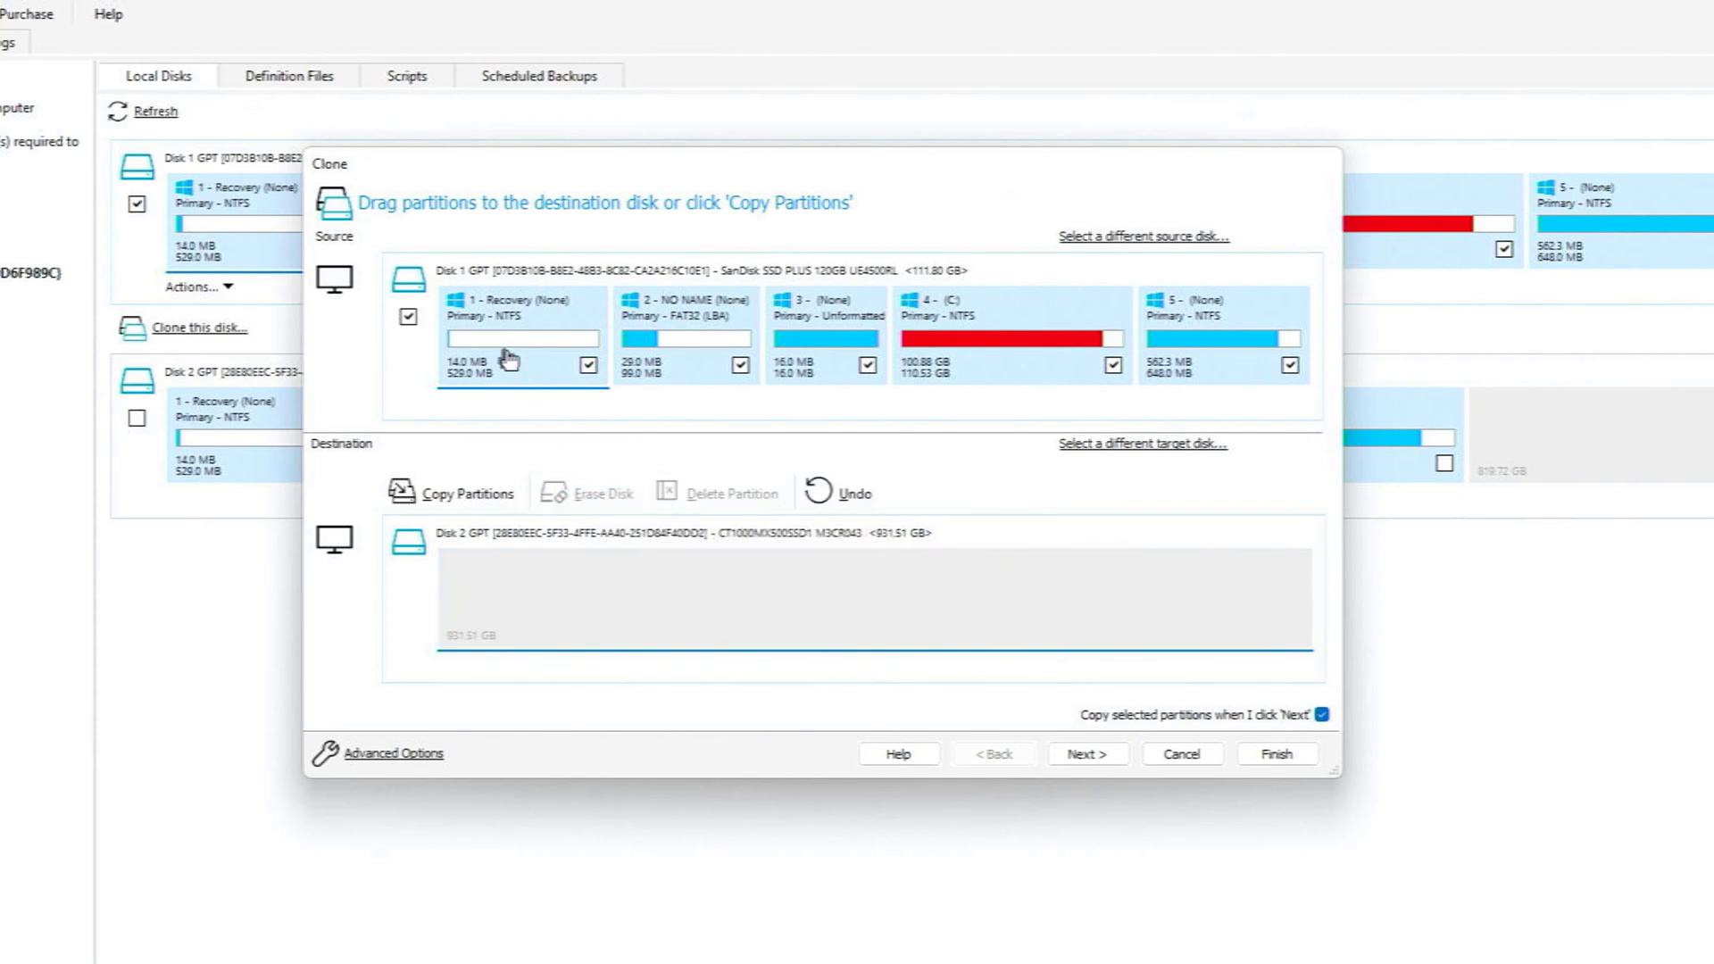
left_click_drag(503, 362, 505, 622)
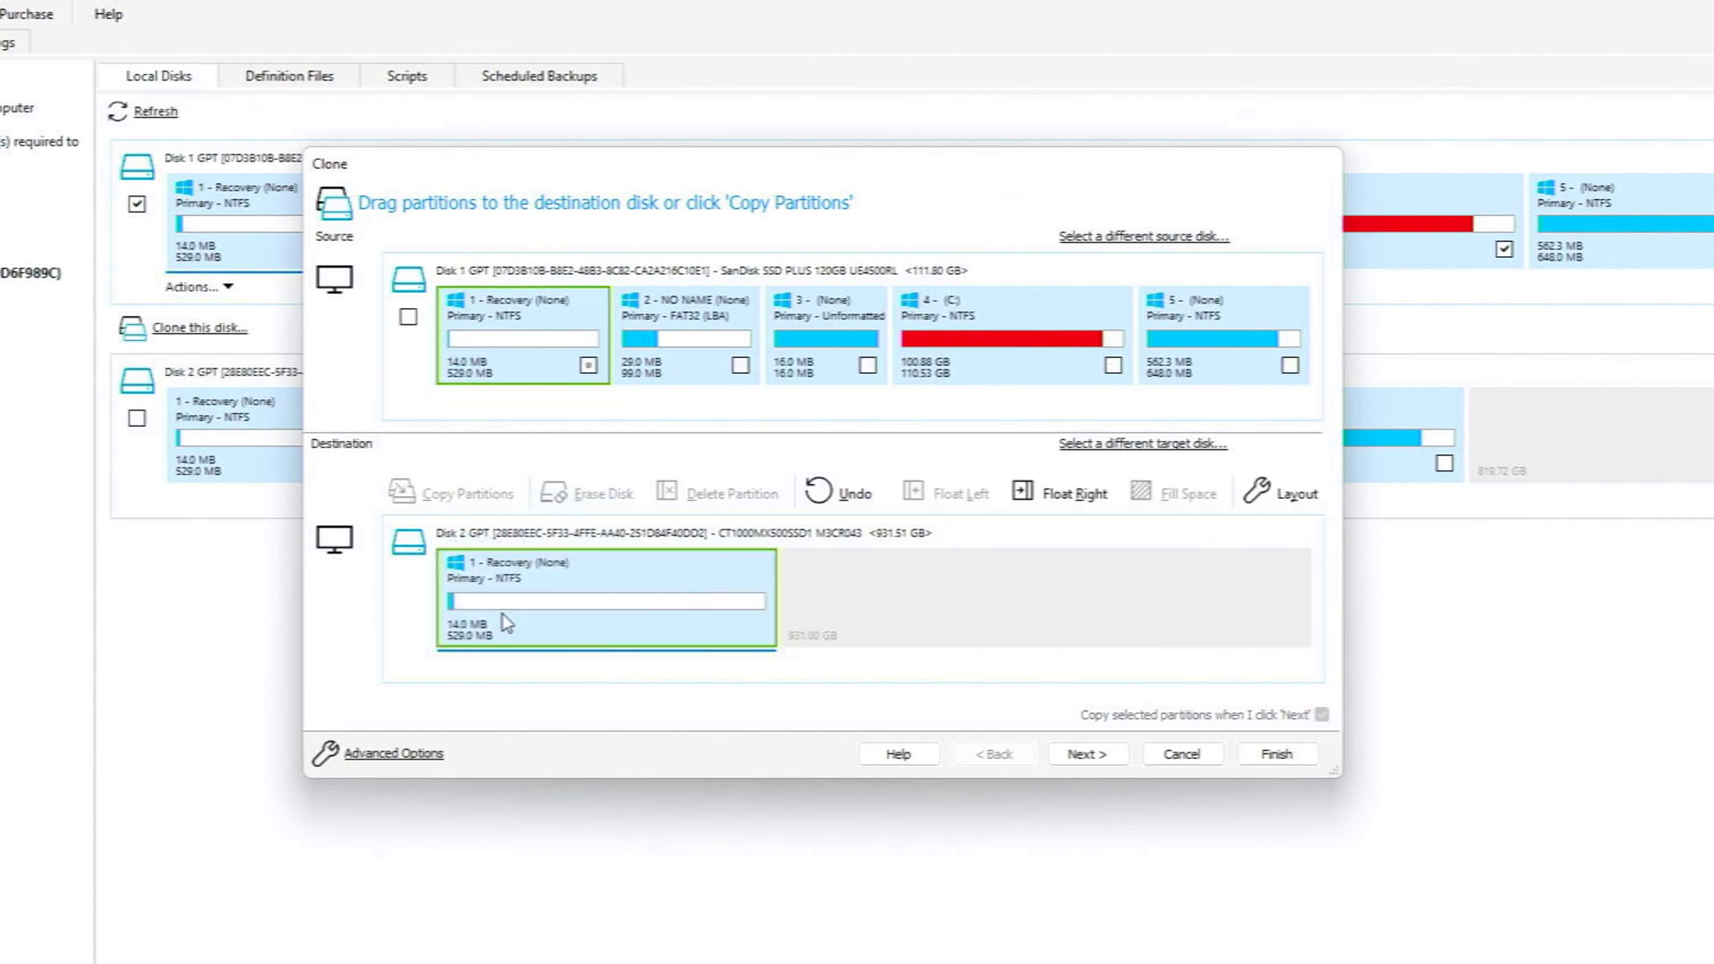
left_click_drag(673, 340, 828, 618)
left_click_drag(817, 371, 987, 625)
left_click_drag(1038, 371, 1084, 629)
left_click_drag(1207, 347, 1161, 607)
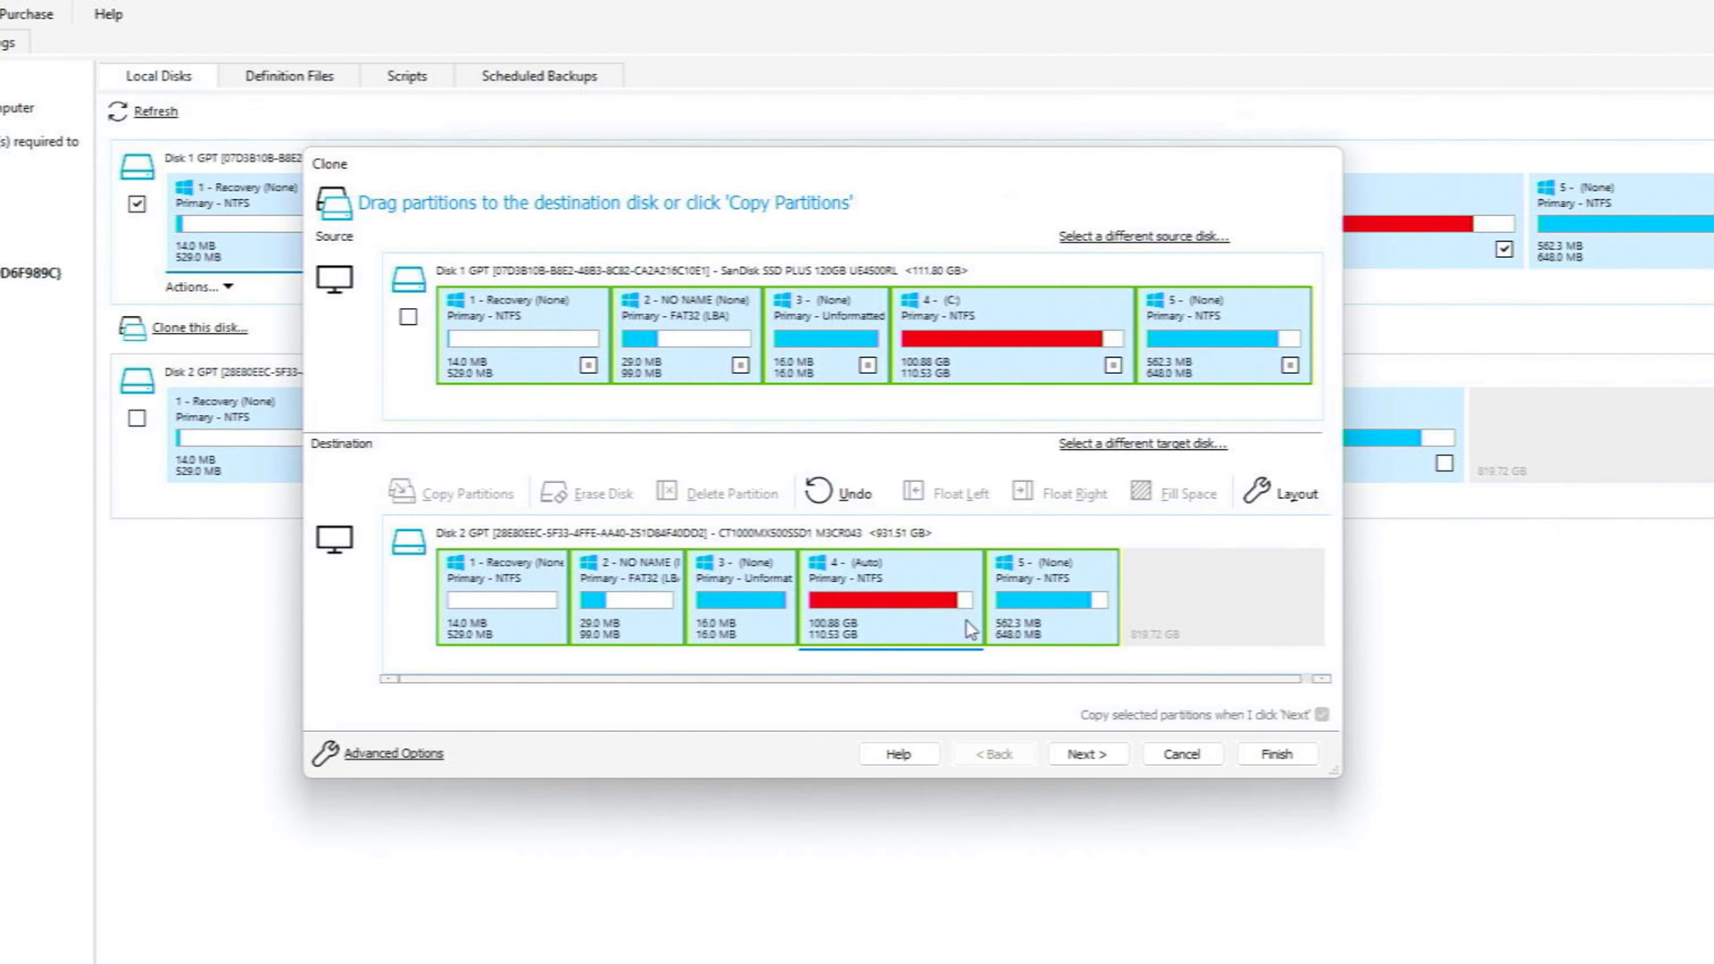
Remove partitions 4 and 5 from Disk 2, then add partition 5 back.
key("Delete")
key("Delete")
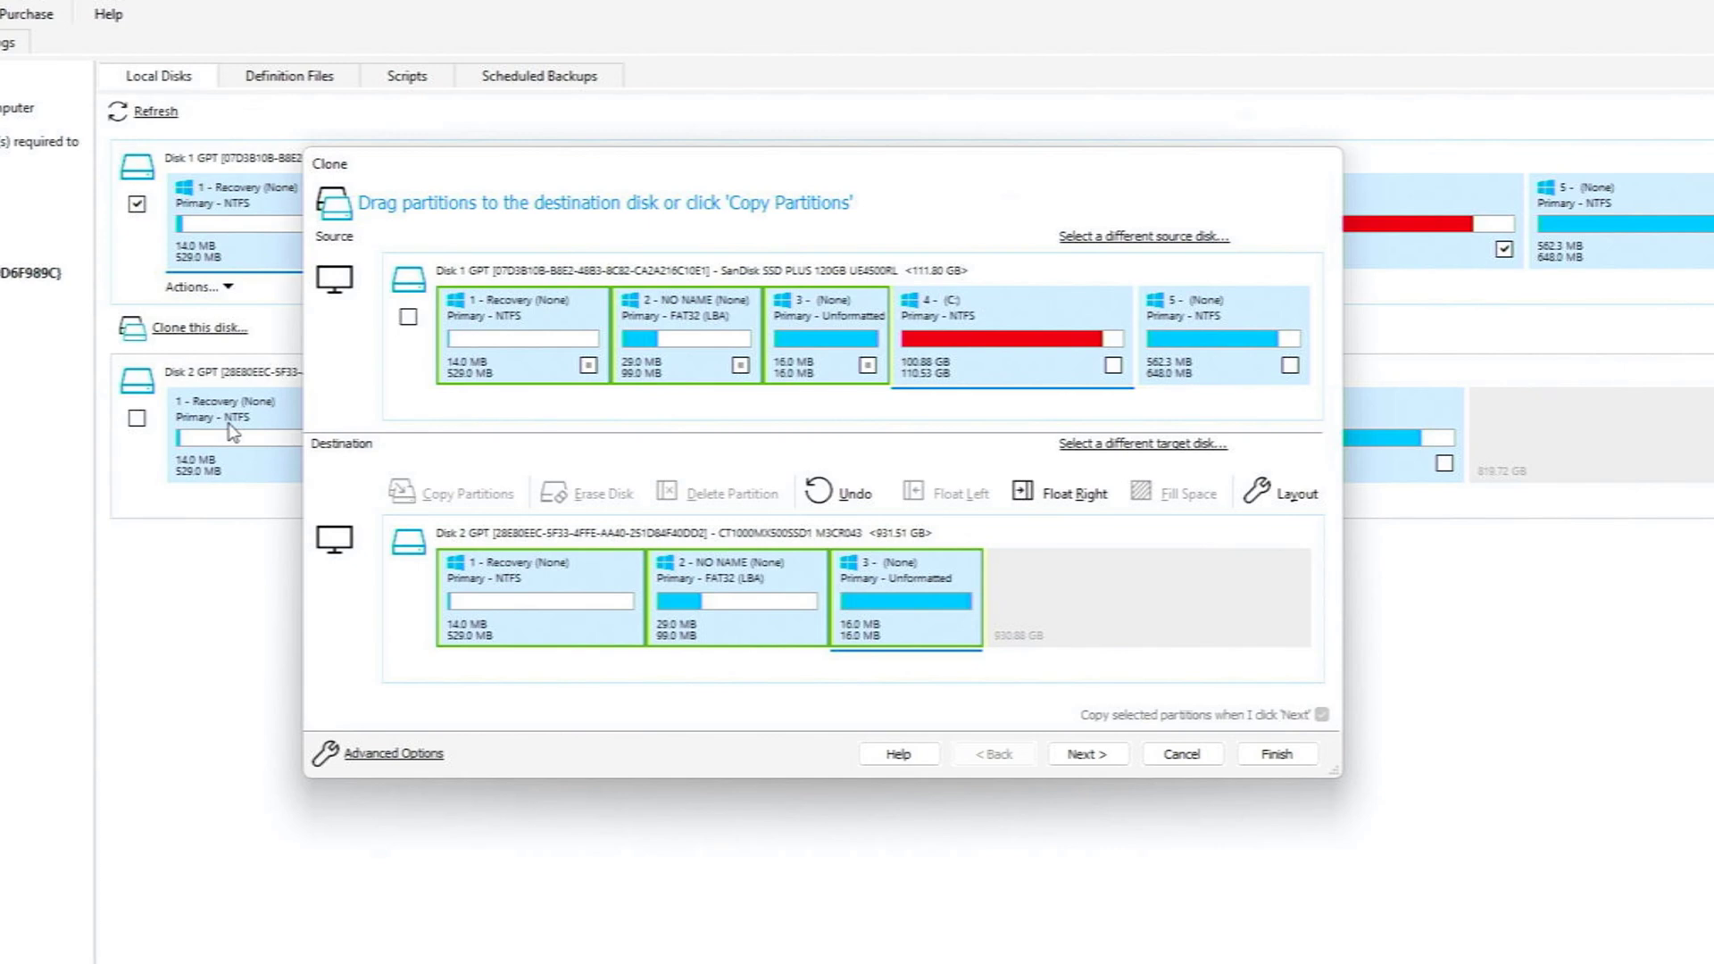
left_click(1195, 339)
left_click_drag(1195, 339, 1028, 625)
Add the C: partition after partition 5, try resizing it, then cancel, keeping 110.53 GB.
left_click_drag(1025, 385, 1116, 613)
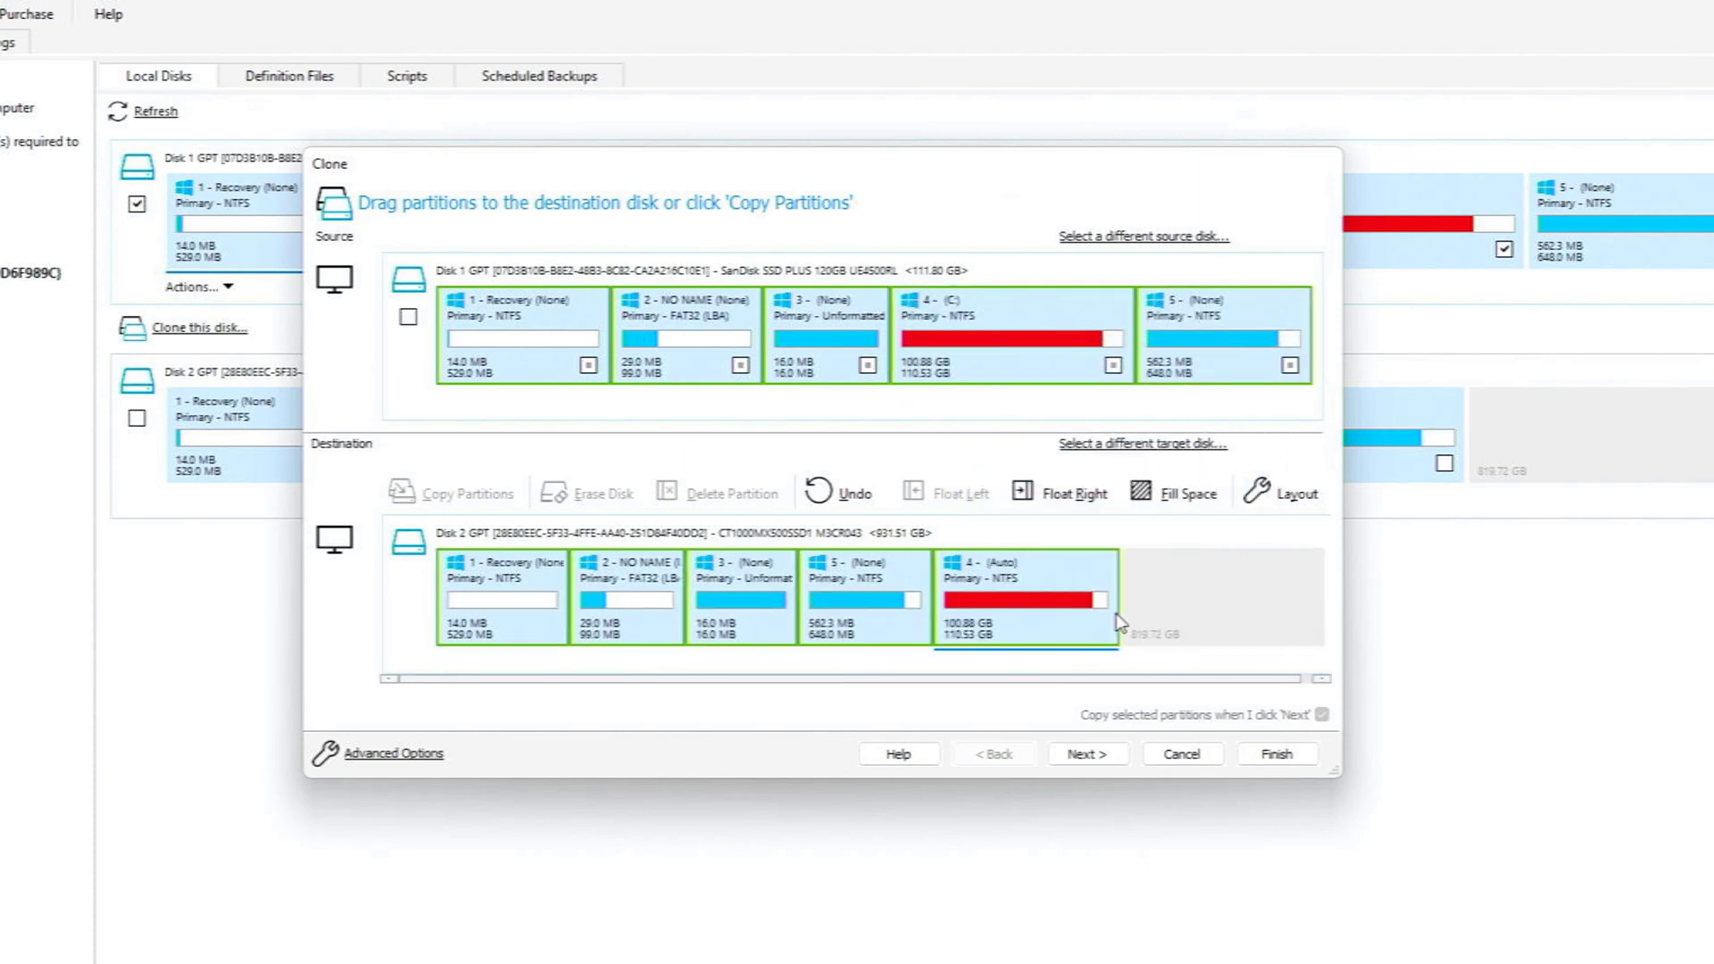
right_click(1058, 581)
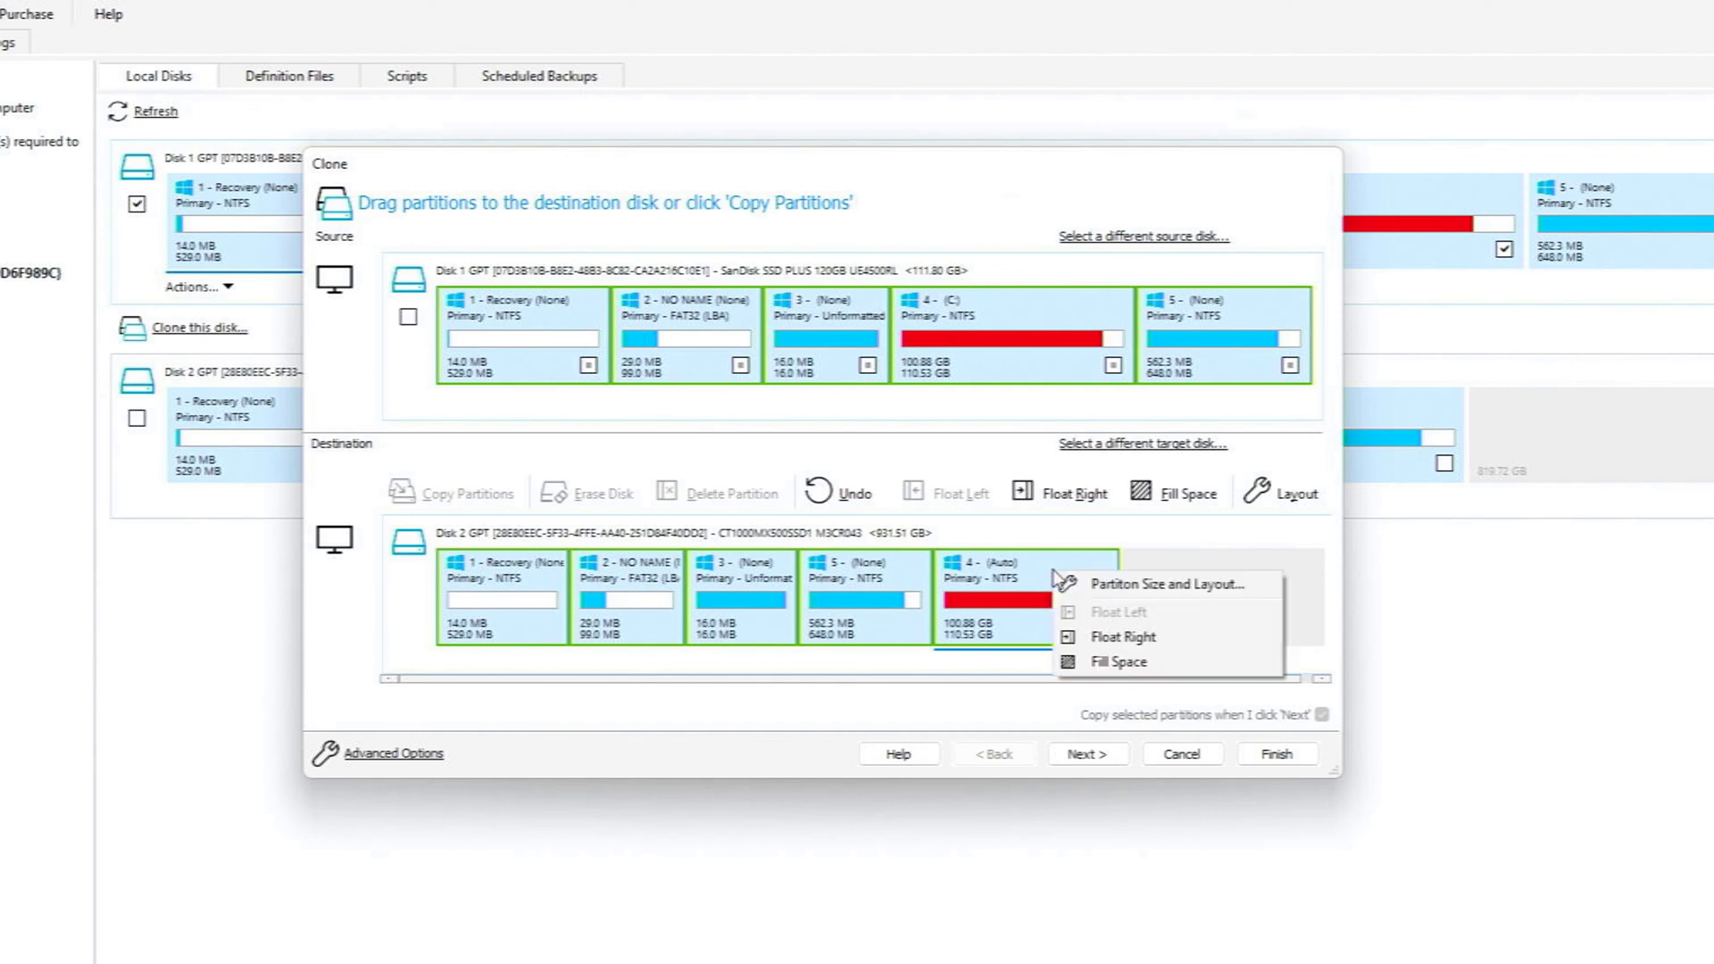
left_click(1079, 584)
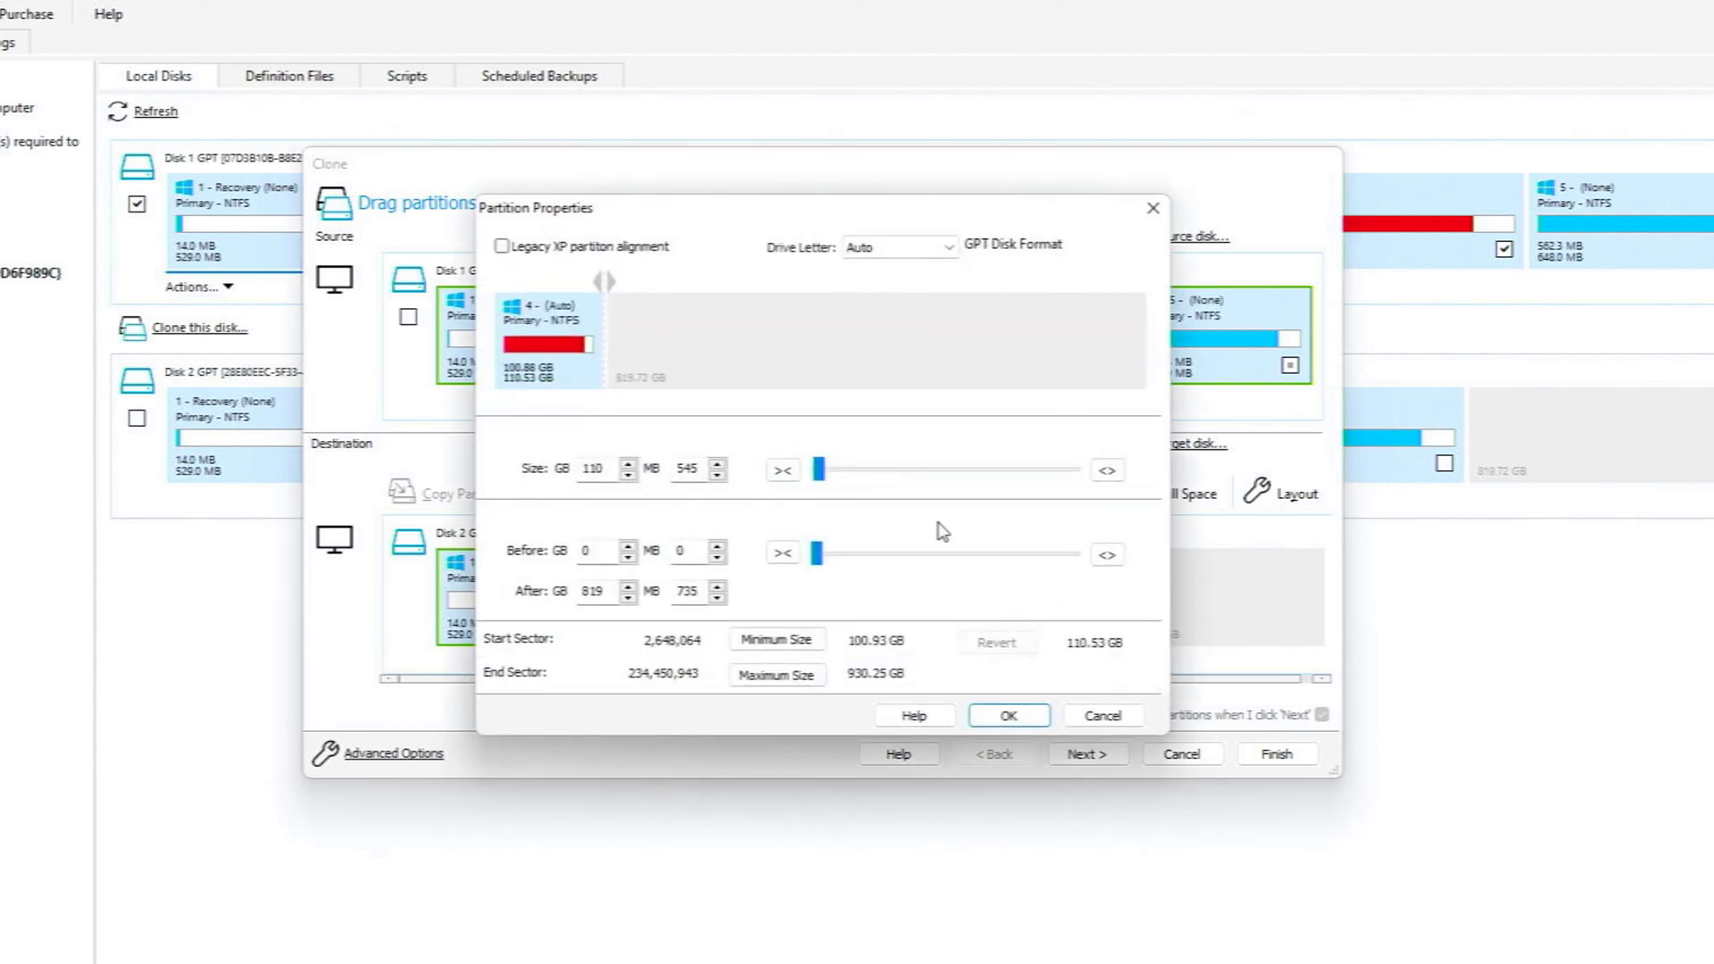
left_click_drag(607, 287, 1178, 300)
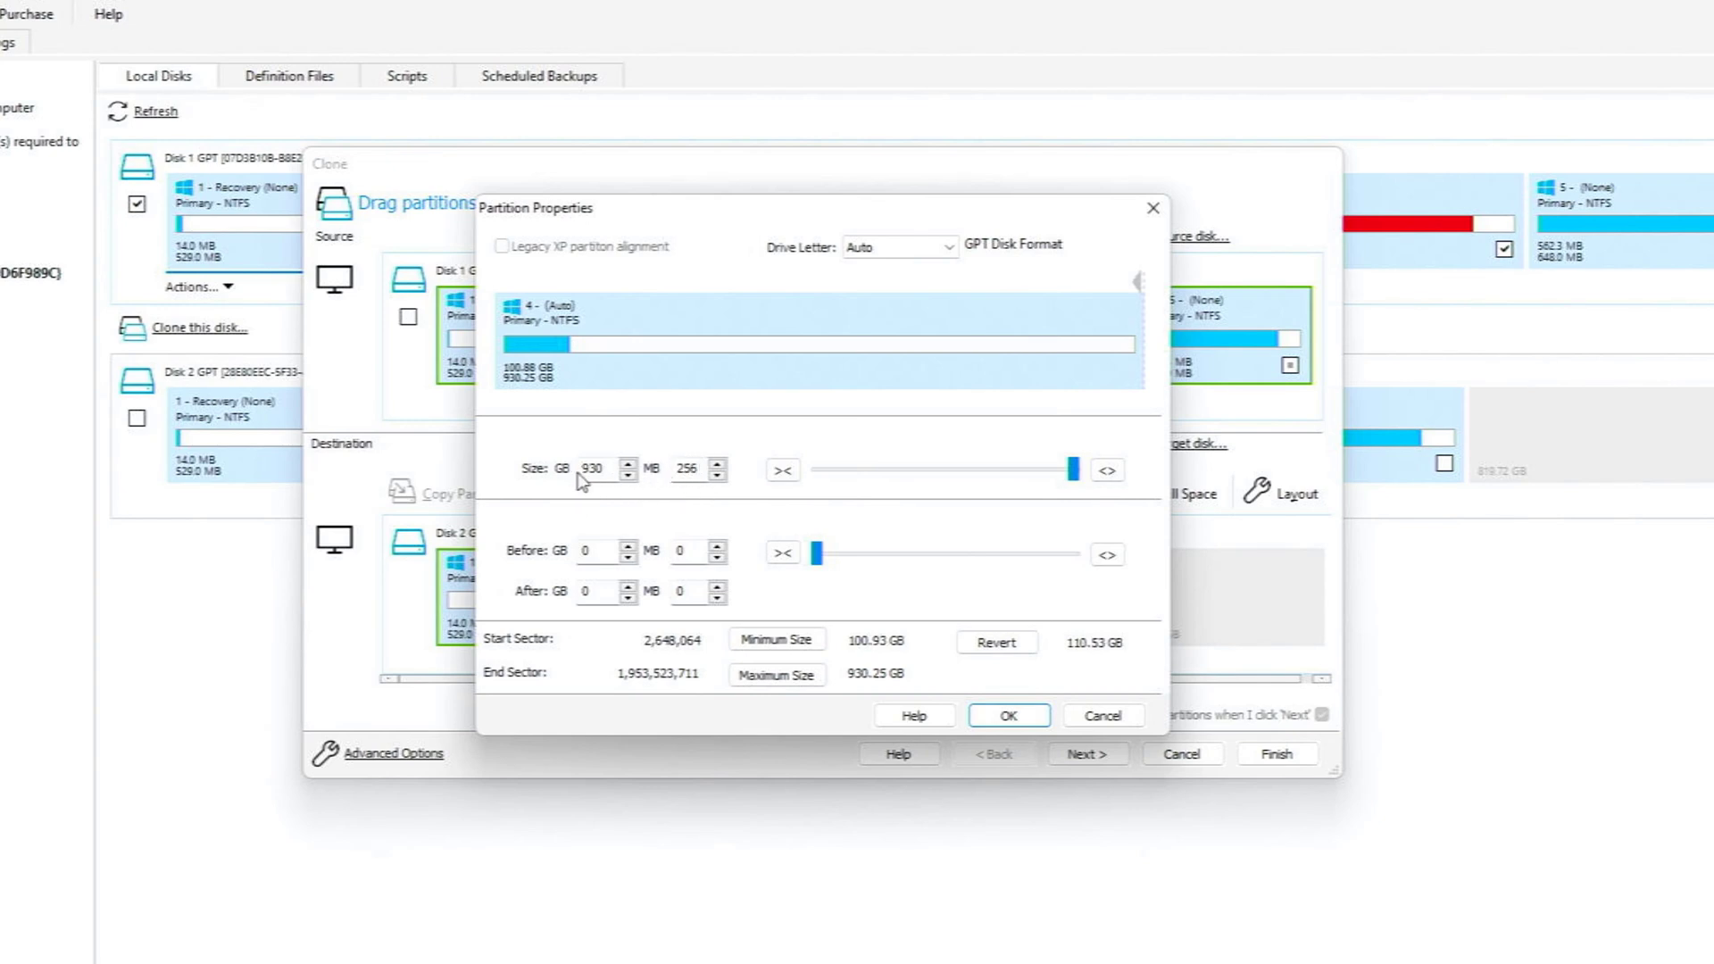
left_click(1093, 717)
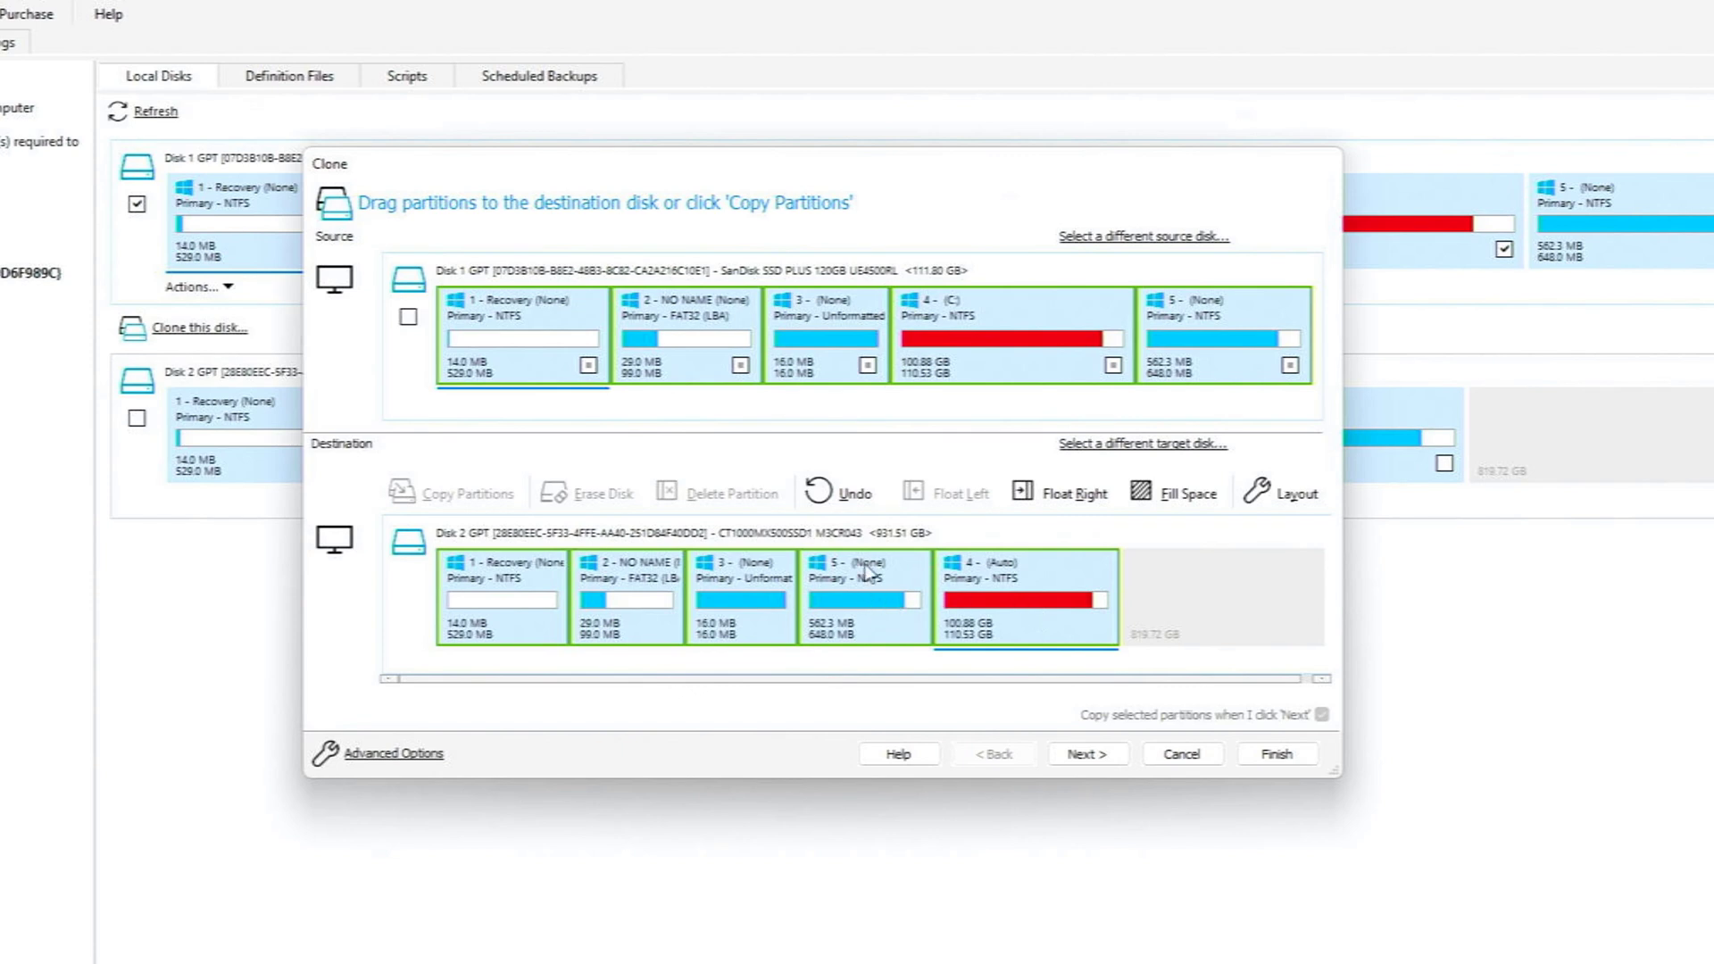
Undo partitions 4 and 5 and place the C: partition right after partition 3.
left_click(851, 498)
left_click(855, 500)
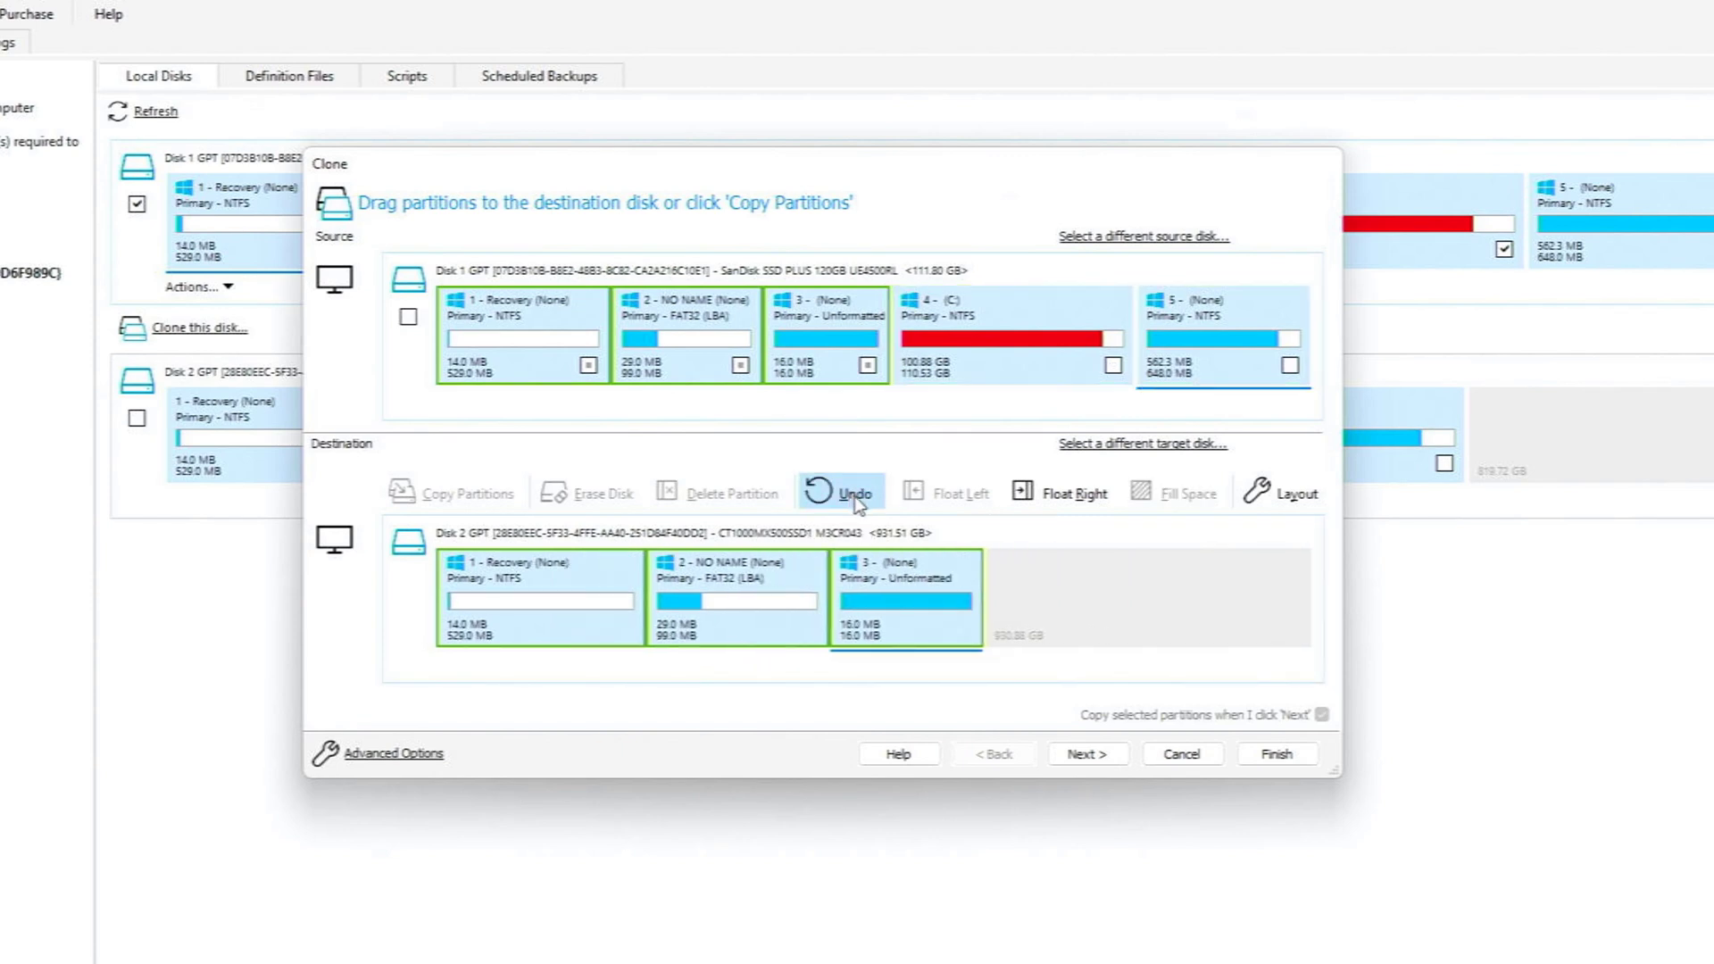
left_click_drag(1027, 357, 1041, 641)
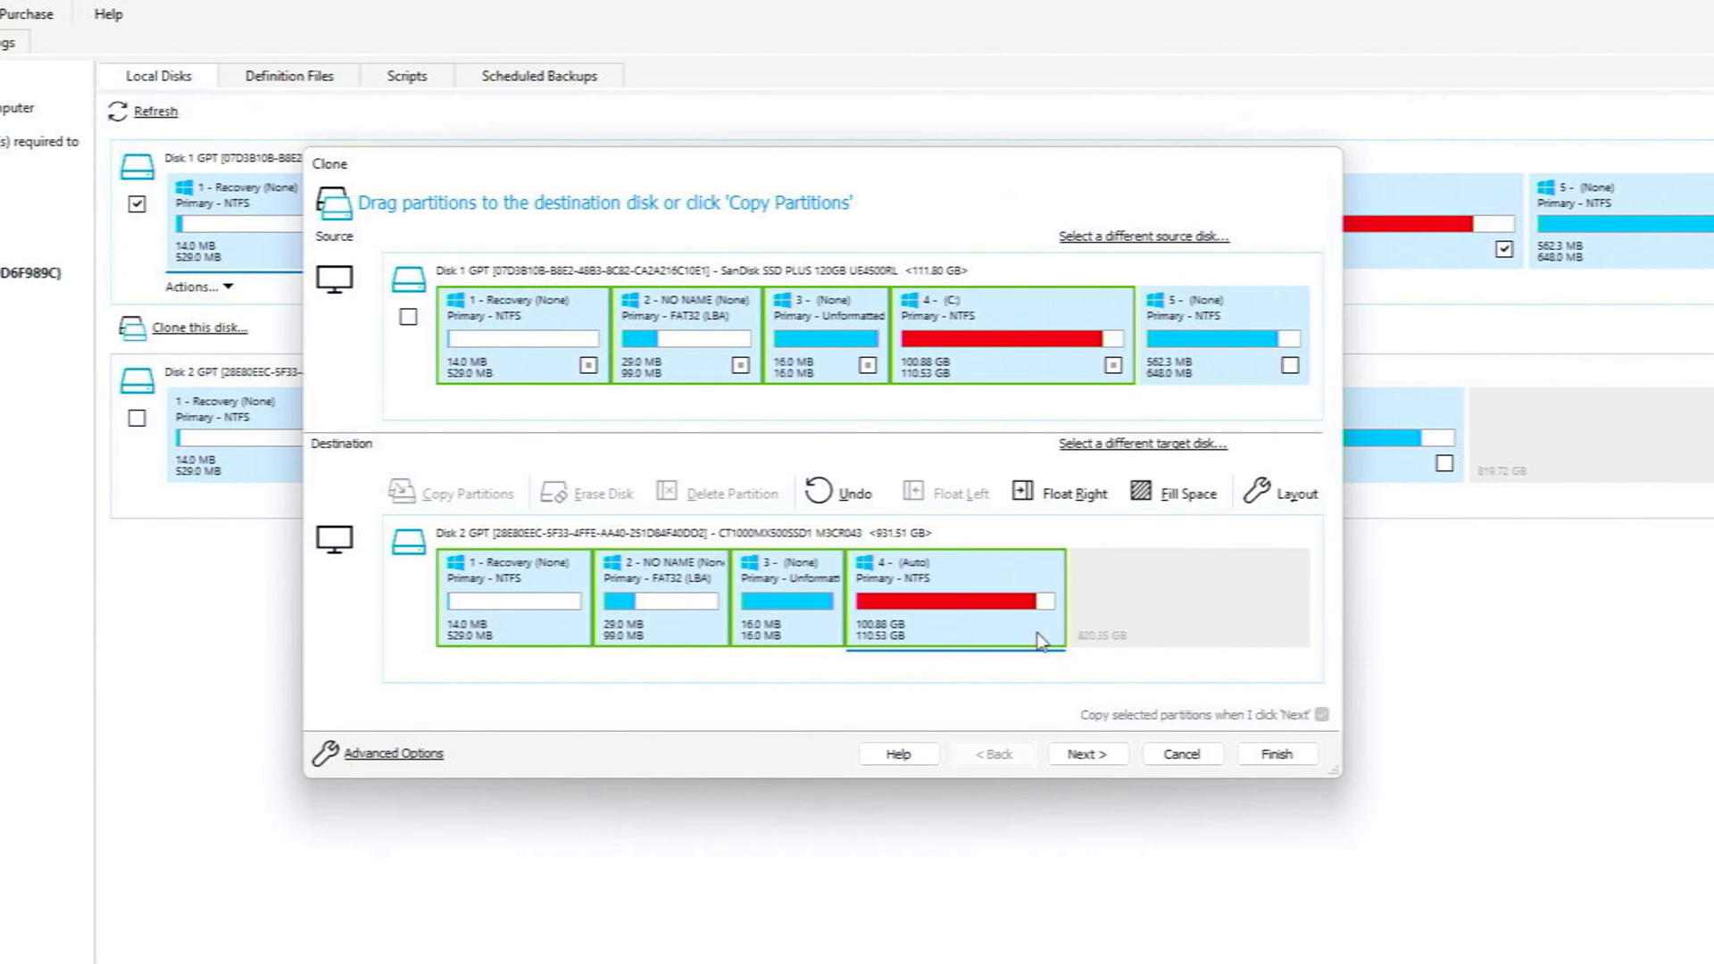
Resize destination partition 4 to 930 GB 256 MB (930.25 GB).
right_click(962, 582)
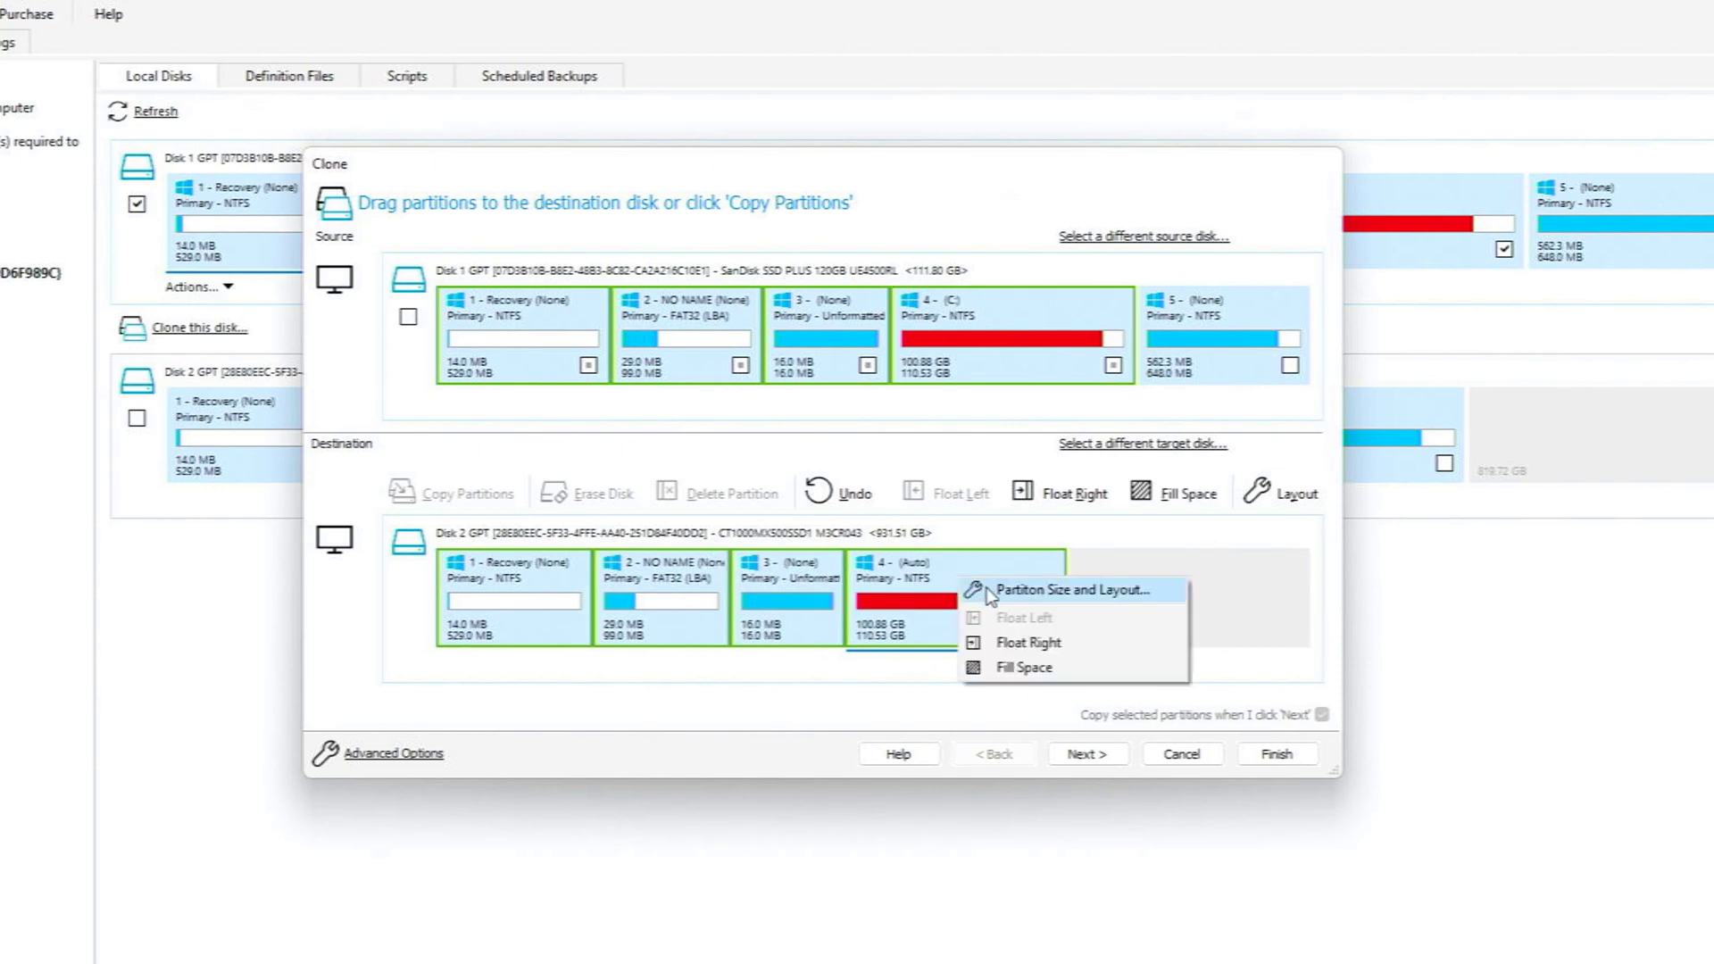
left_click(988, 591)
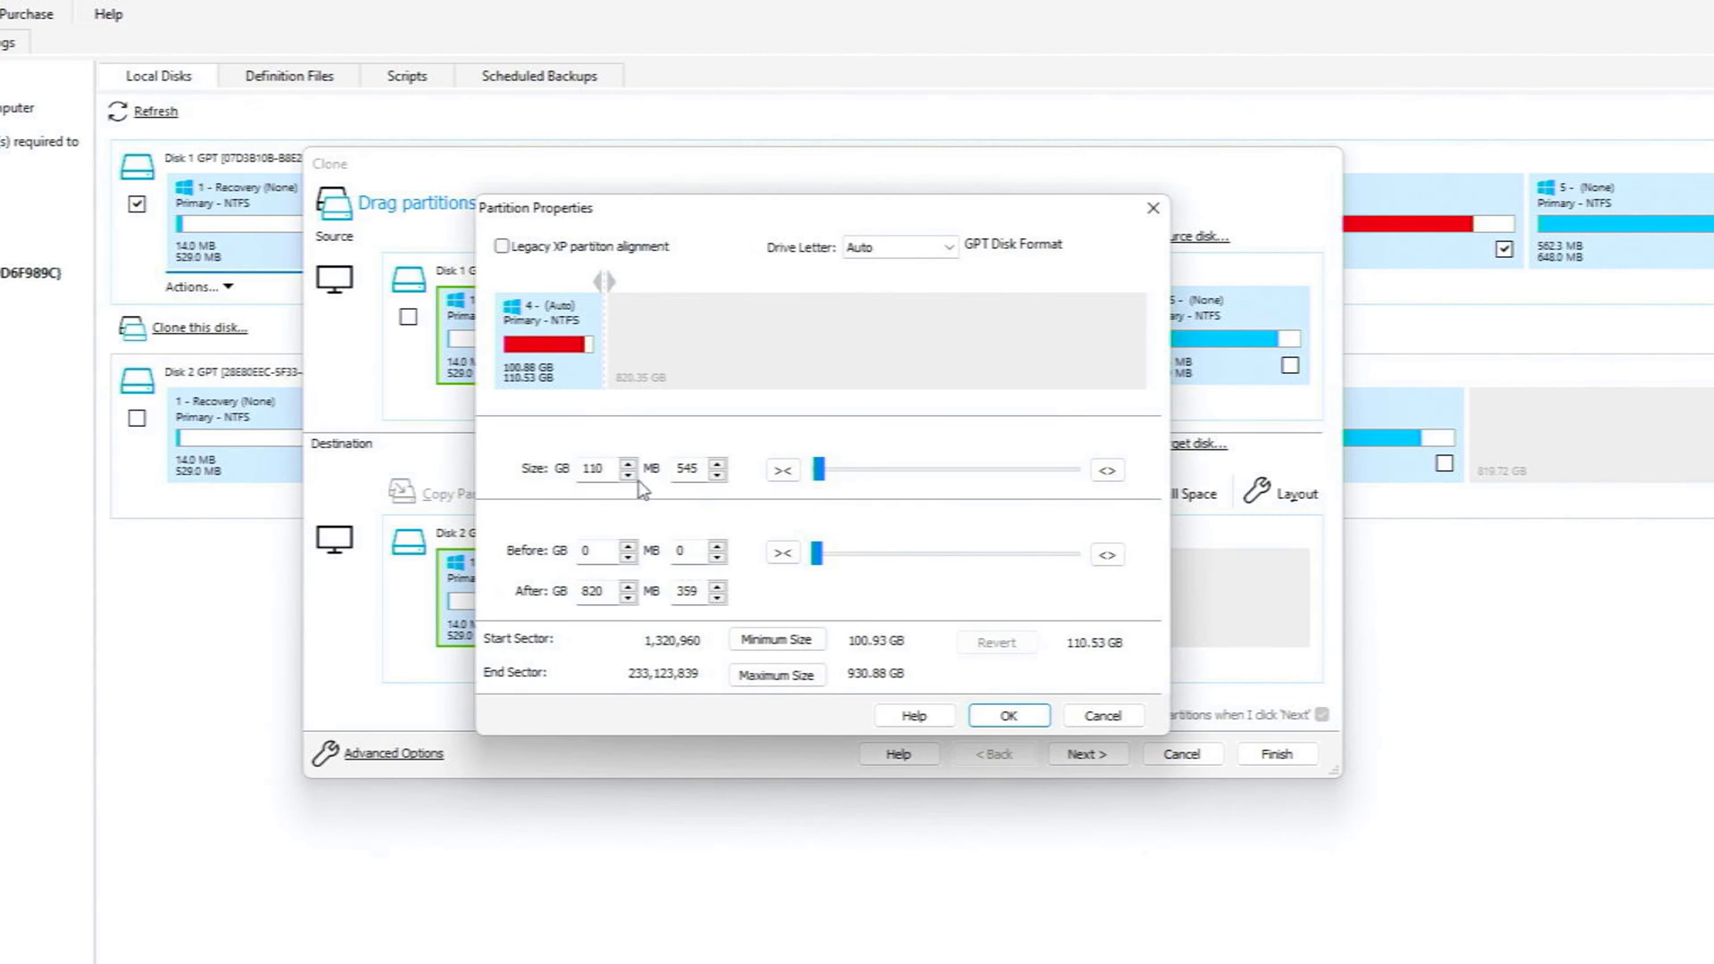
left_click_drag(619, 474, 588, 471)
type("930")
double_click(685, 469)
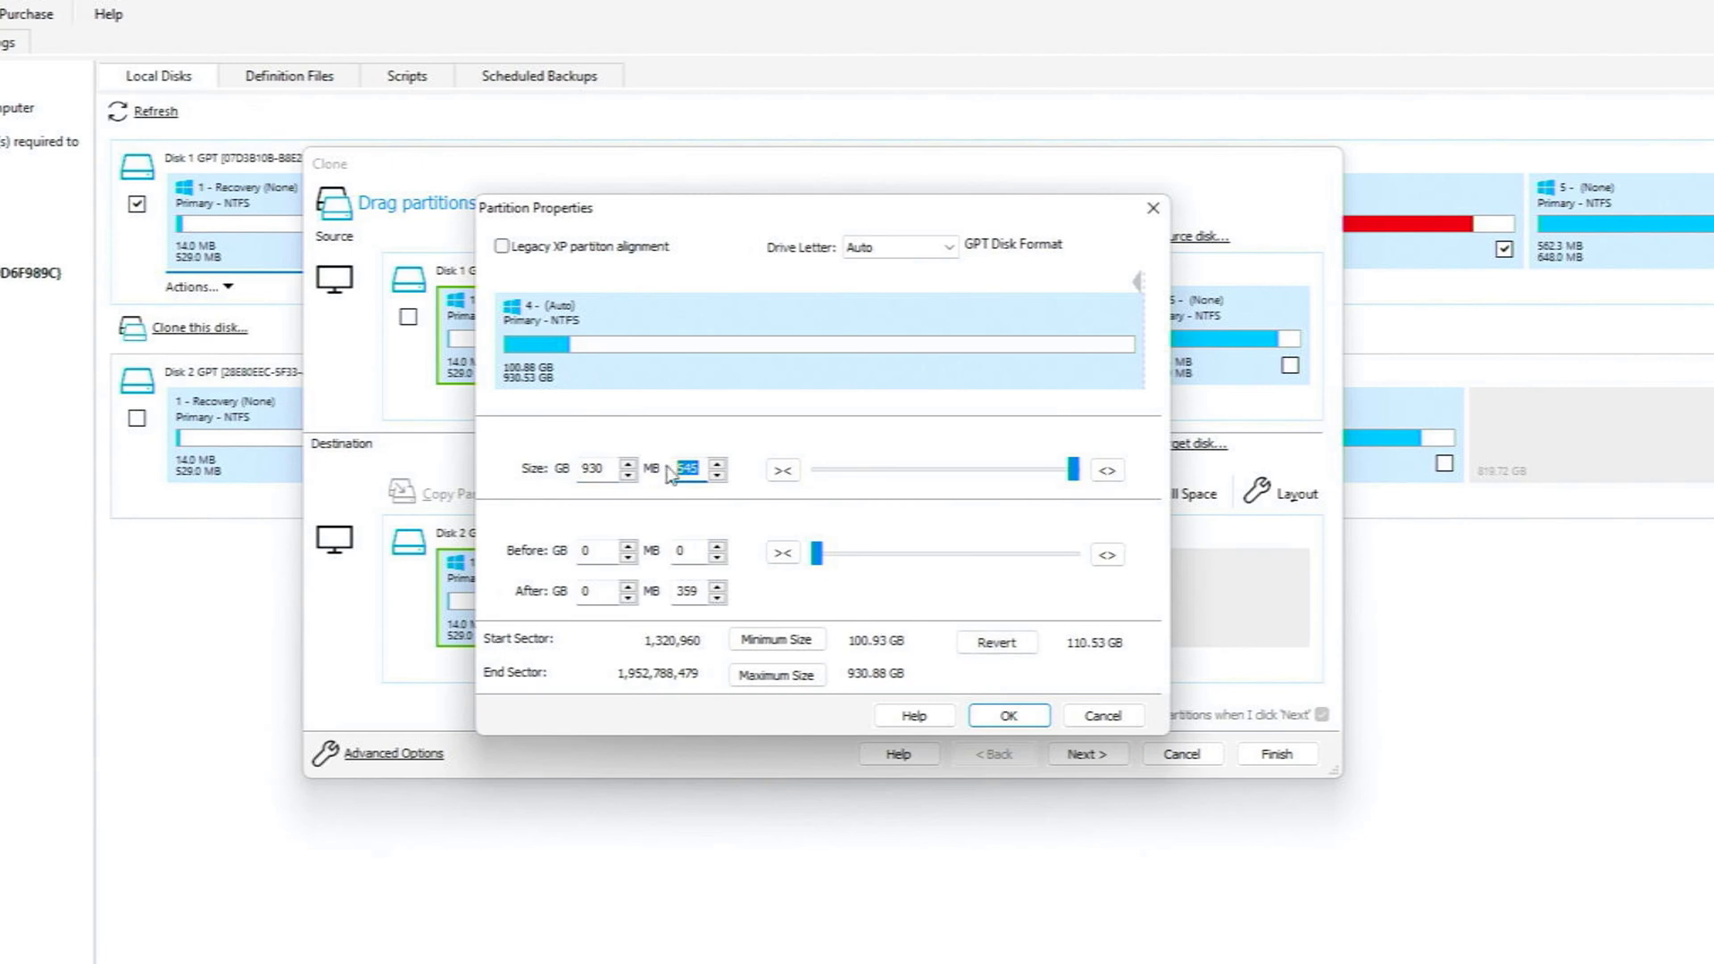
type("256")
left_click(608, 470)
left_click(1041, 719)
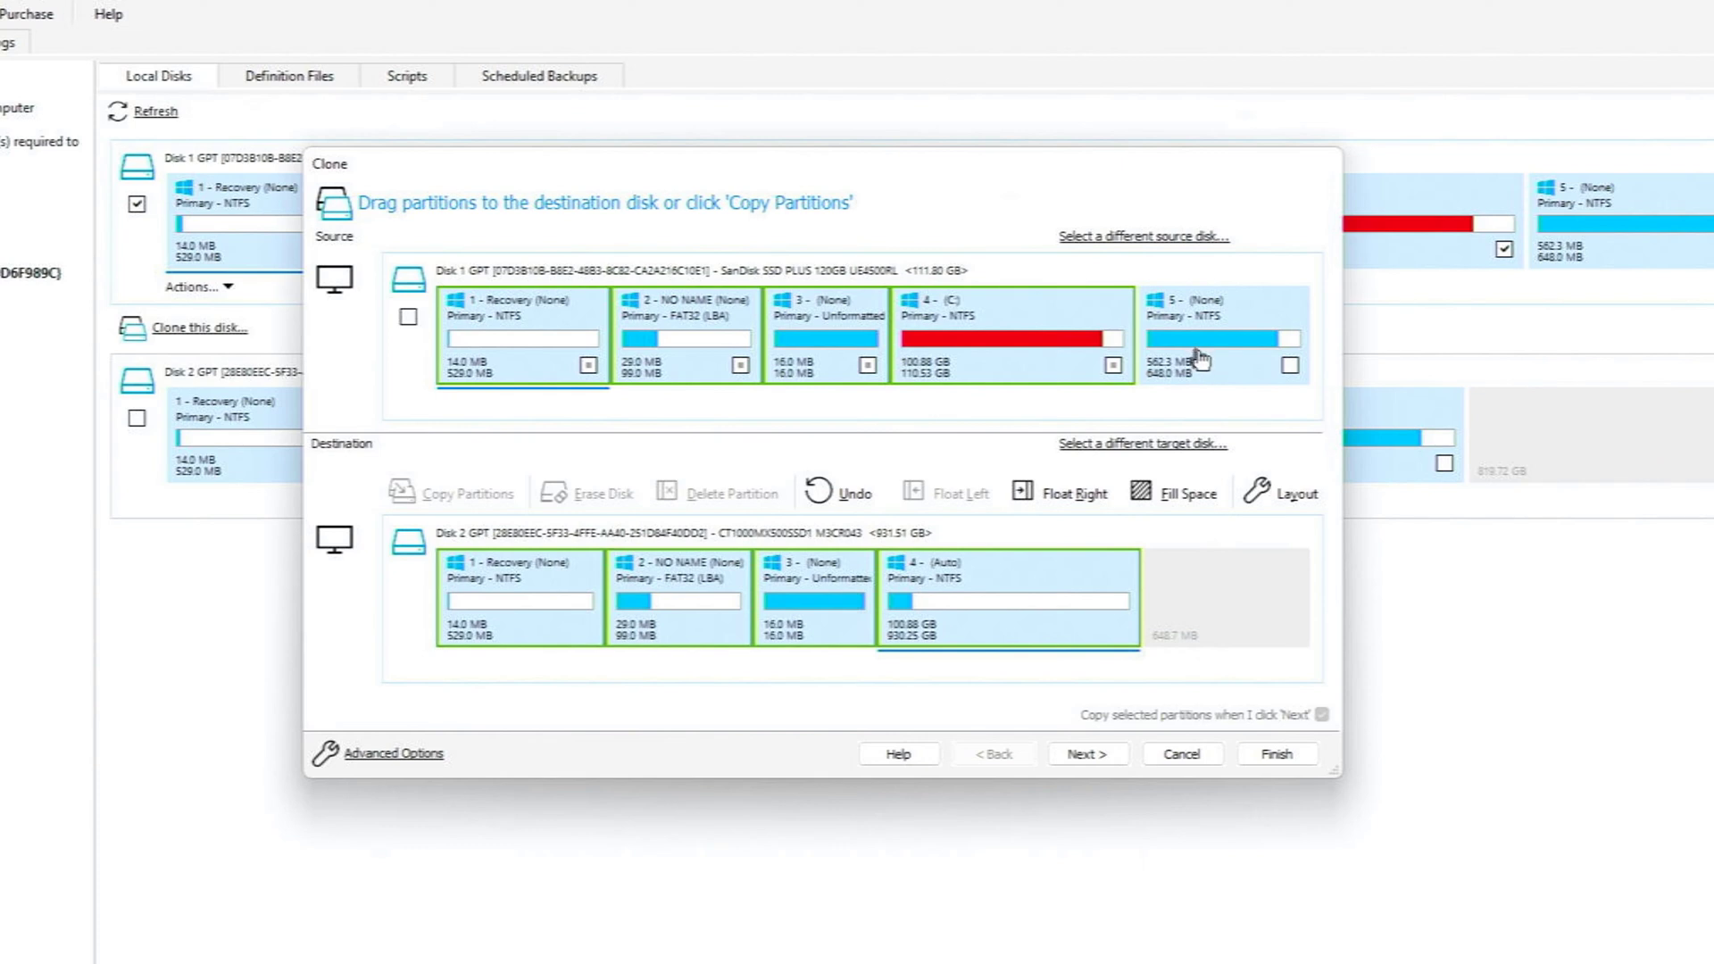
left_click_drag(1197, 365, 1218, 629)
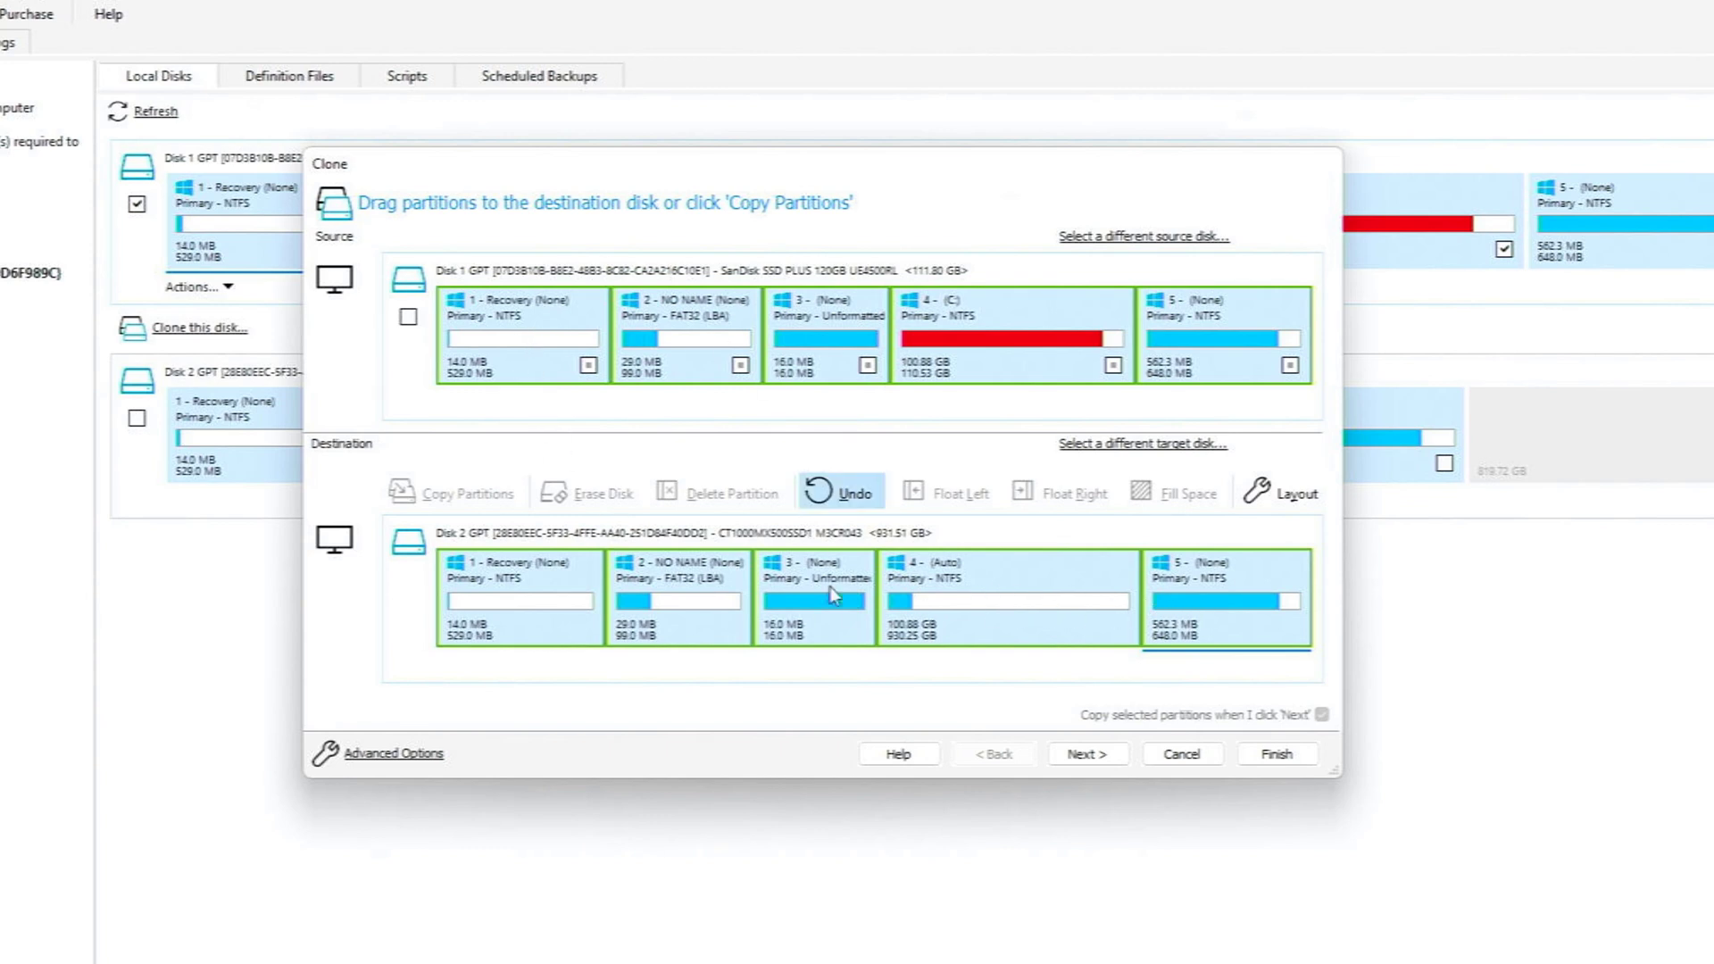
left_click(997, 636)
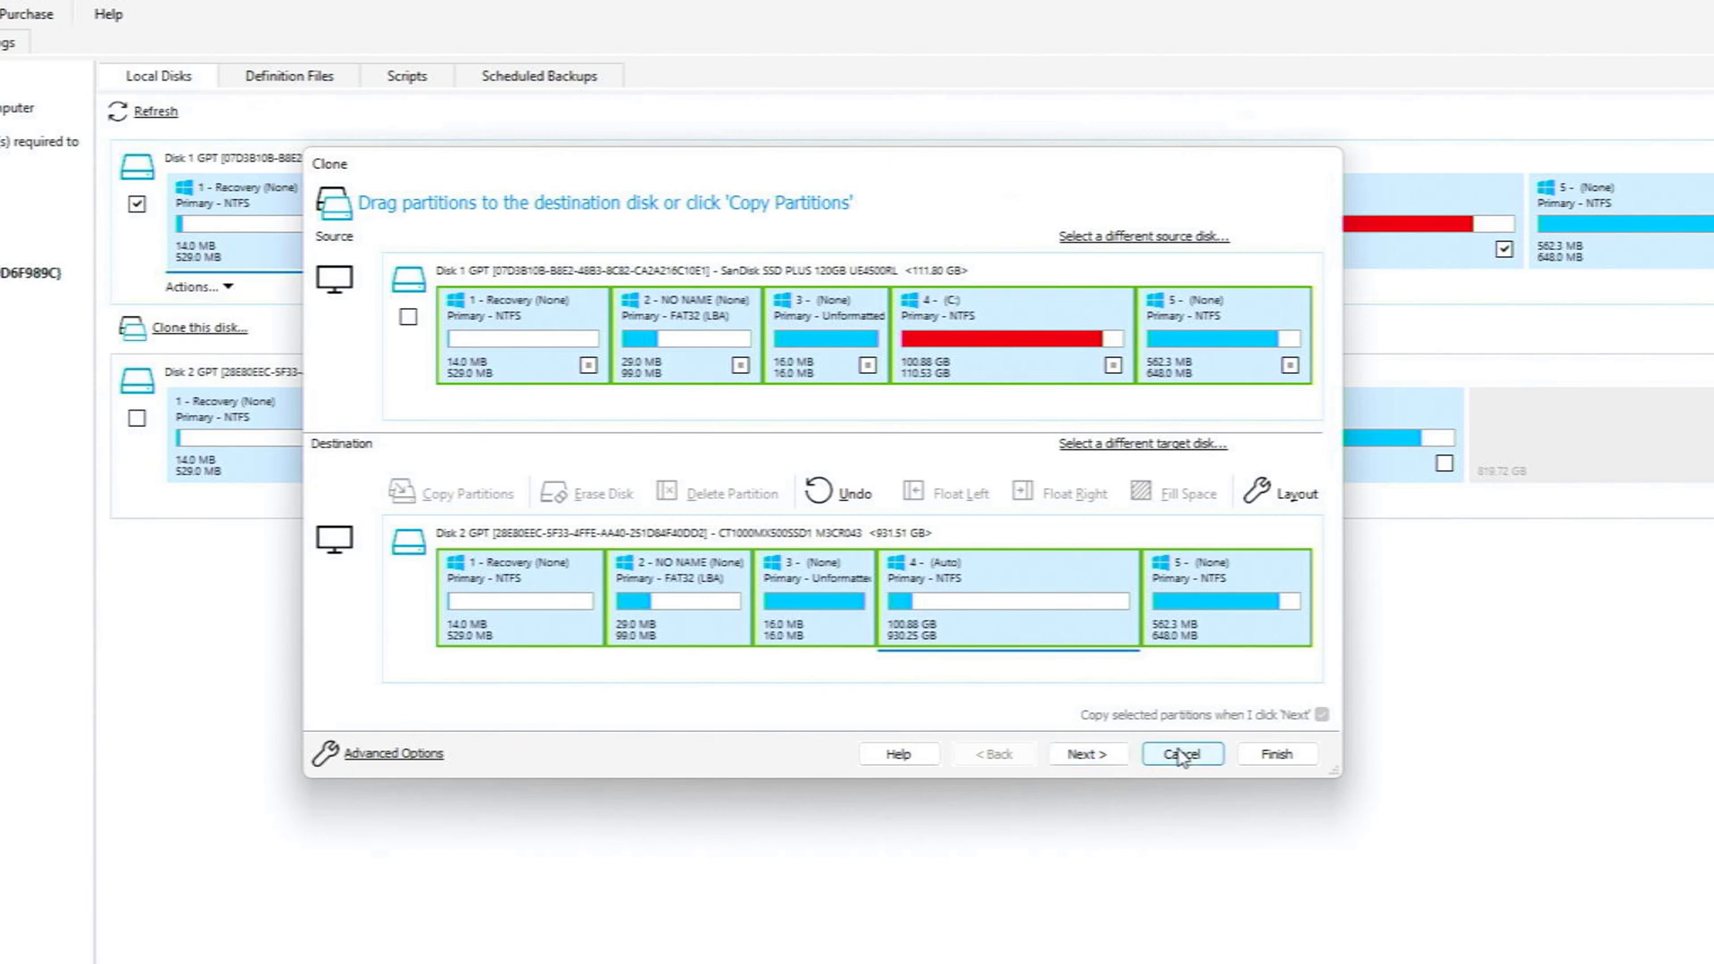
left_click(1198, 608)
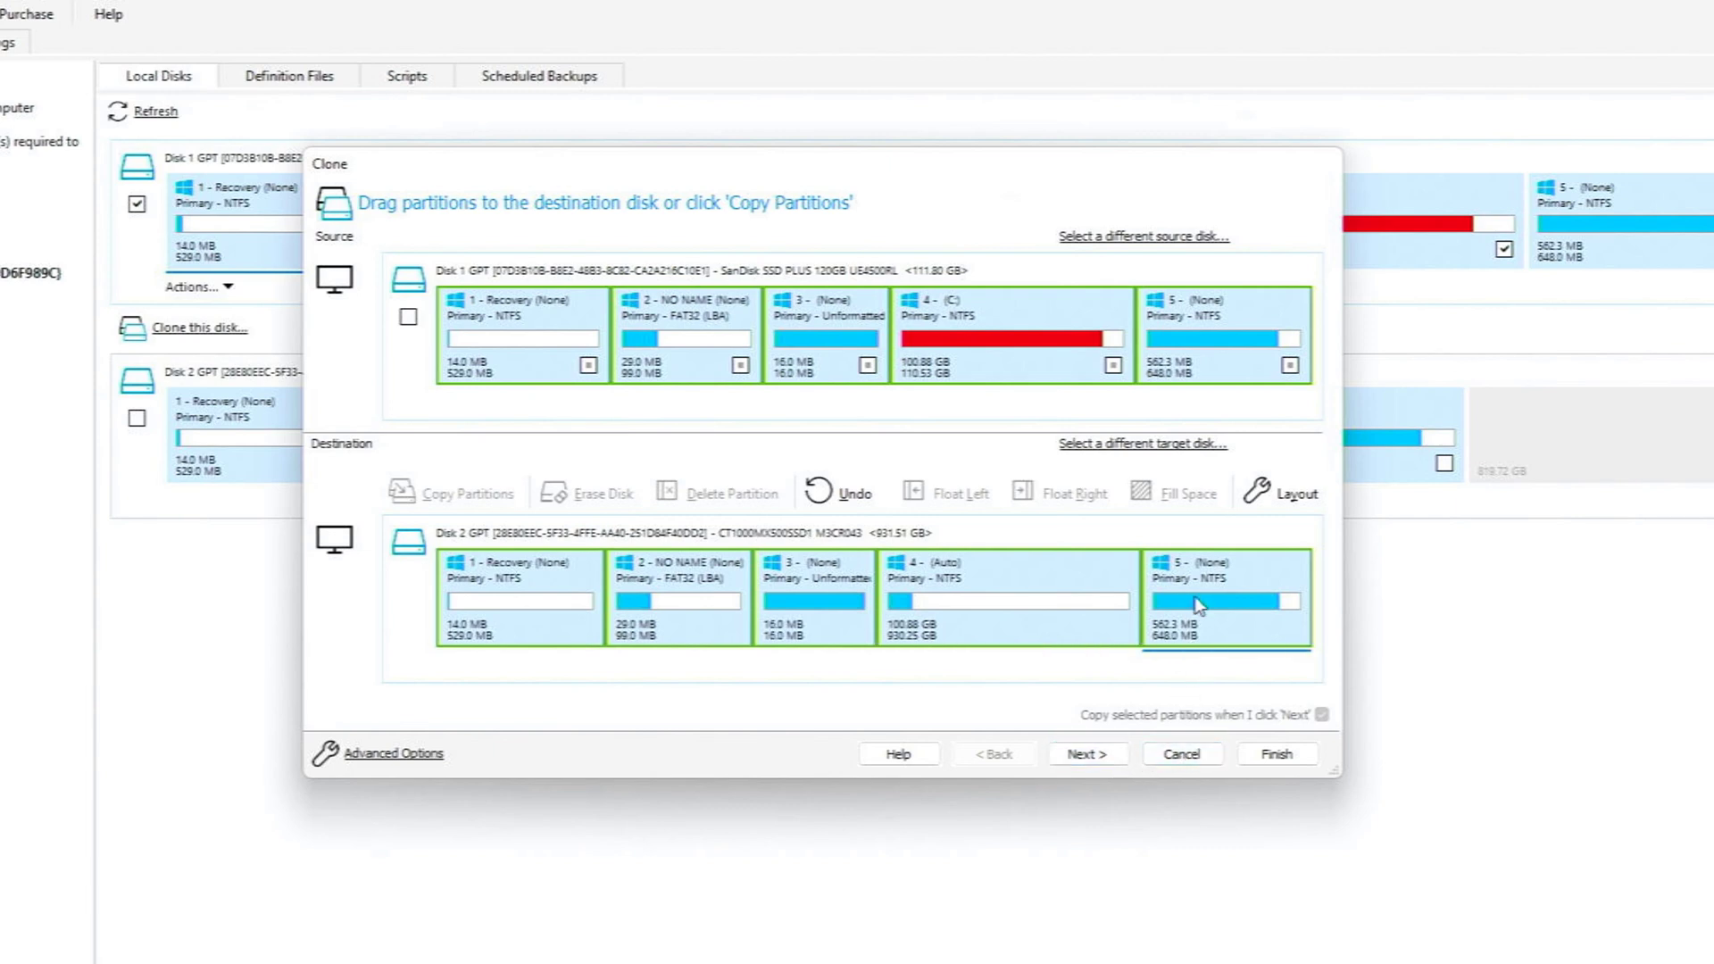
Save the clone definition as My Clone(1), accept the erase warnings, and start cloning onto the 1TB disk.
left_click(1274, 756)
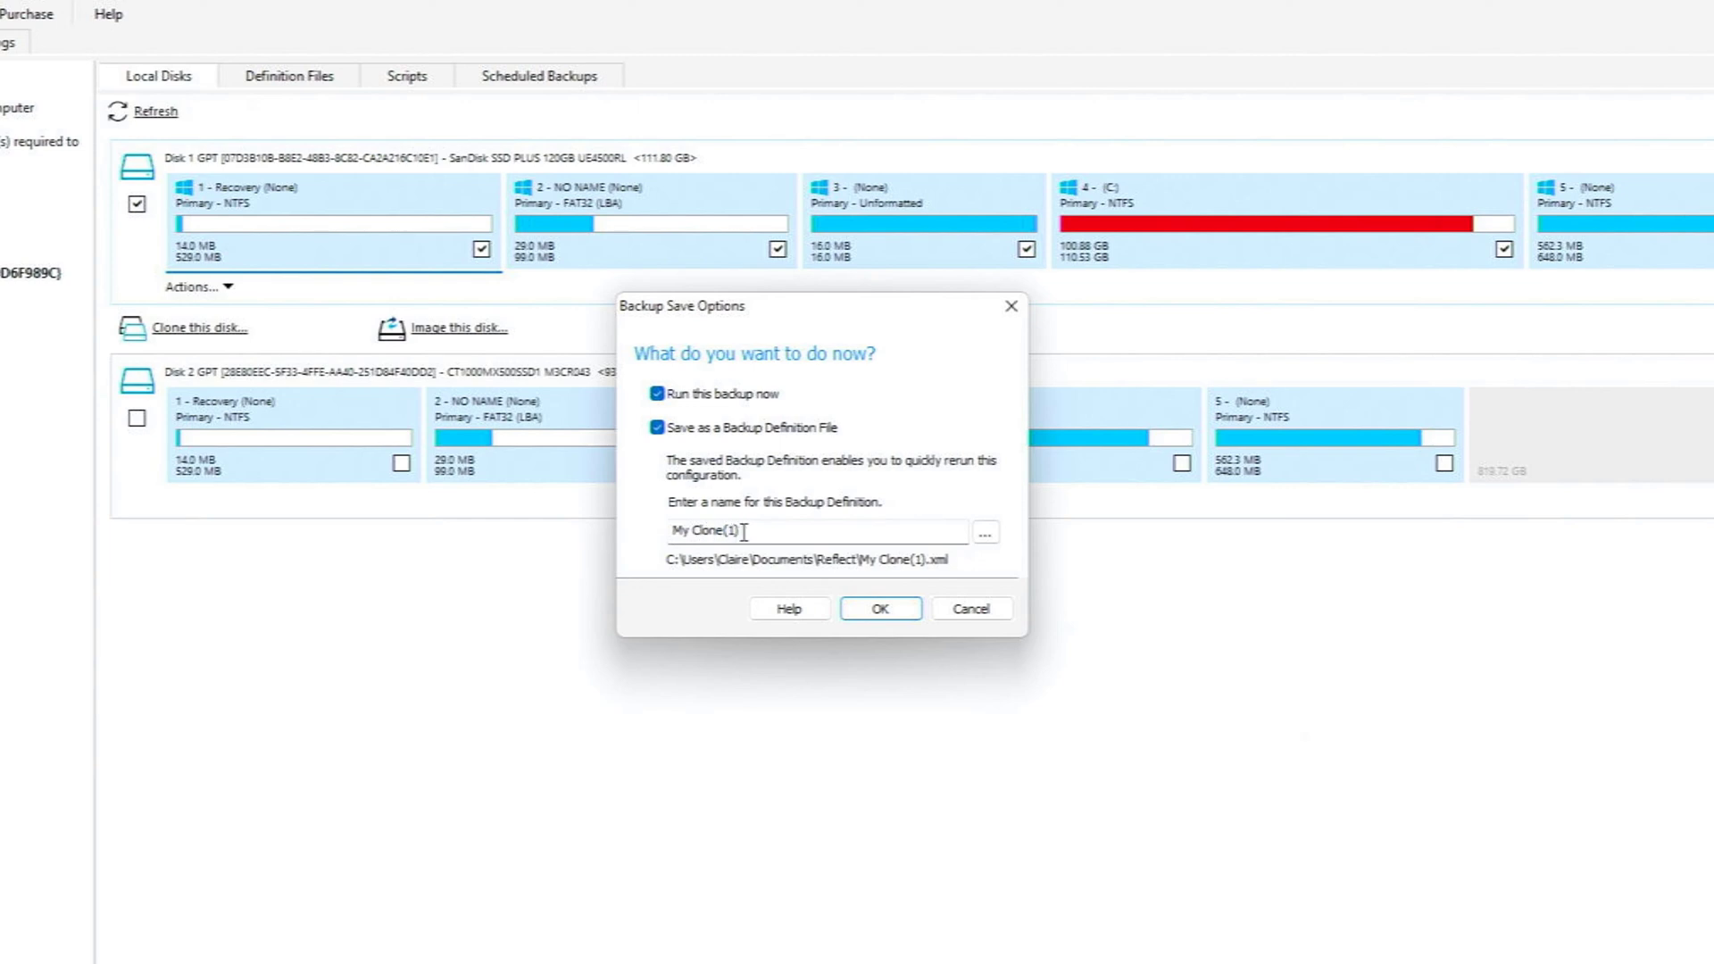
left_click(900, 611)
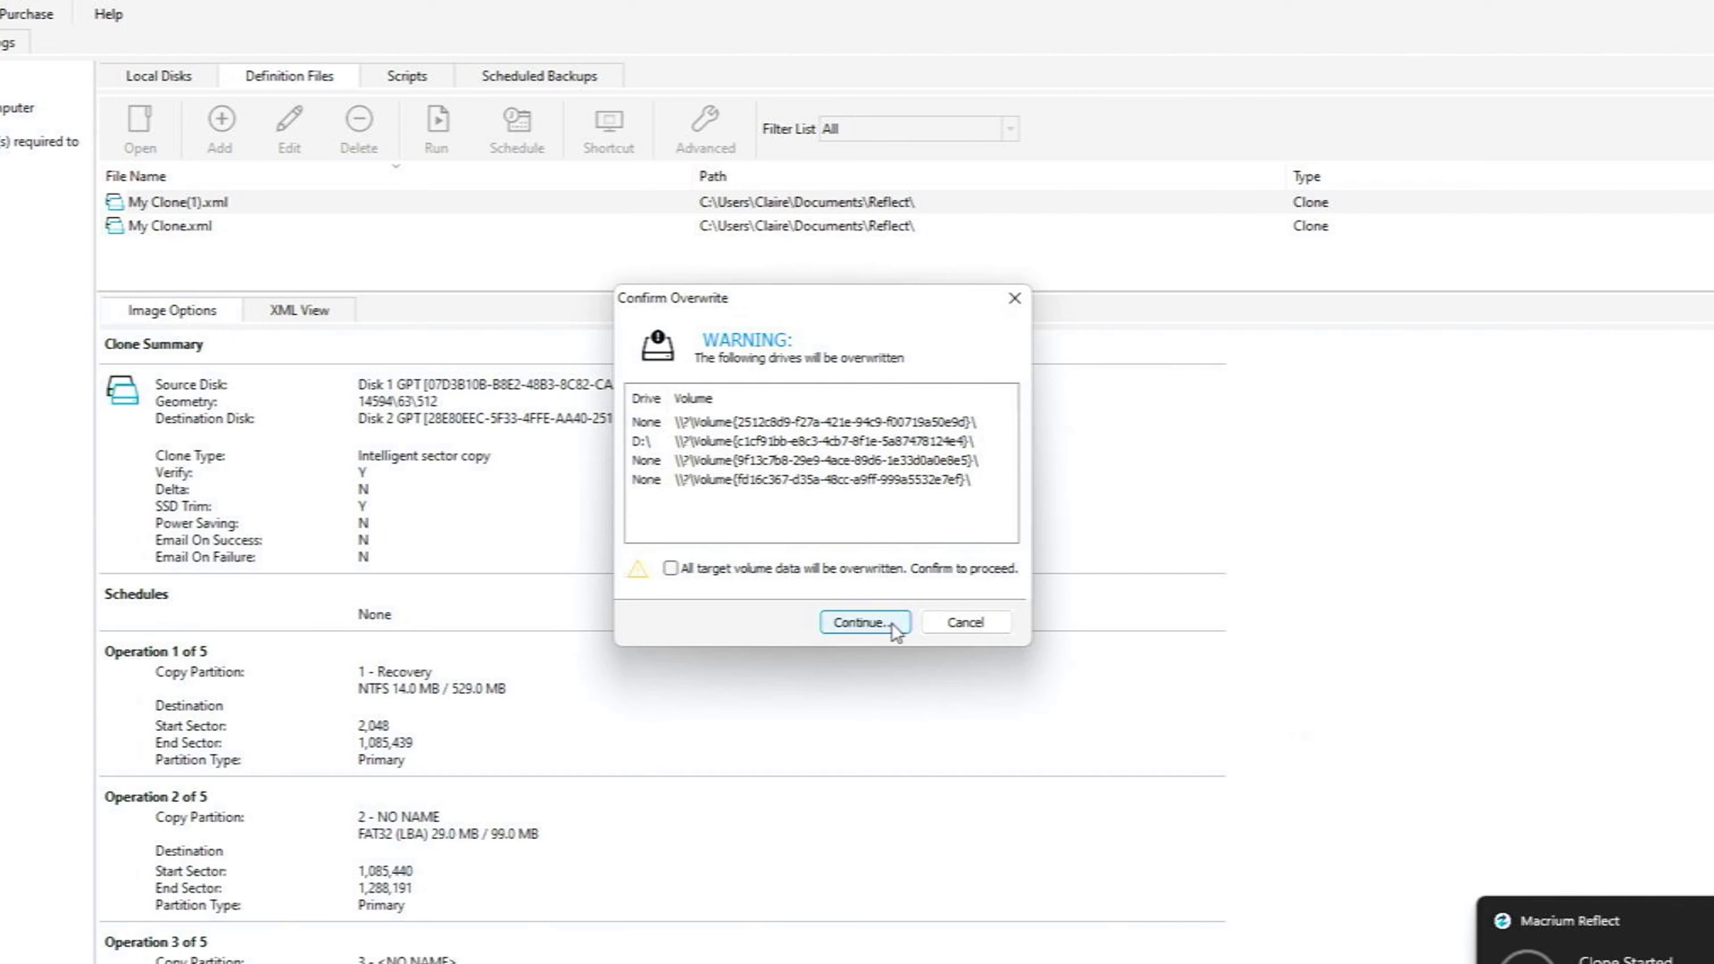
left_click(896, 628)
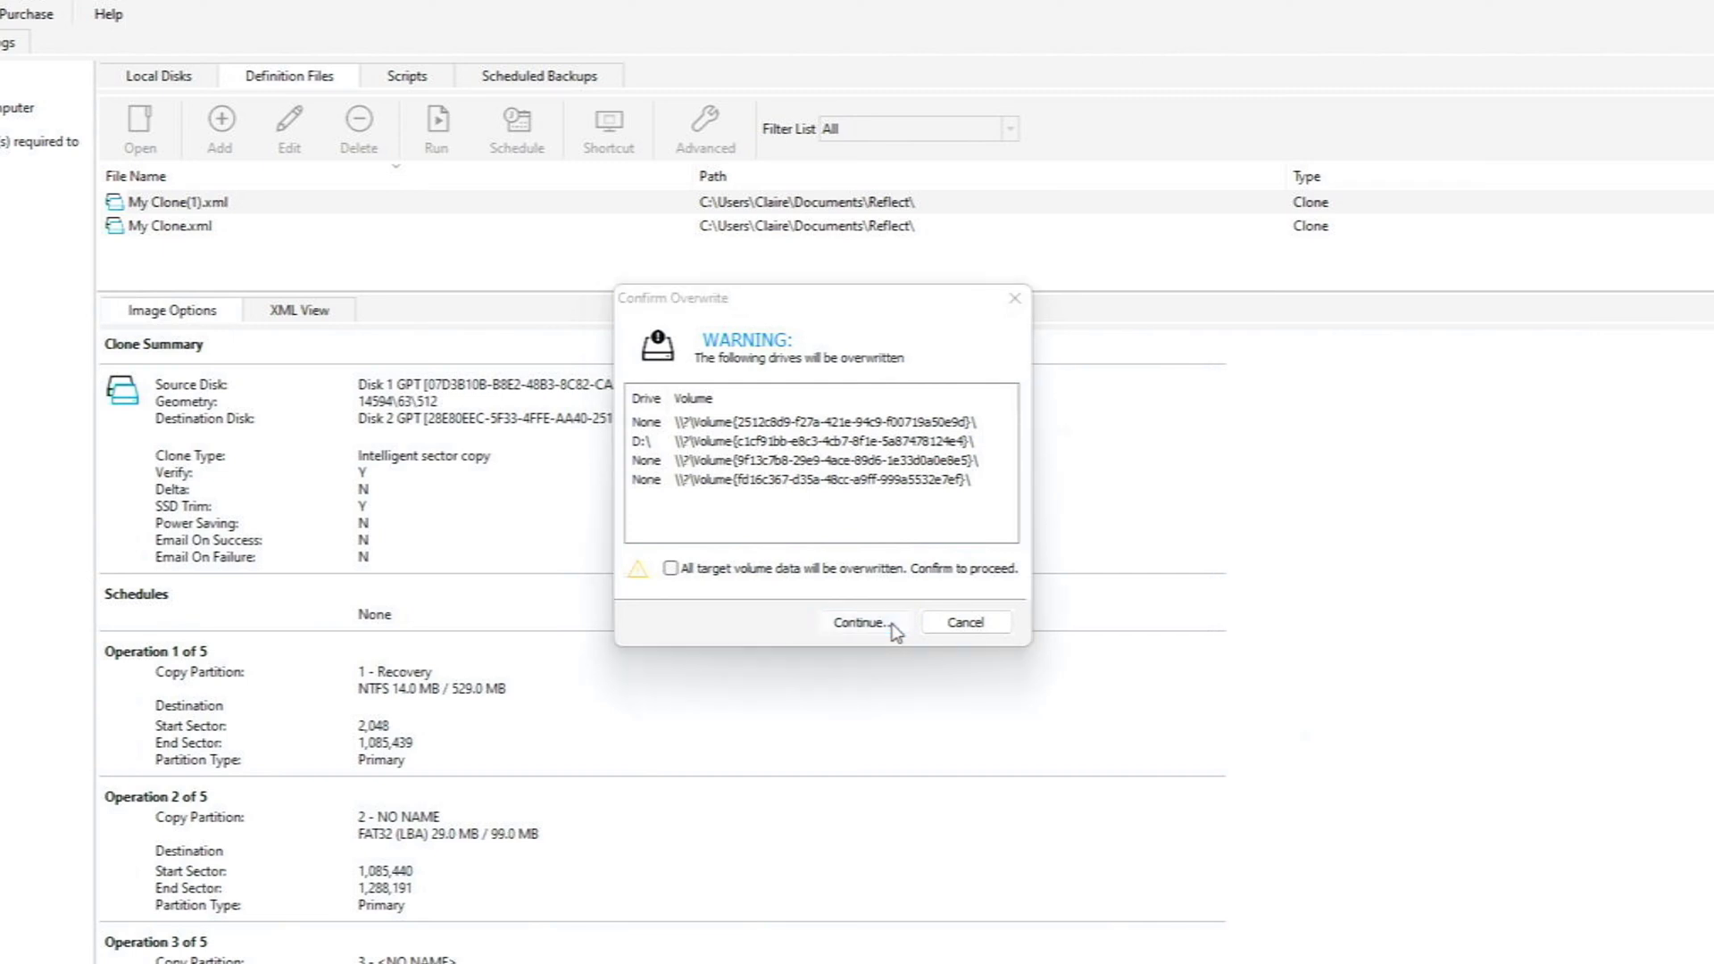
left_click(973, 508)
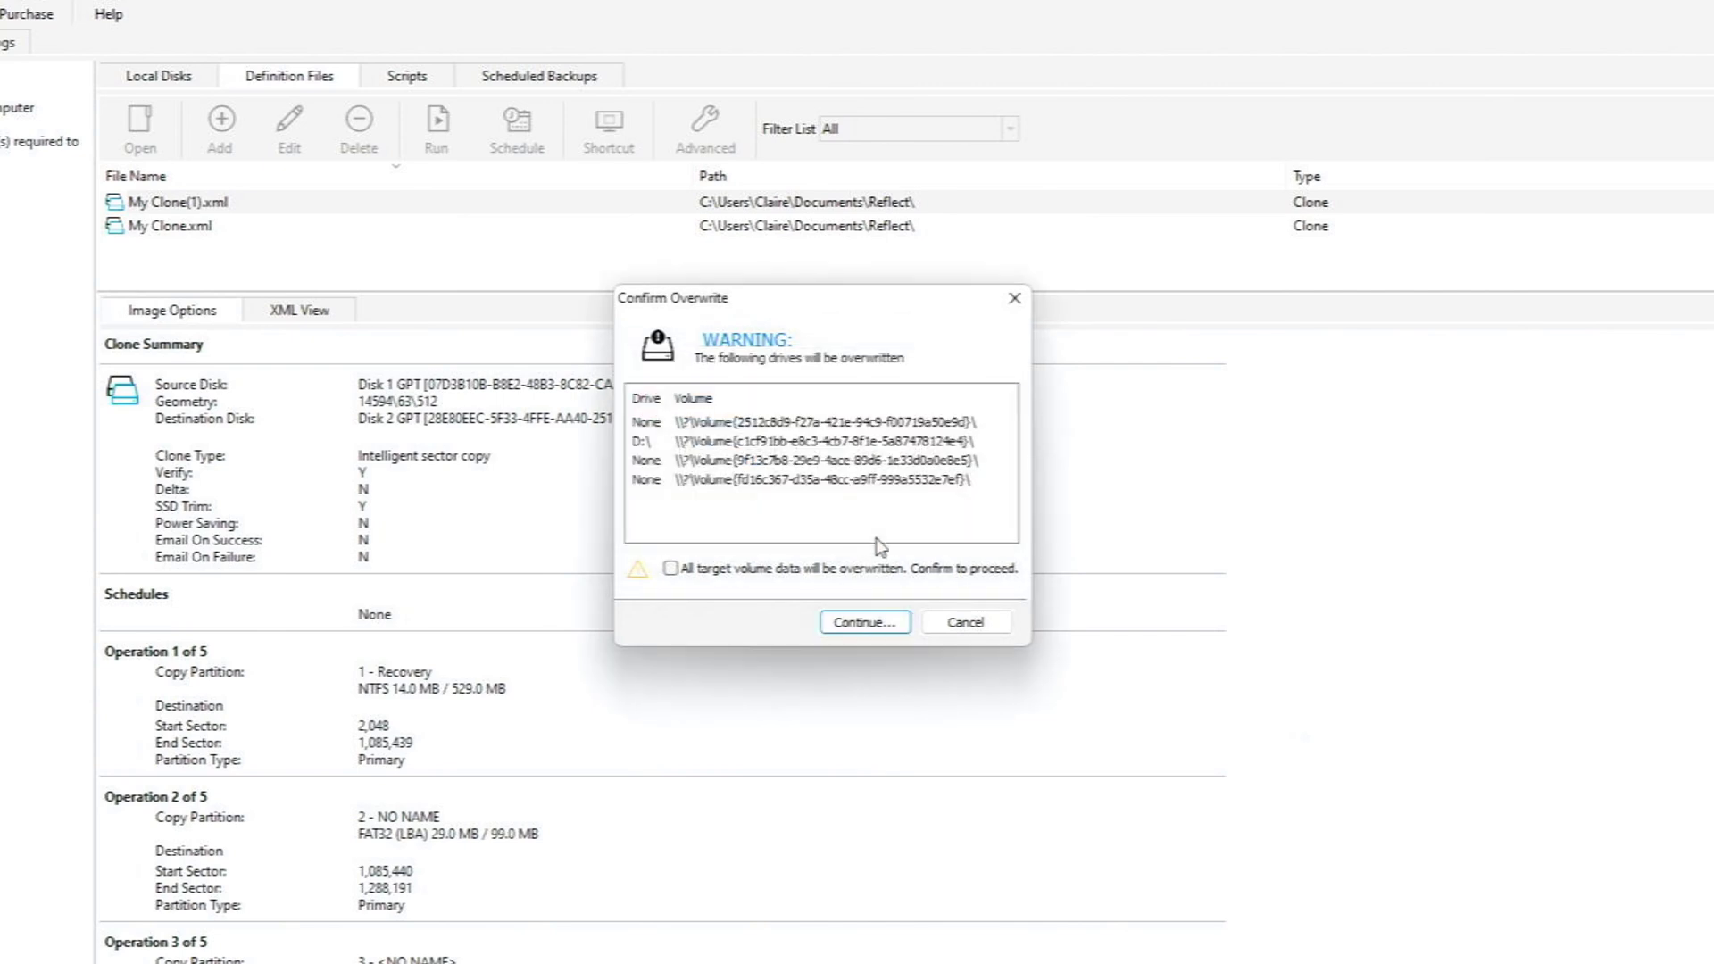
left_click(876, 622)
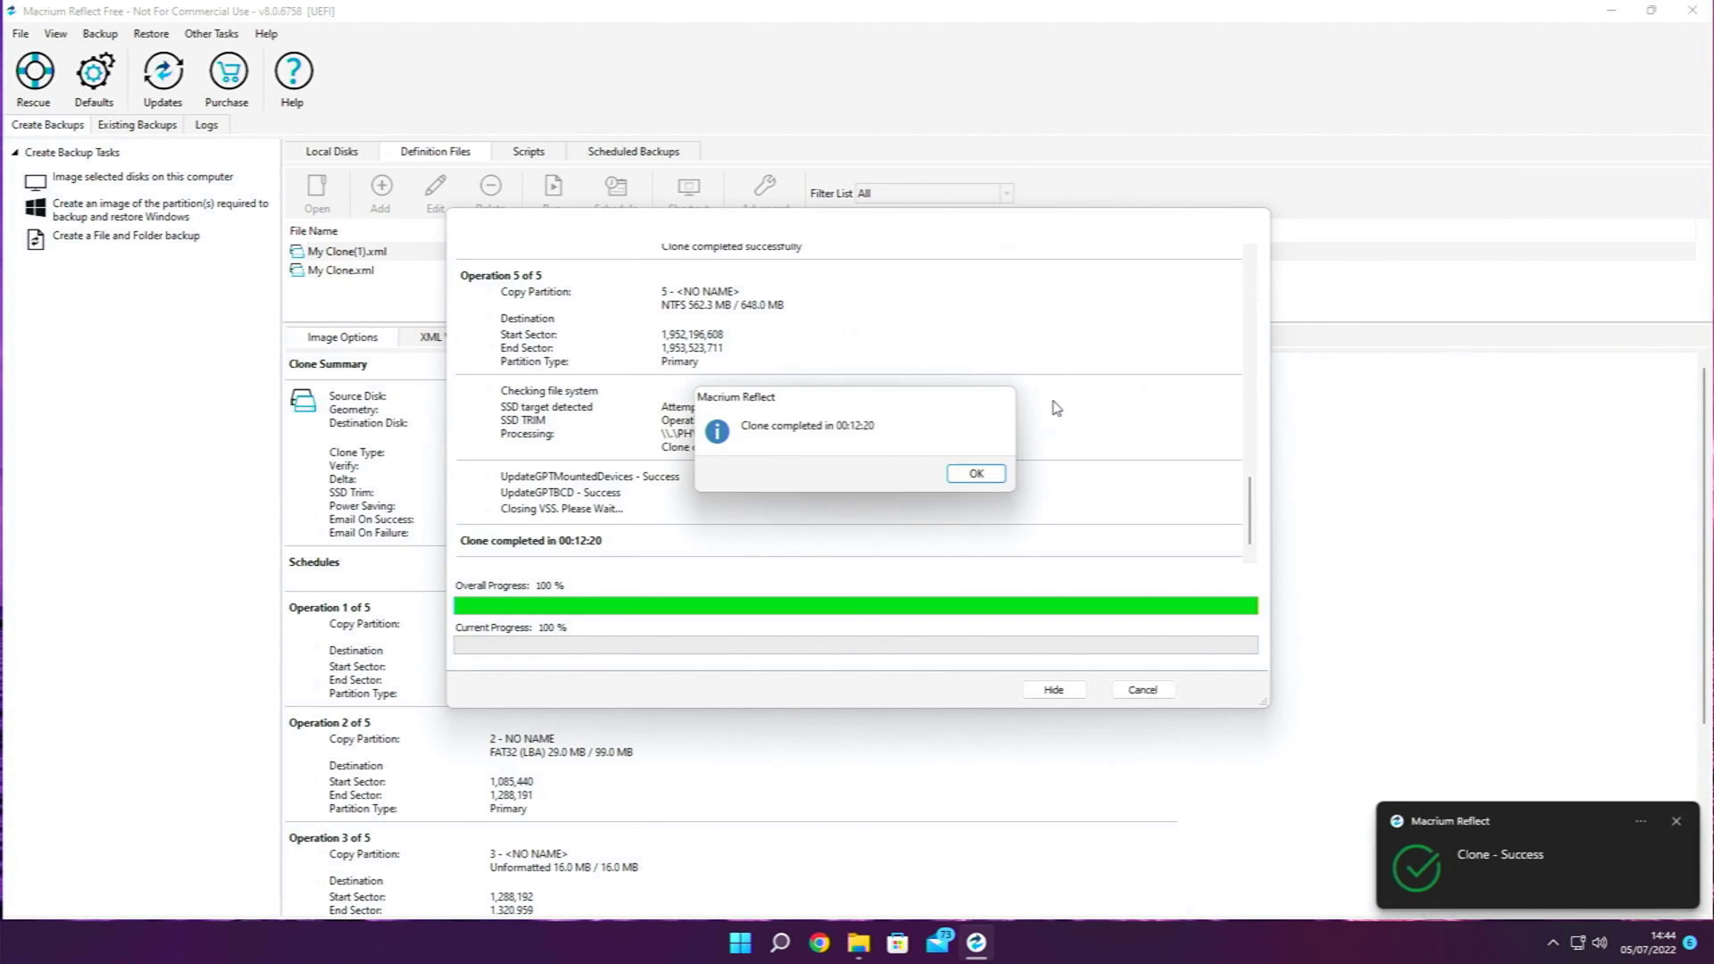
Acknowledge the 'Clone completed' message once the clone finishes in 00:12:20.
left_click(976, 476)
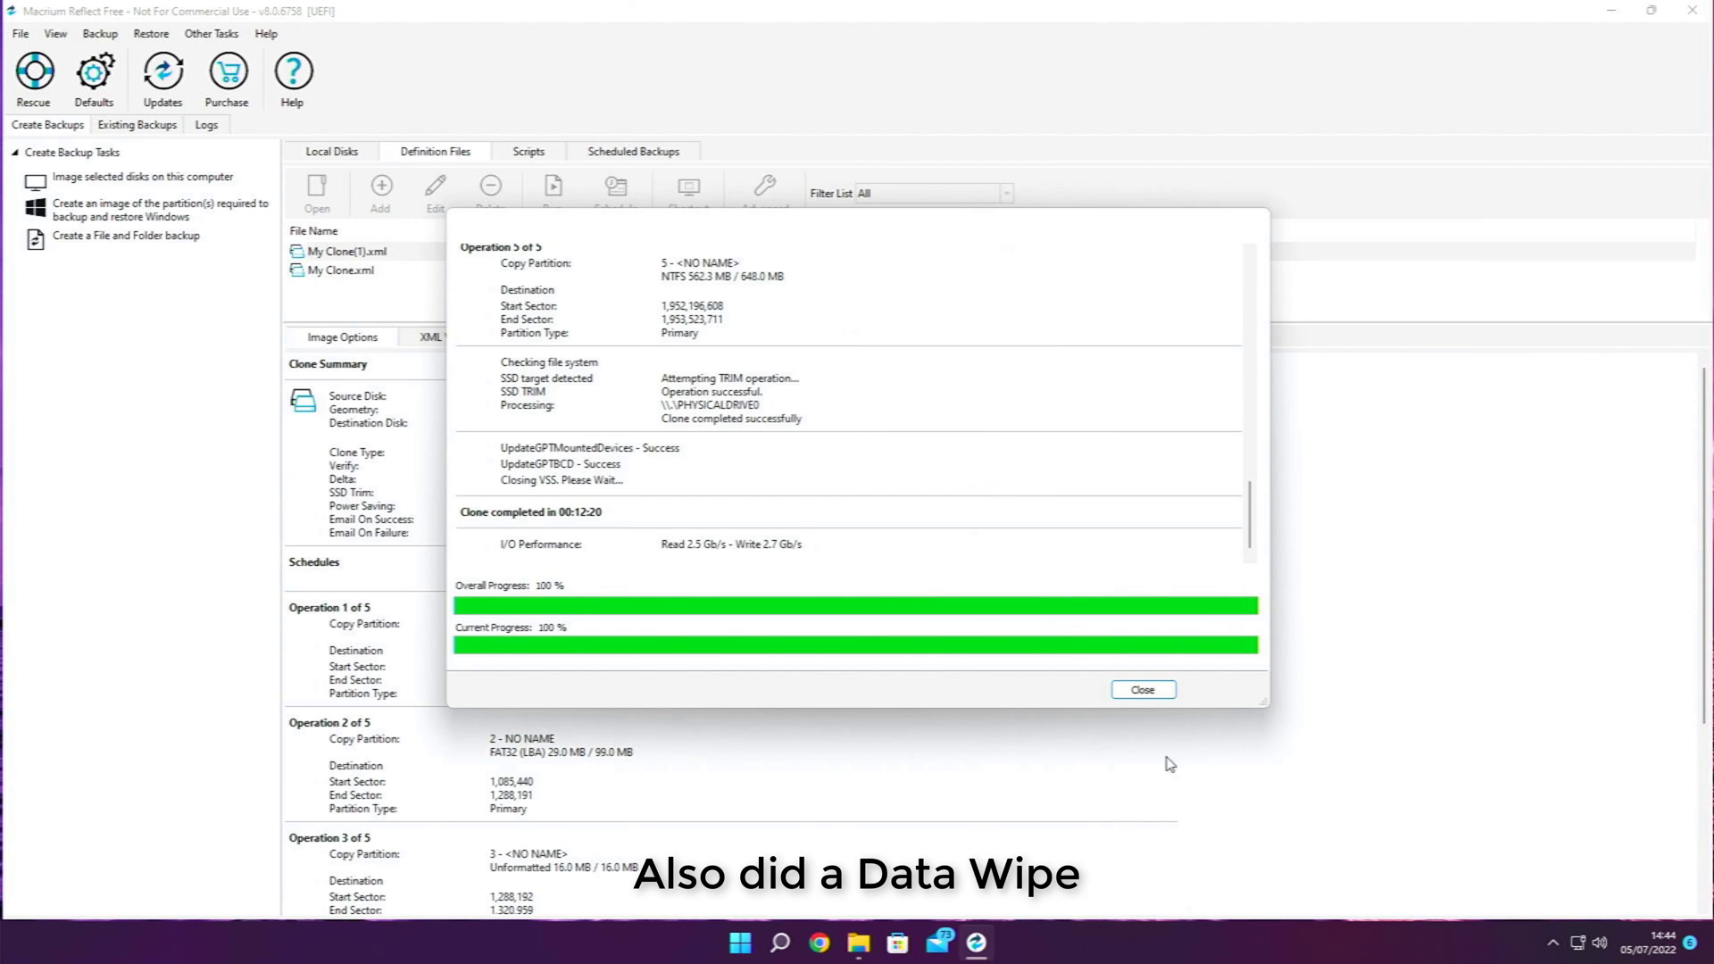
Close the clone progress window, Macrium Reflect and the Local Disk (D:) window, then show the Start menu power options.
left_click(1163, 695)
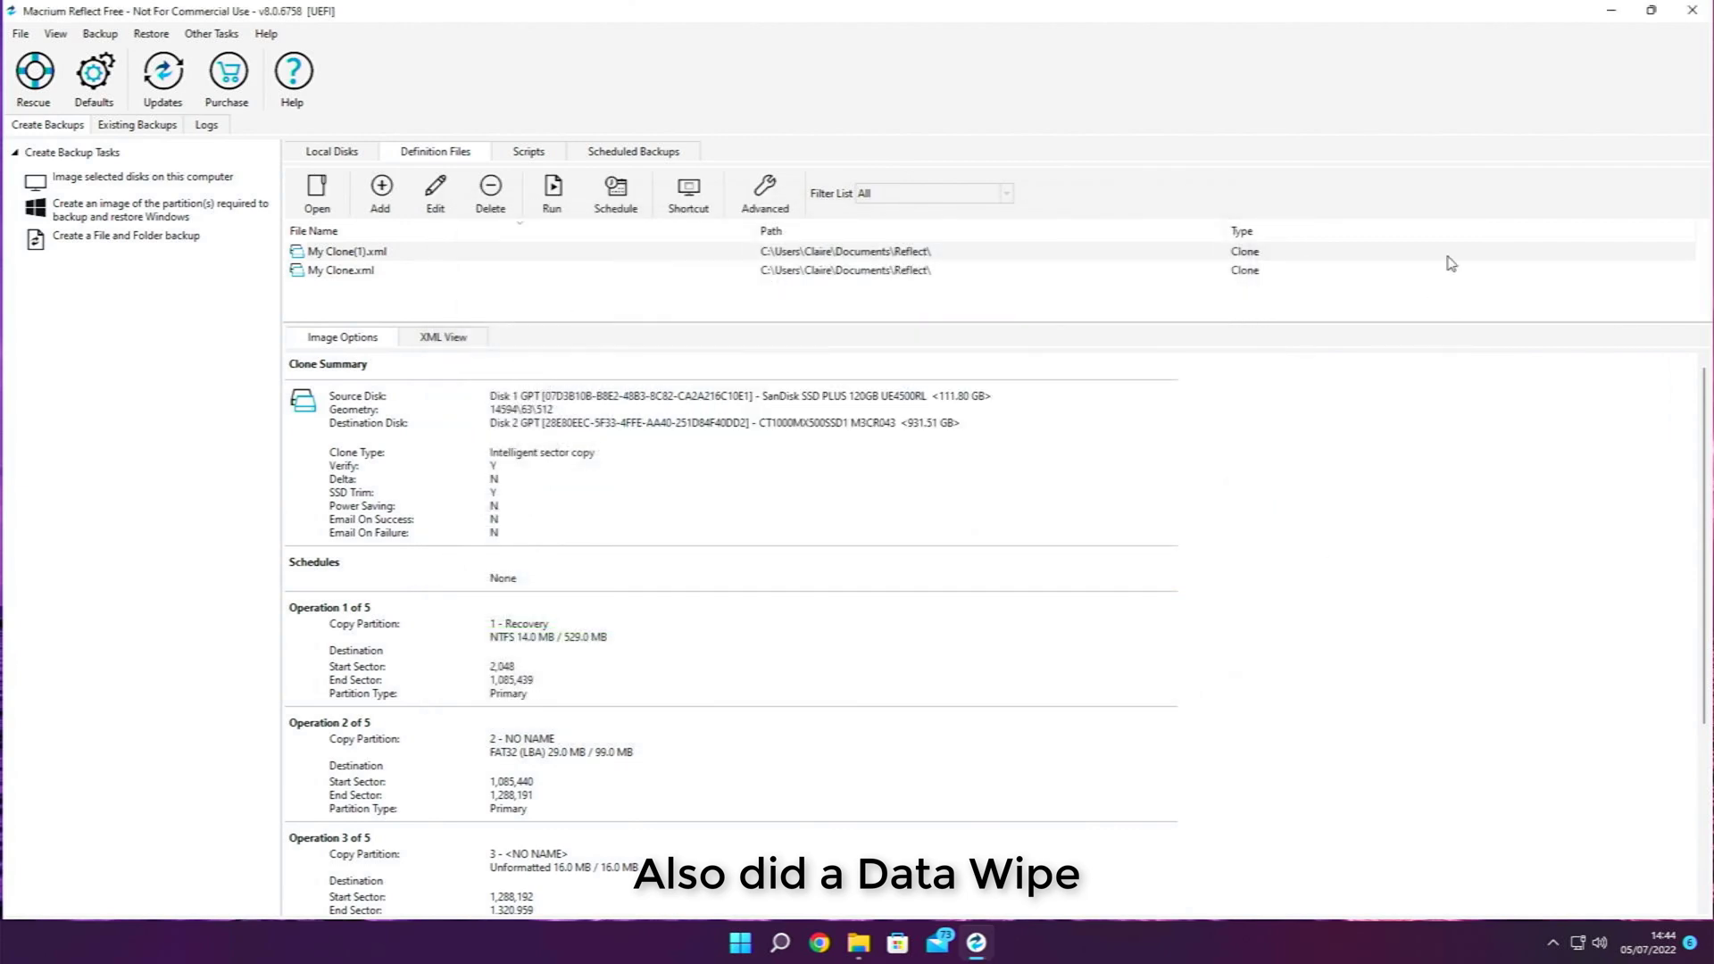
left_click(1694, 9)
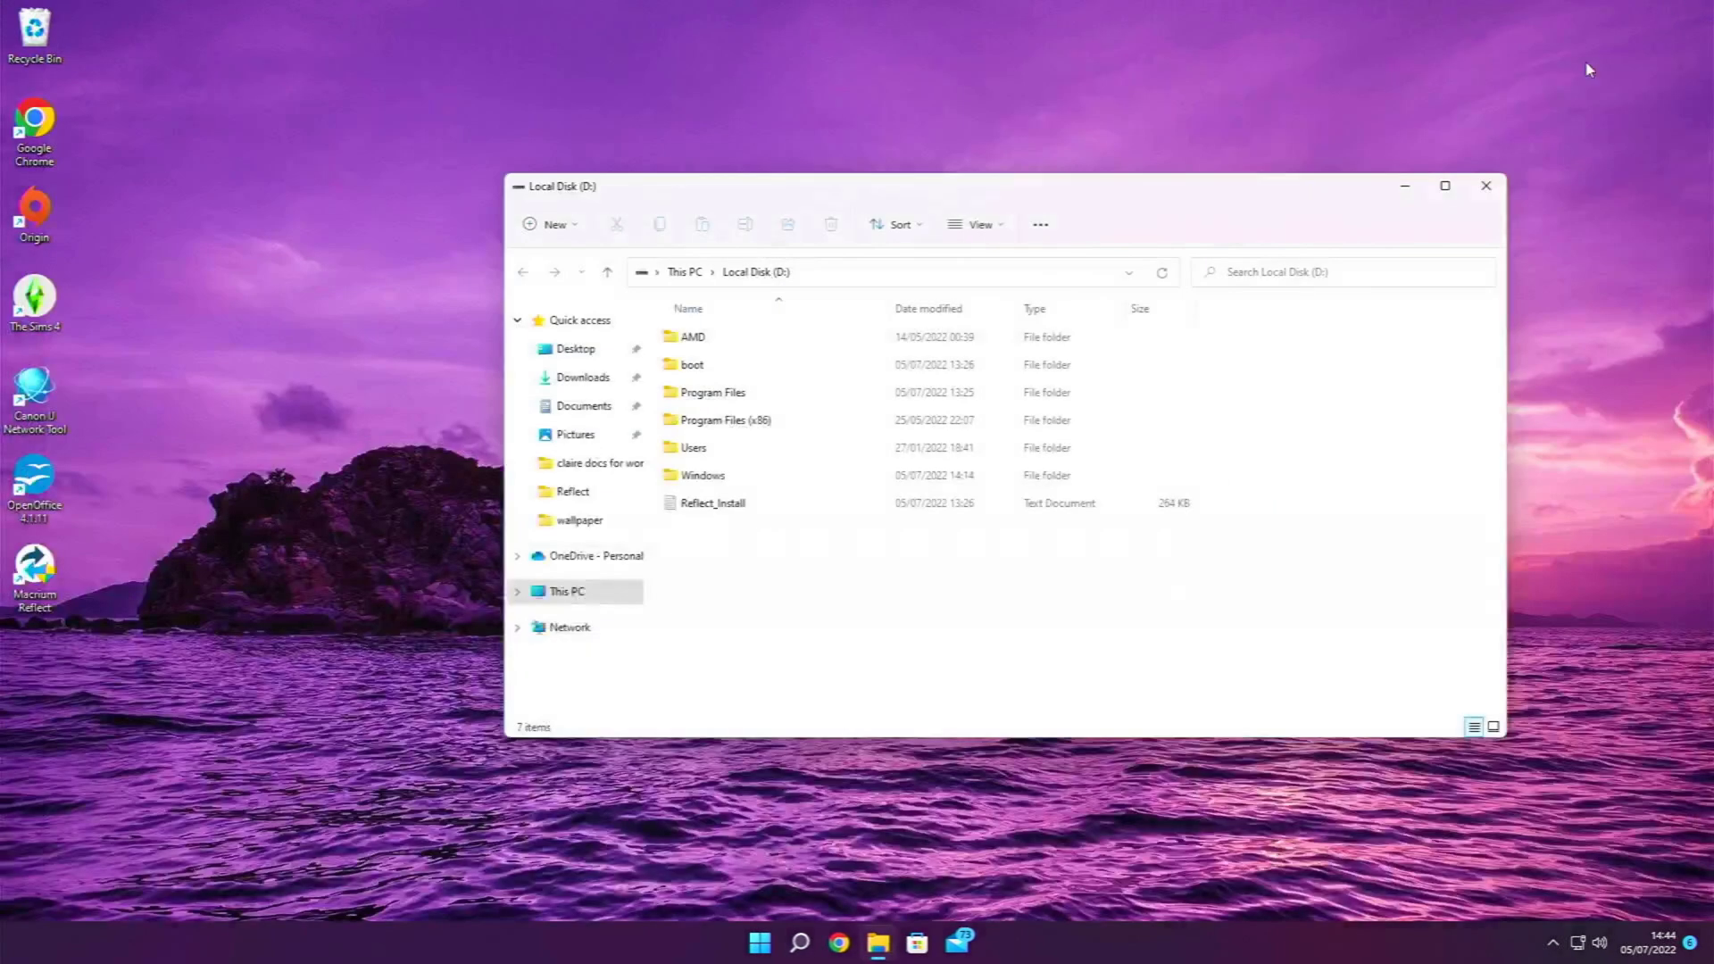
left_click(1486, 185)
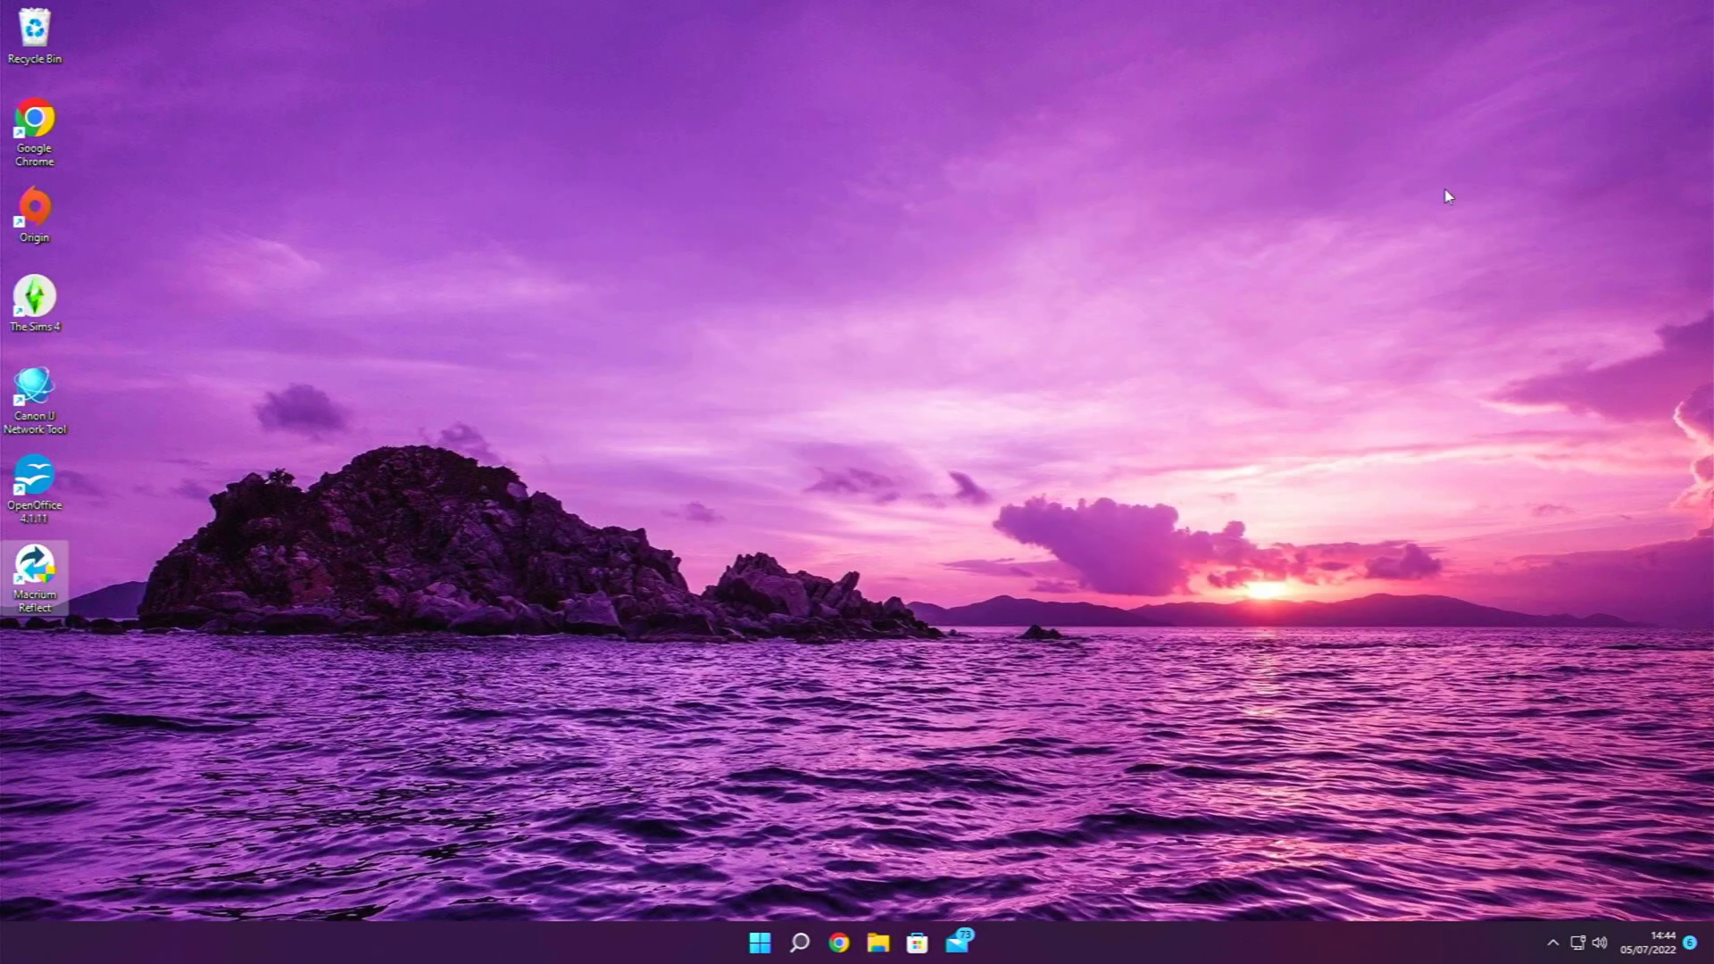
left_click(760, 943)
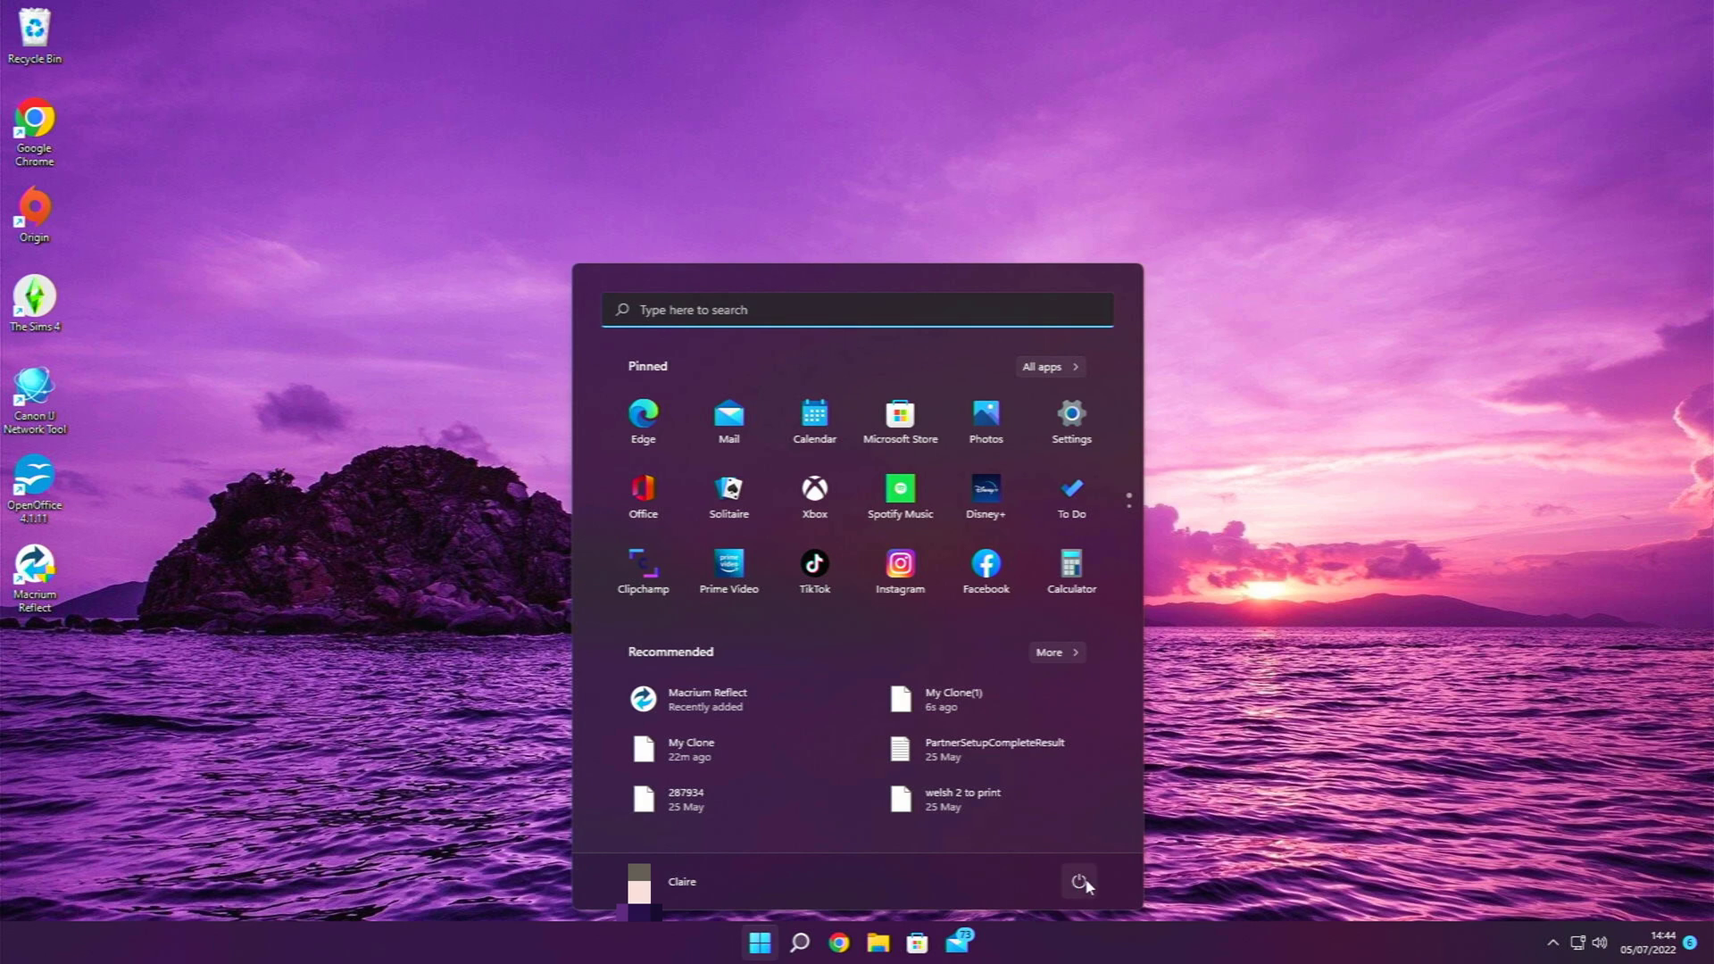
left_click(1079, 882)
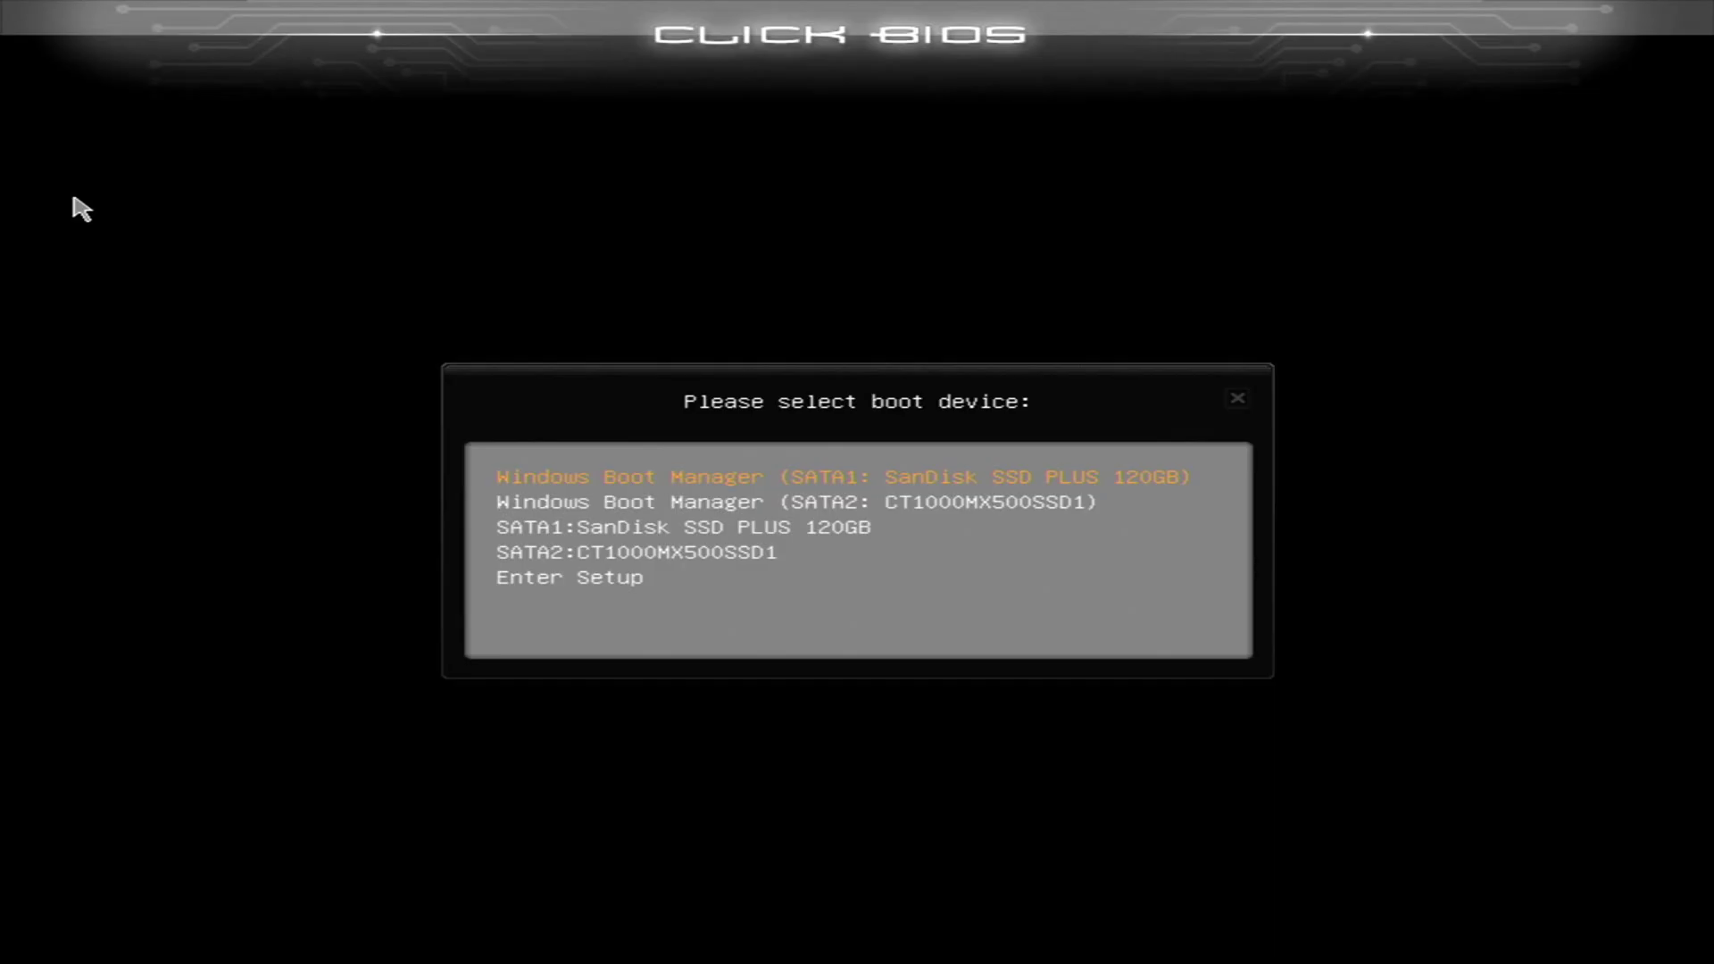
Choose 'Windows Boot Manager (SATA2: CT1000MX500SSD1)' in the boot device menu to boot from the new SSD.
key("Down")
key("Up")
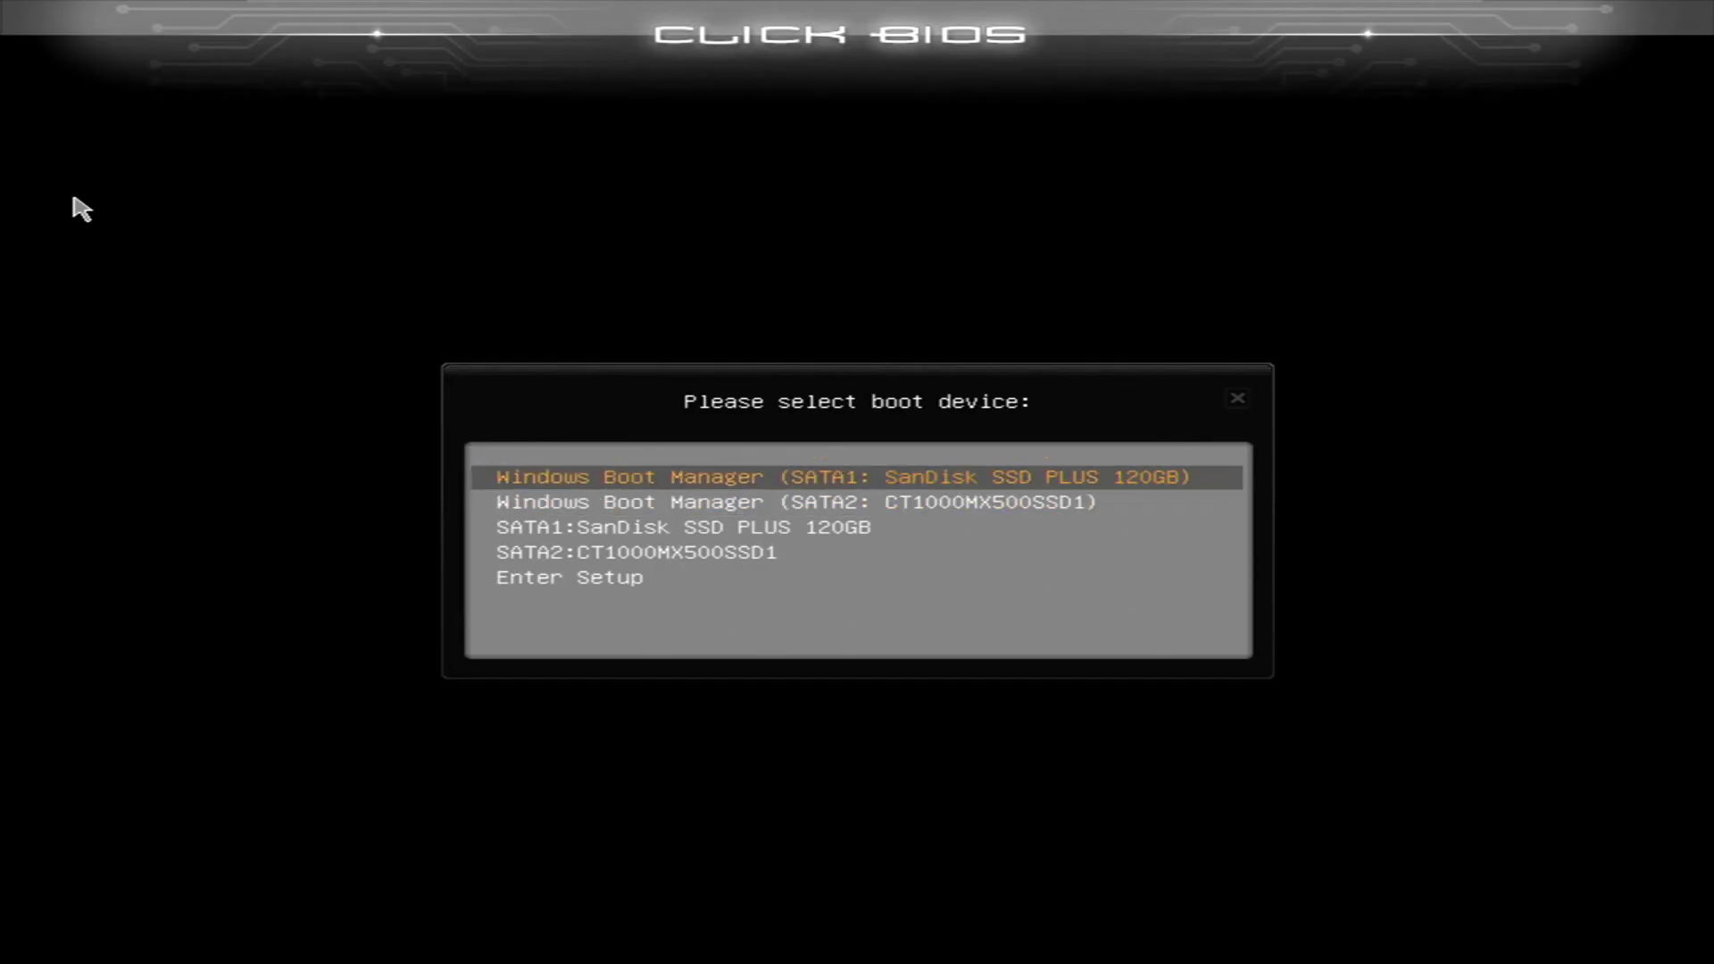
key("Down")
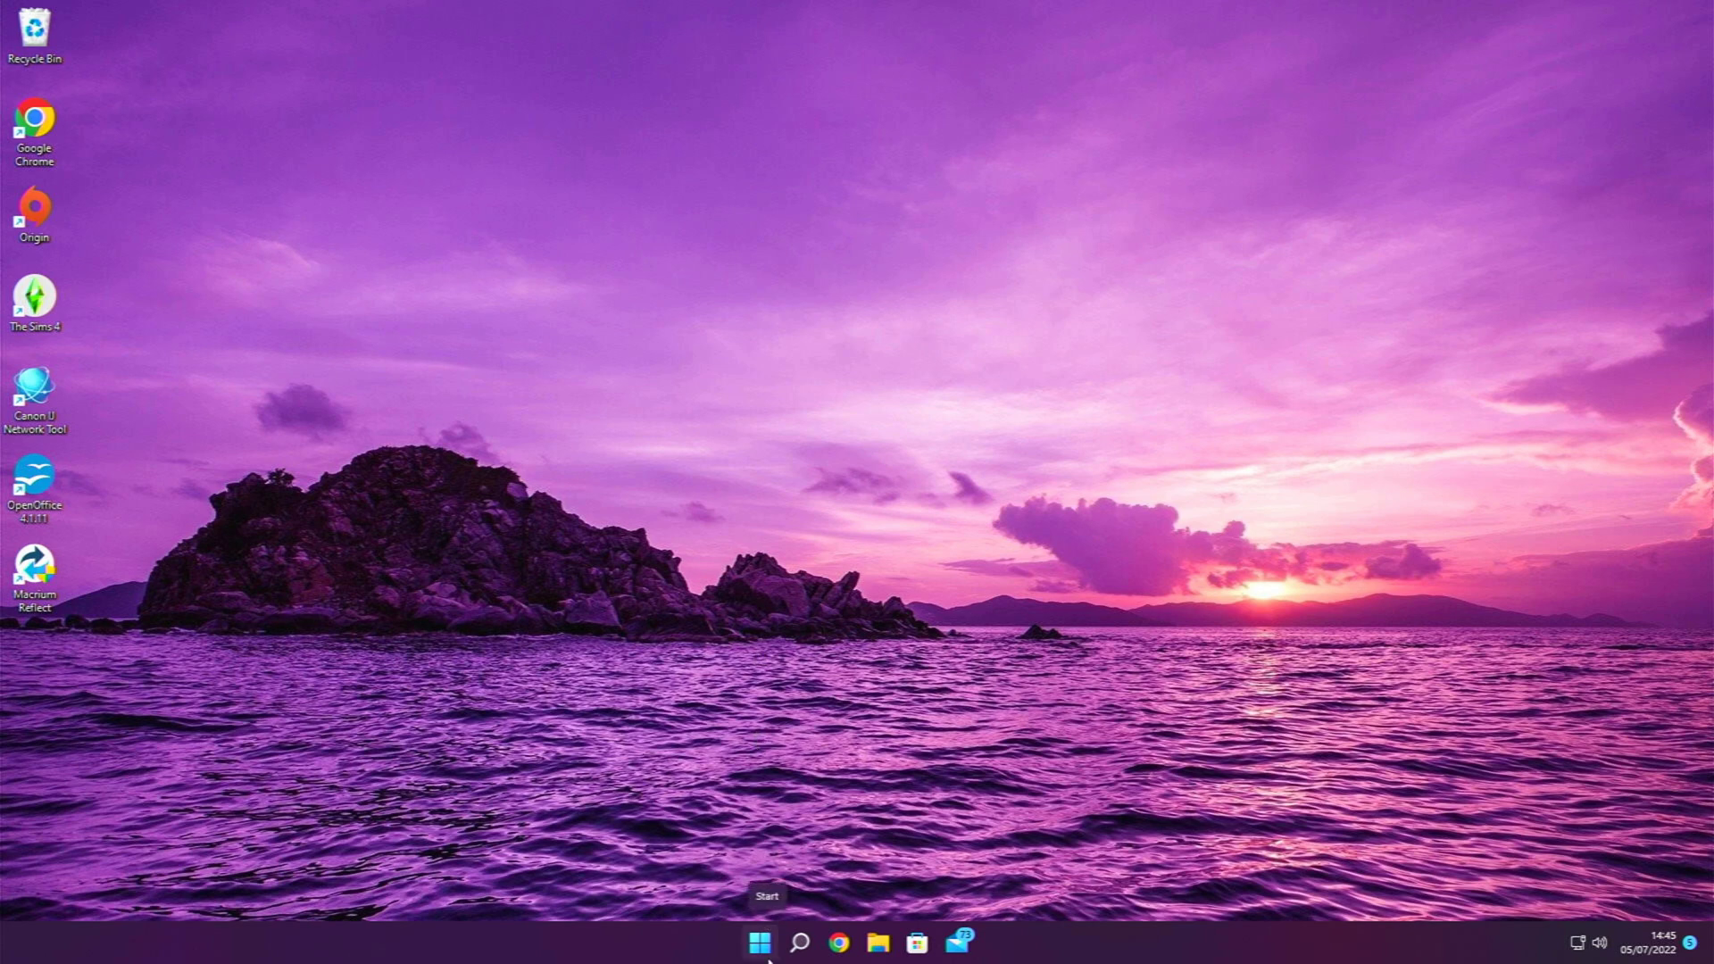
left_click(878, 943)
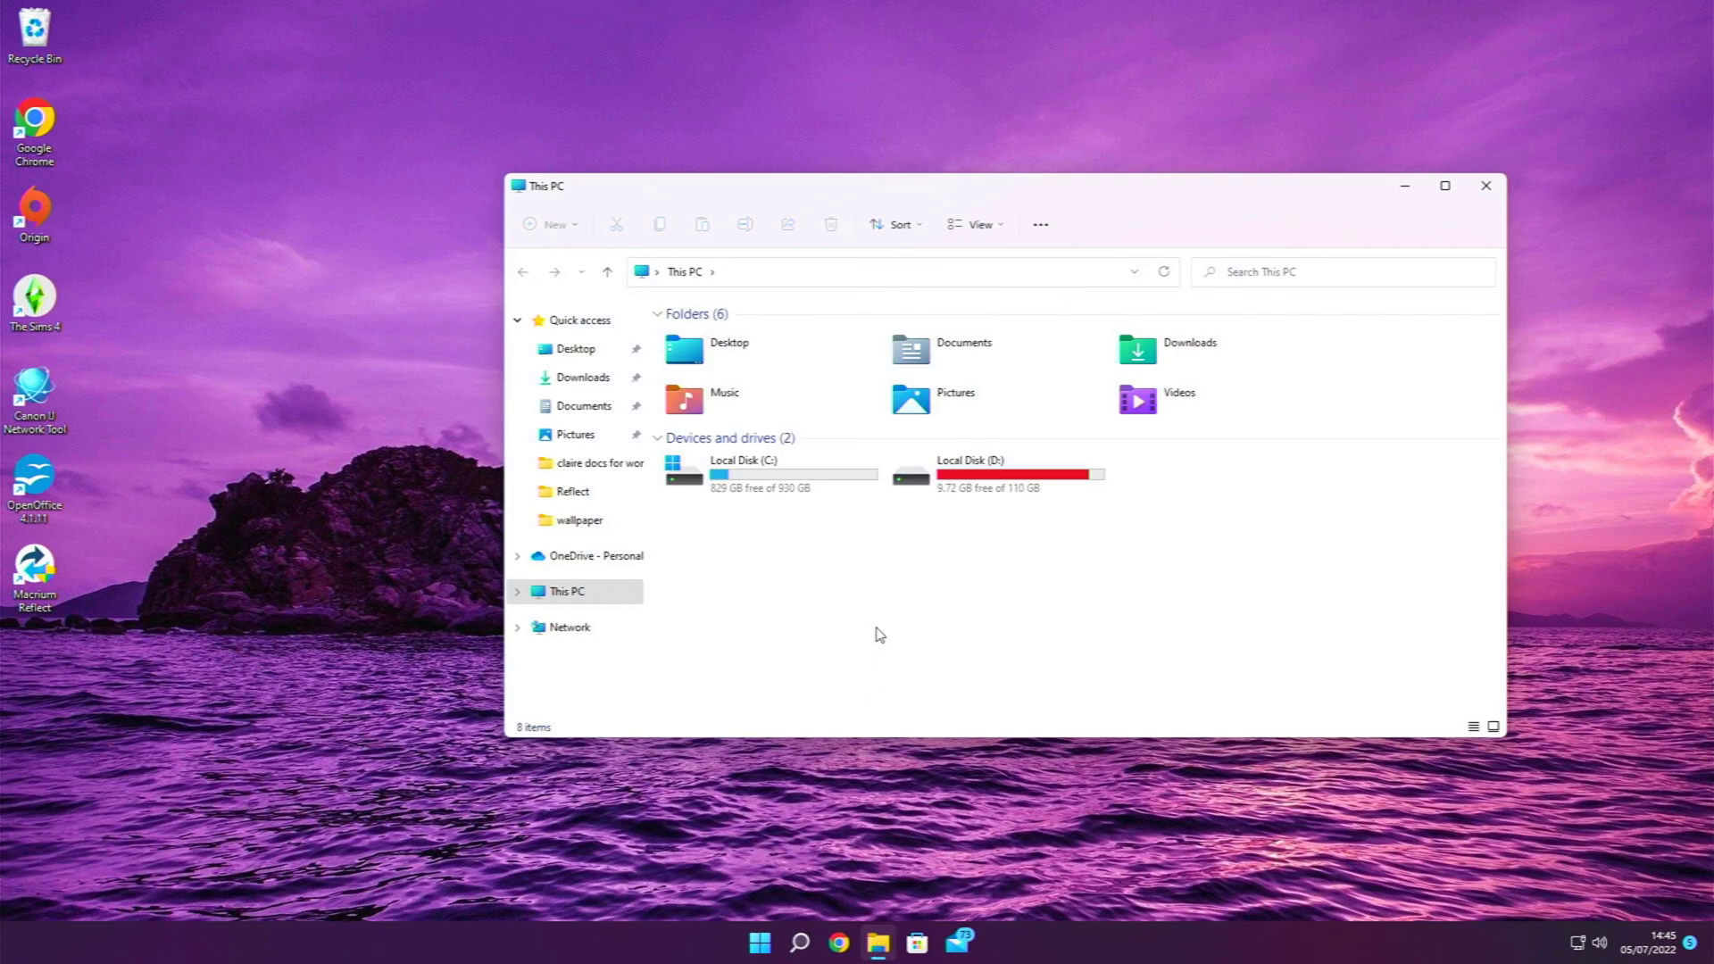
double_click(791, 493)
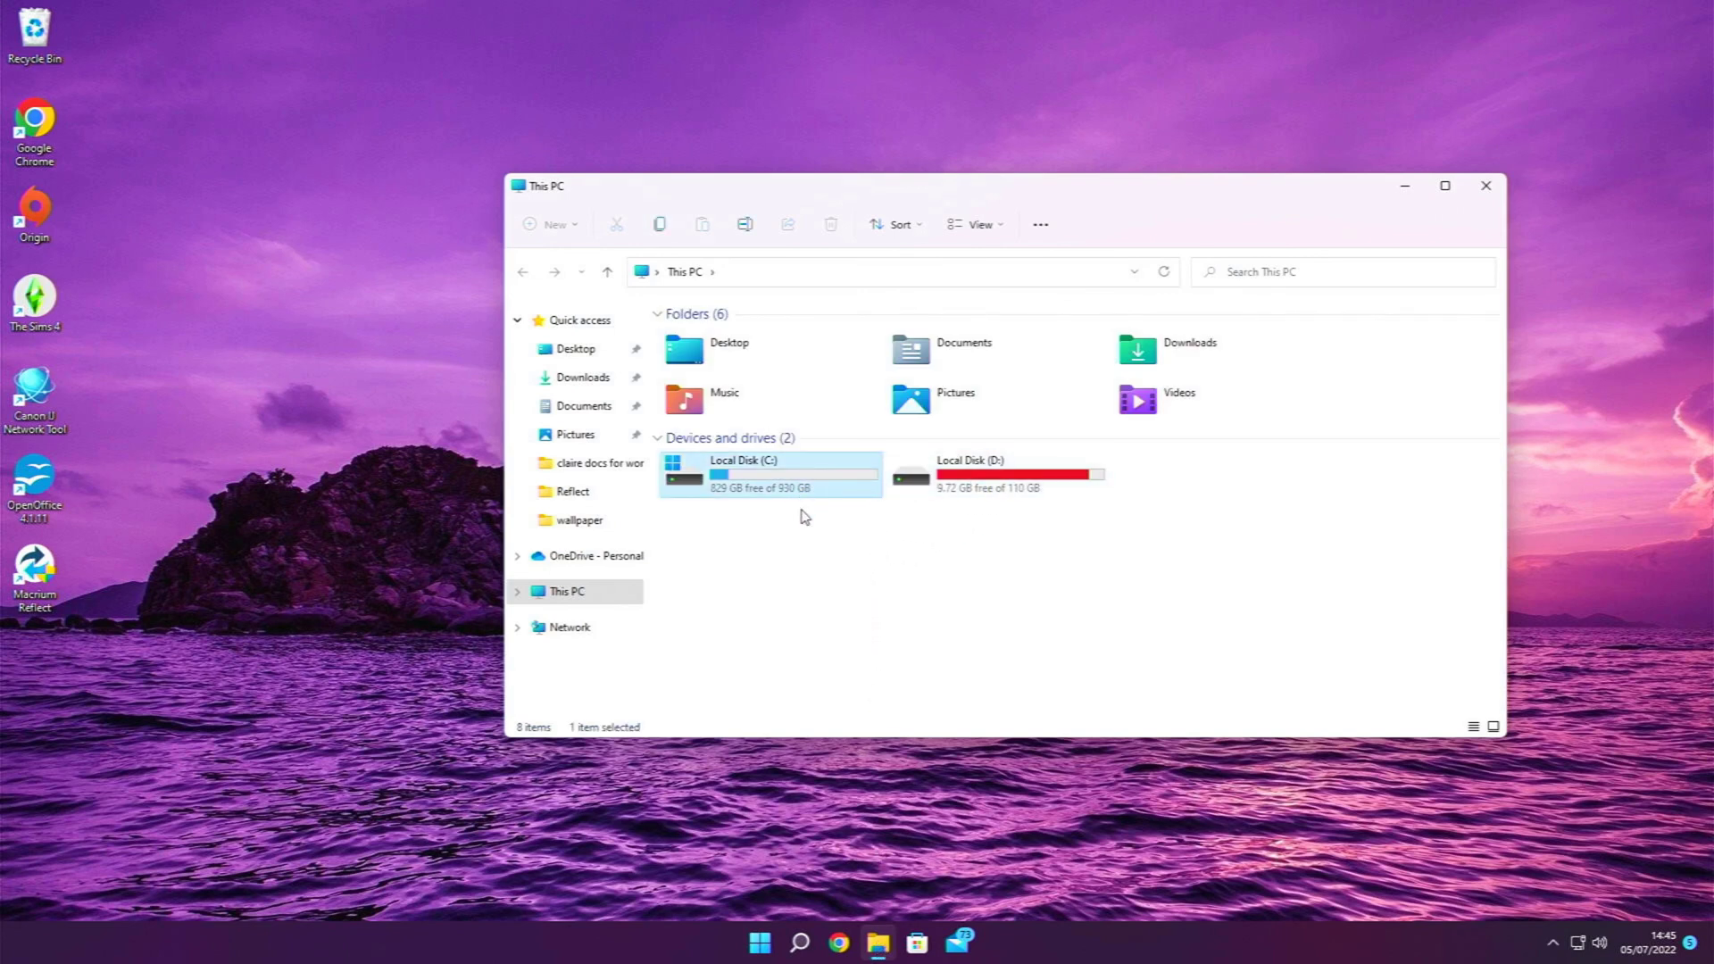
left_click(950, 494)
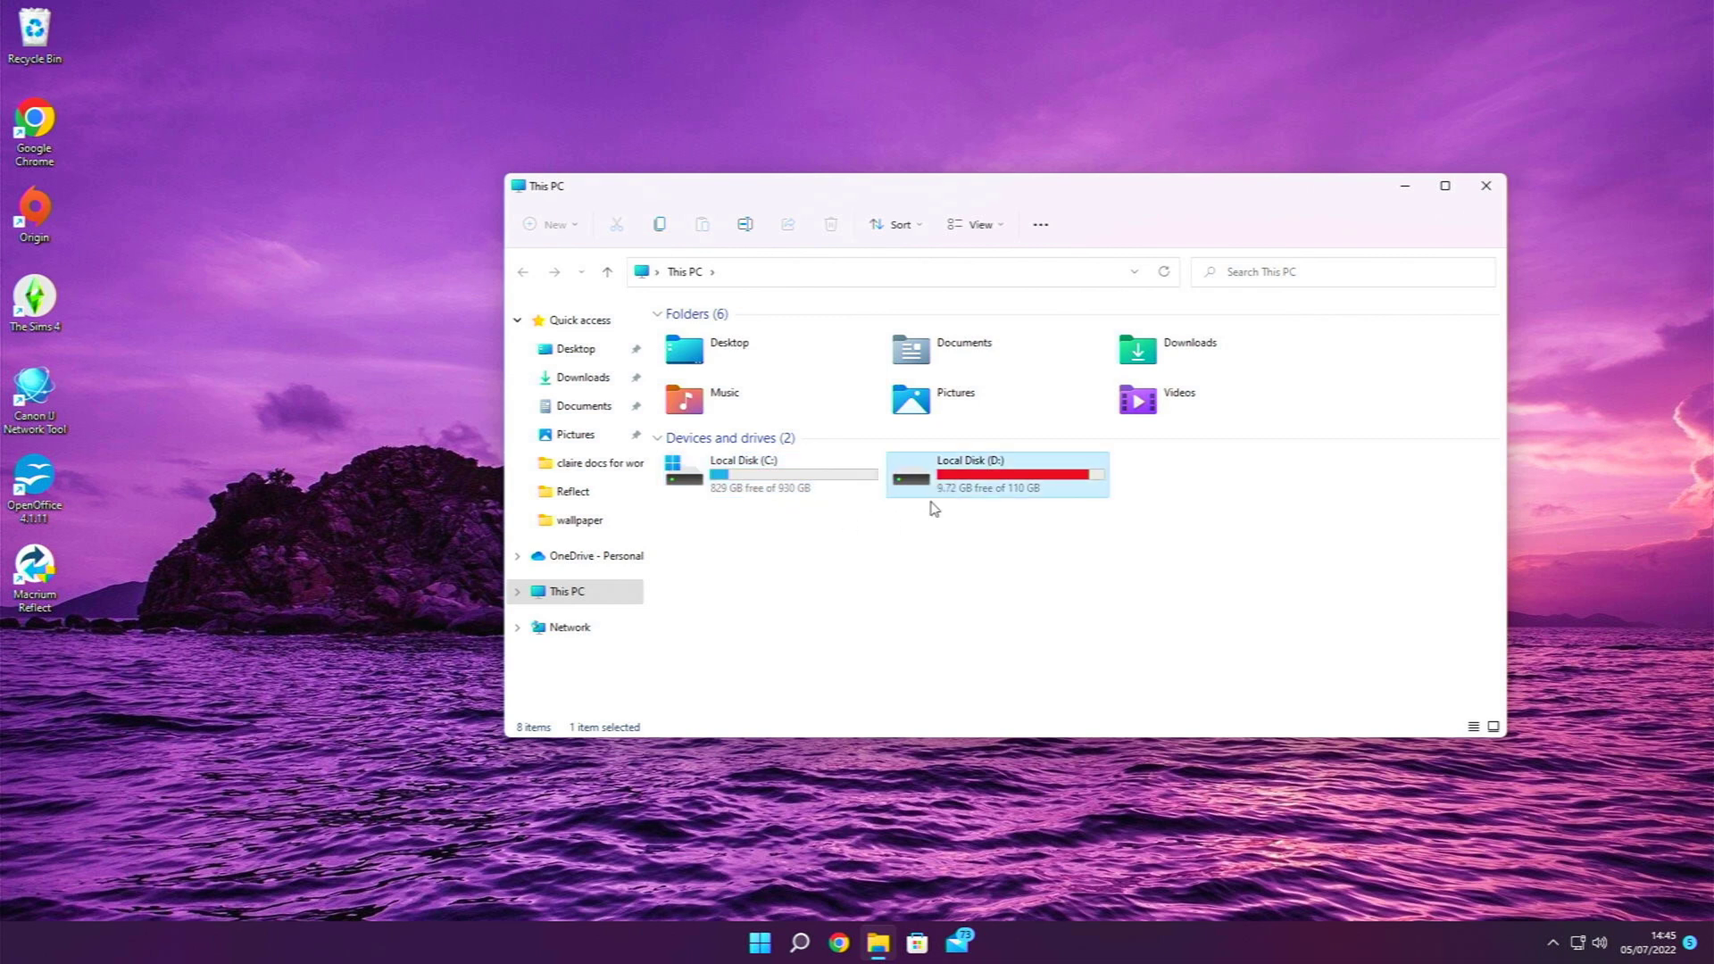
left_click(860, 494)
left_click(925, 493)
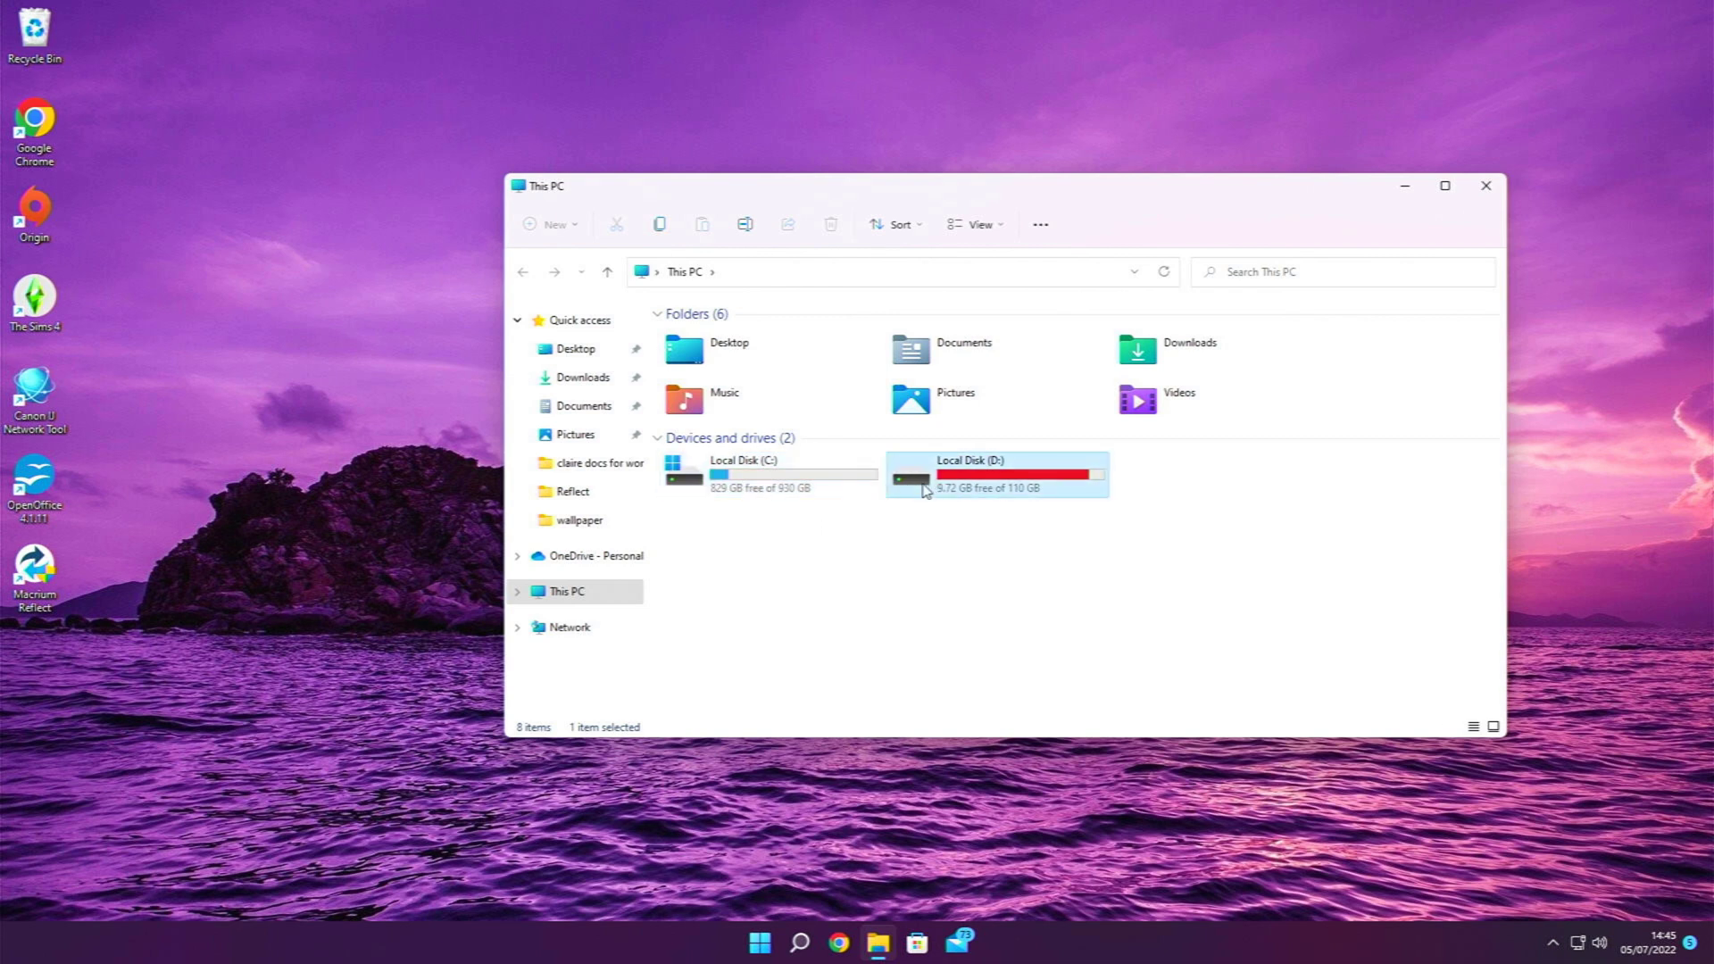
left_click(862, 484)
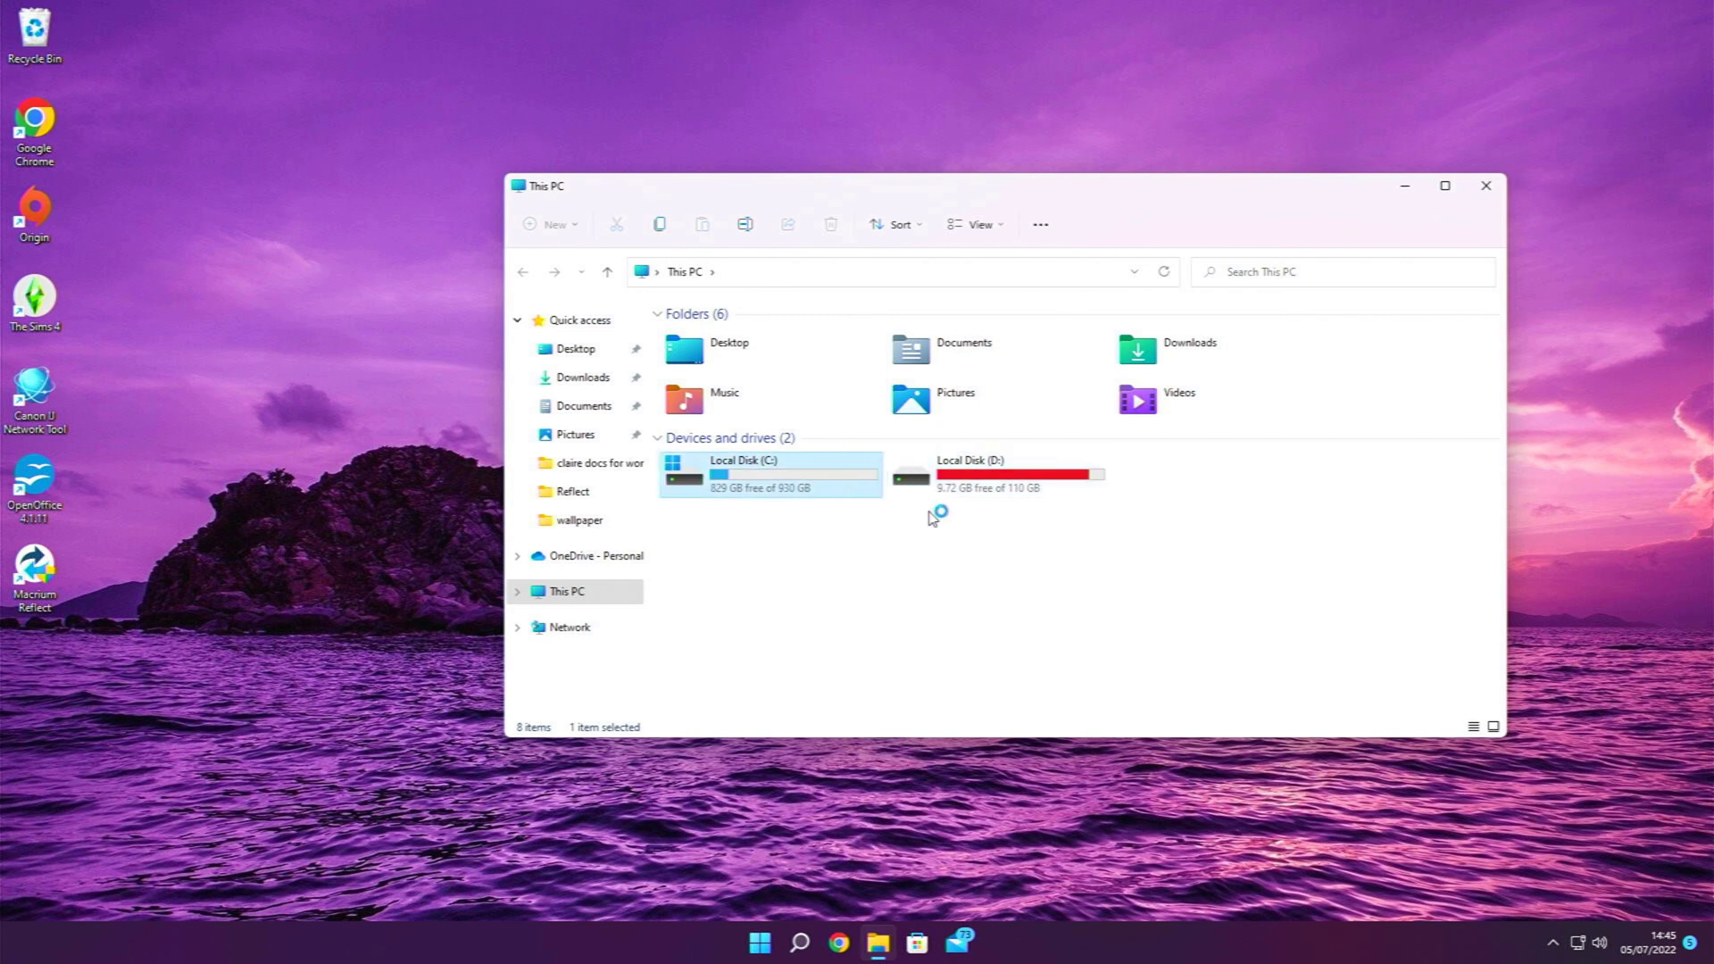
left_click(1478, 196)
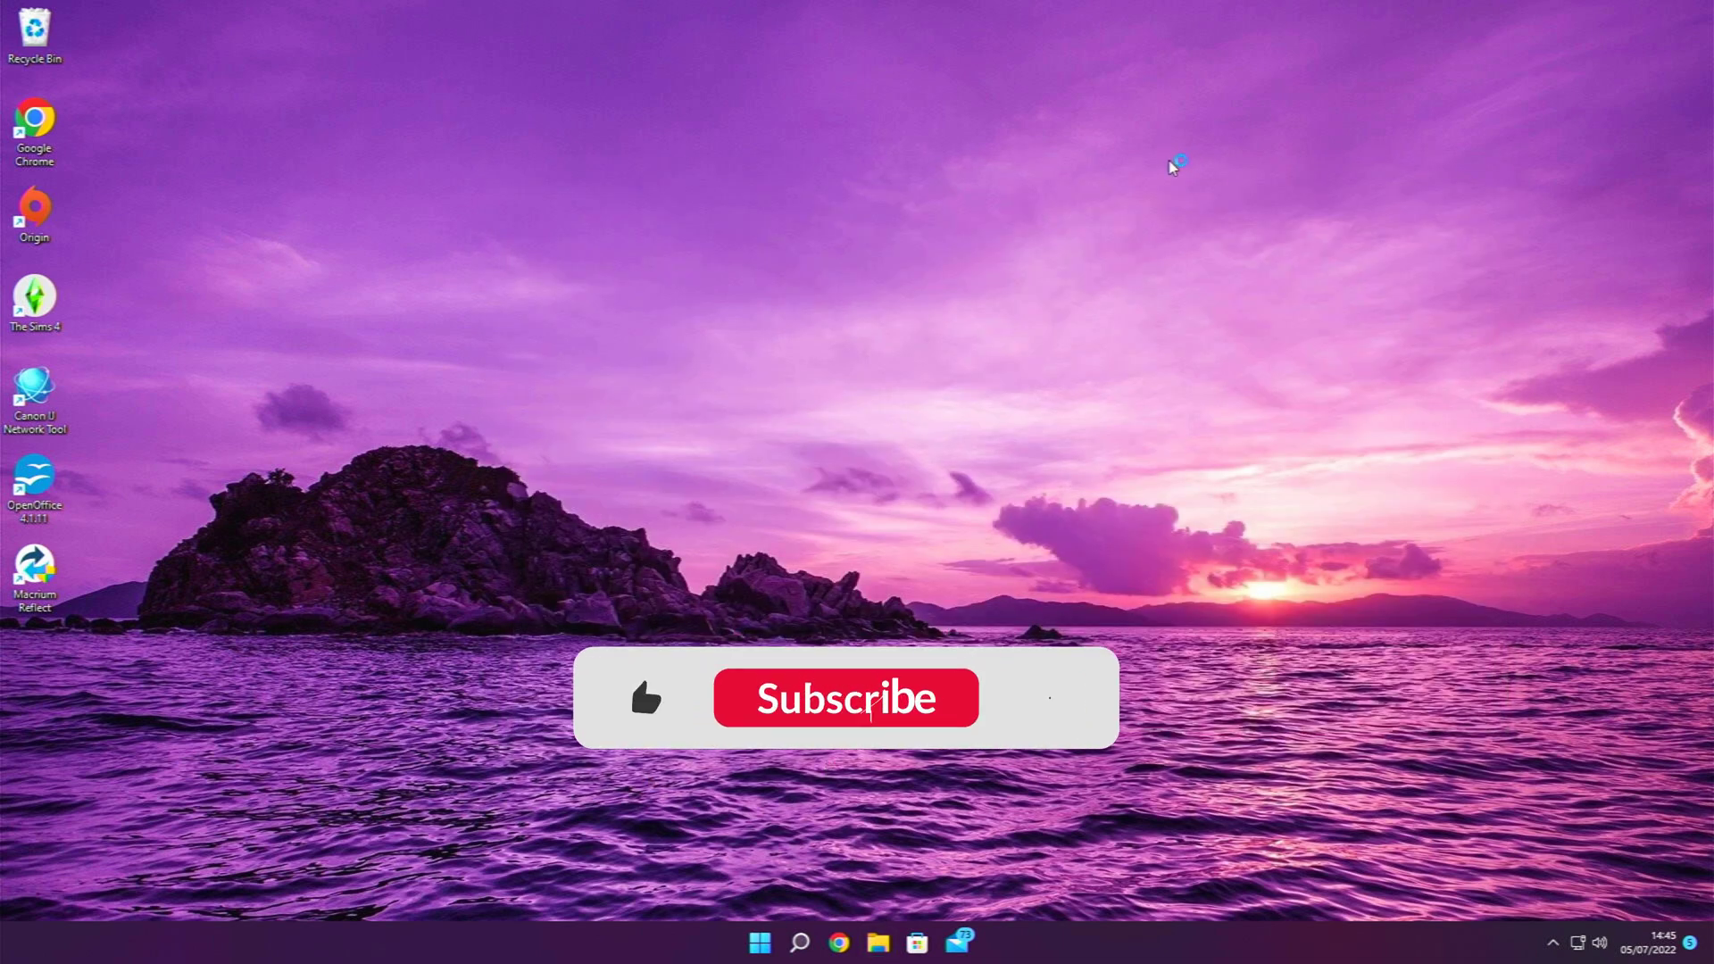